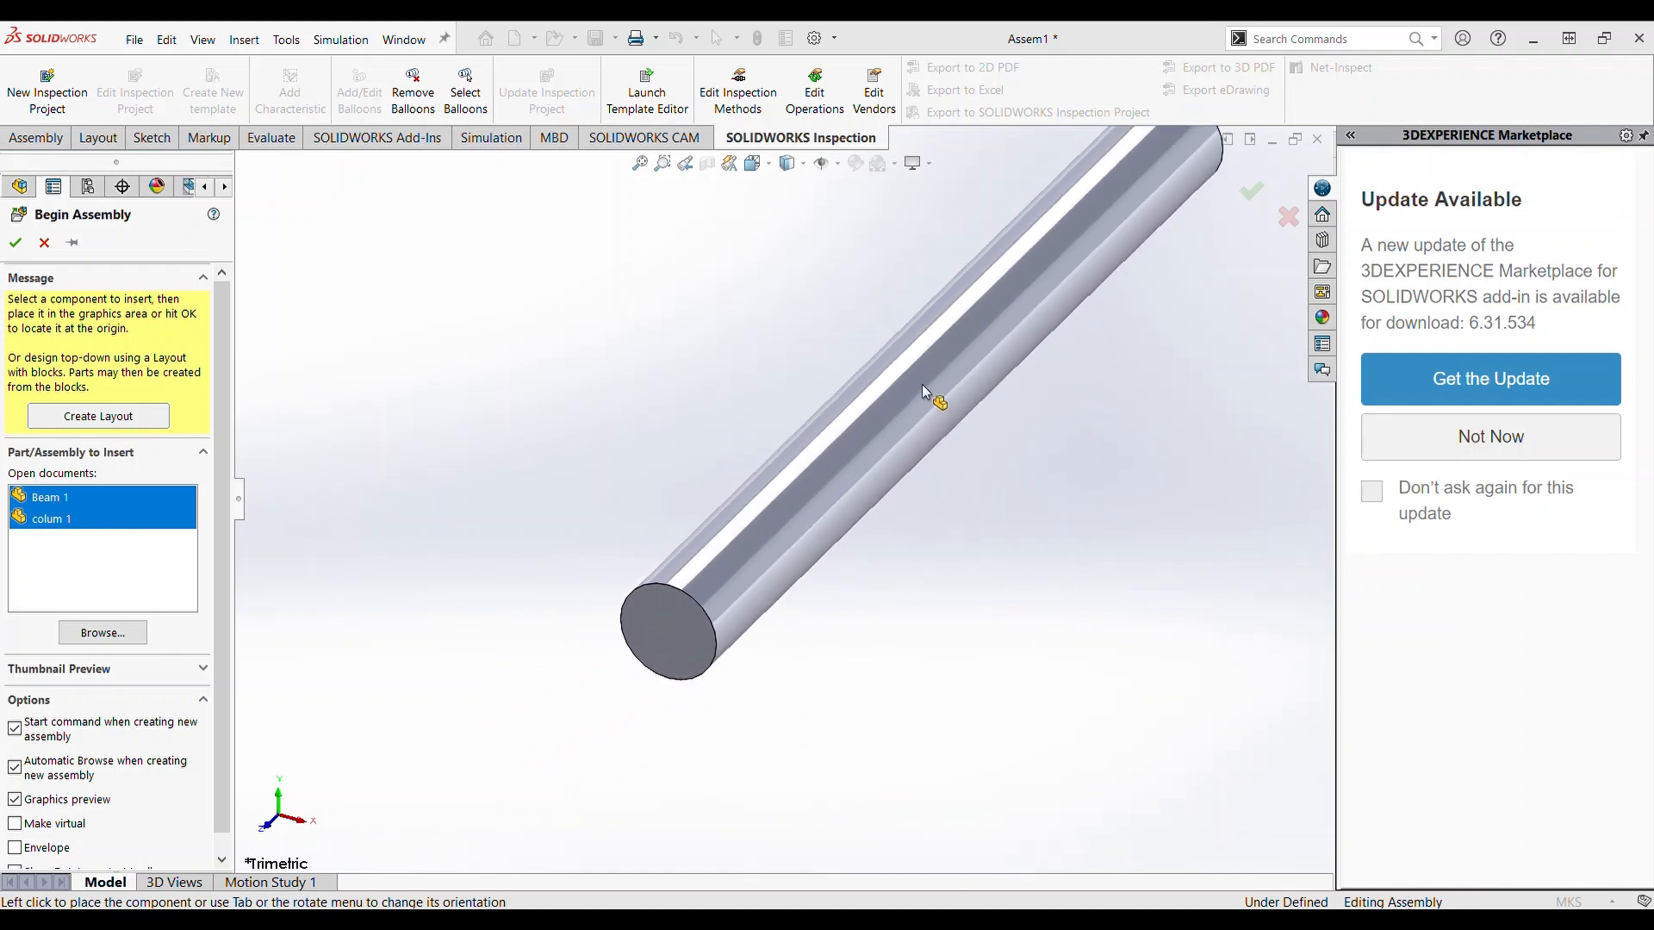
- Insert the Beam 1 and colum 1 parts into the assembly, placing the column beside the beam
{"action": "left_click", "coordinate": [922, 384]}
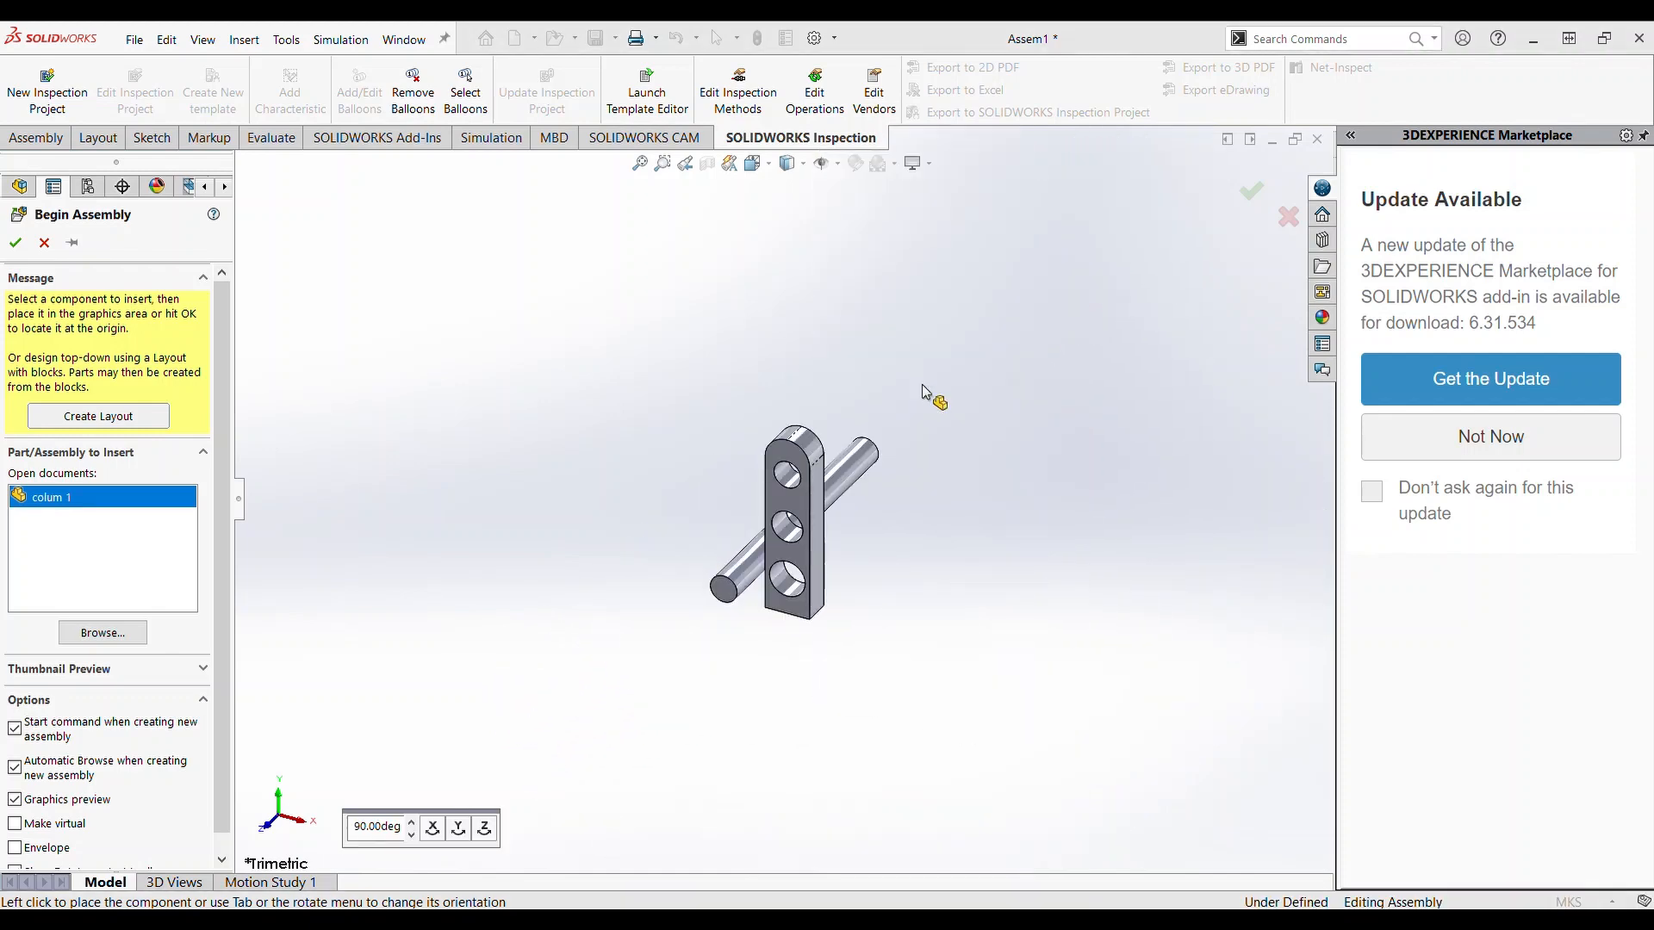
{"action": "left_click", "coordinate": [623, 561]}
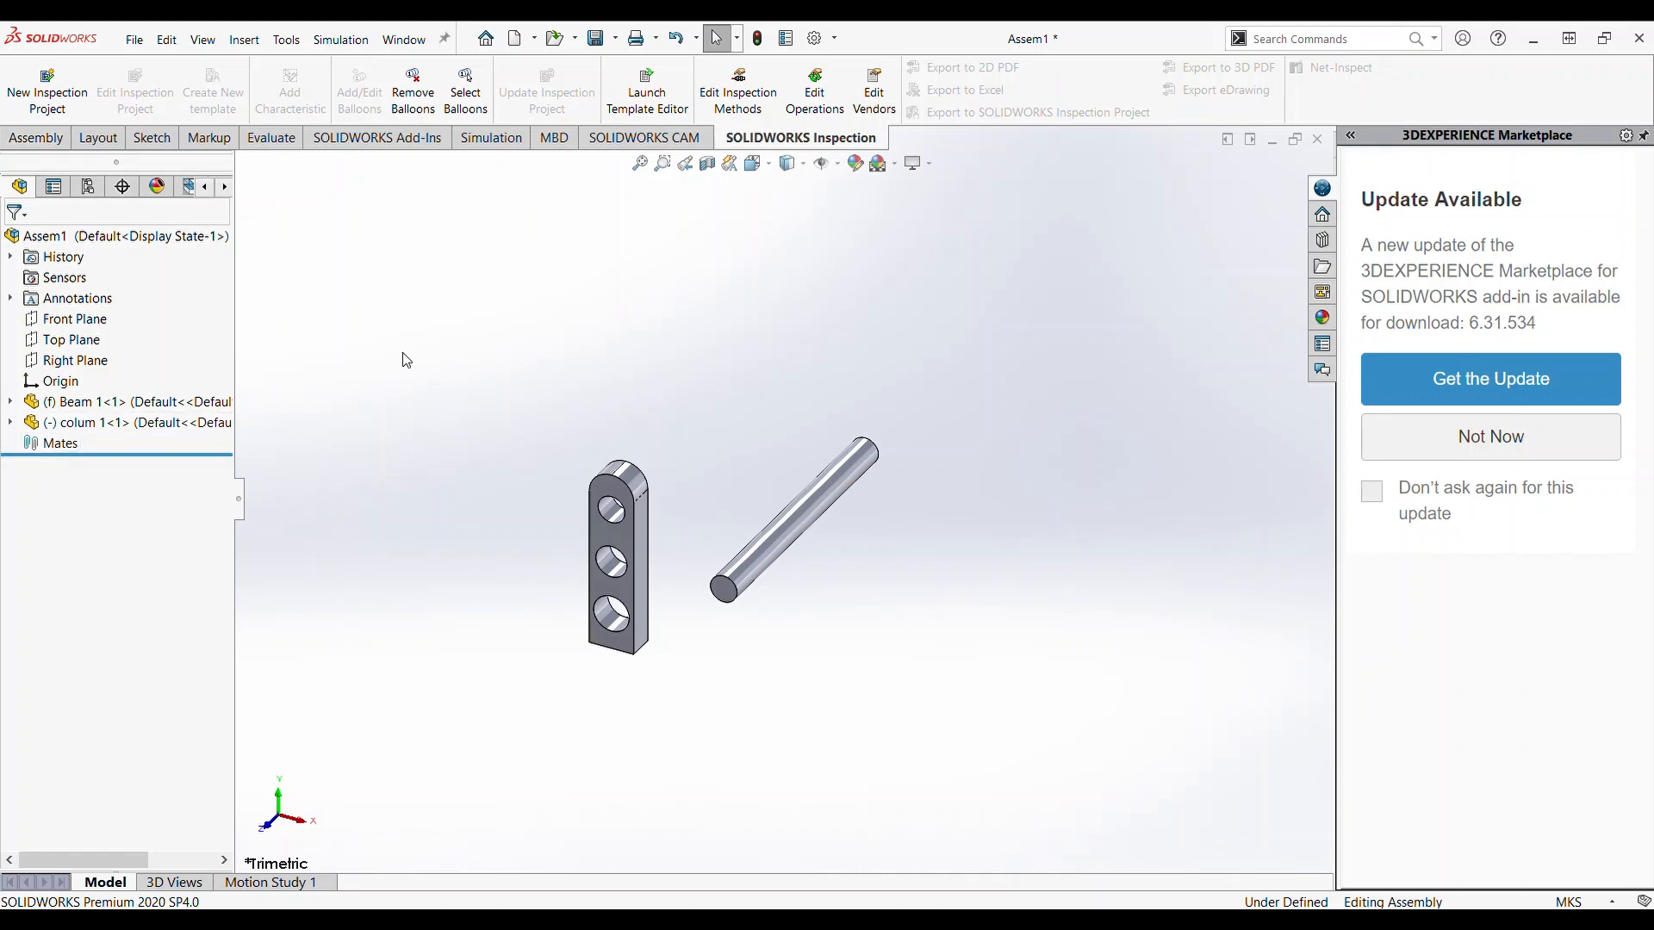
- Add a concentric mate between the beam's cylindrical face and the column's uppermost hole
{"action": "left_click", "coordinate": [53, 143]}
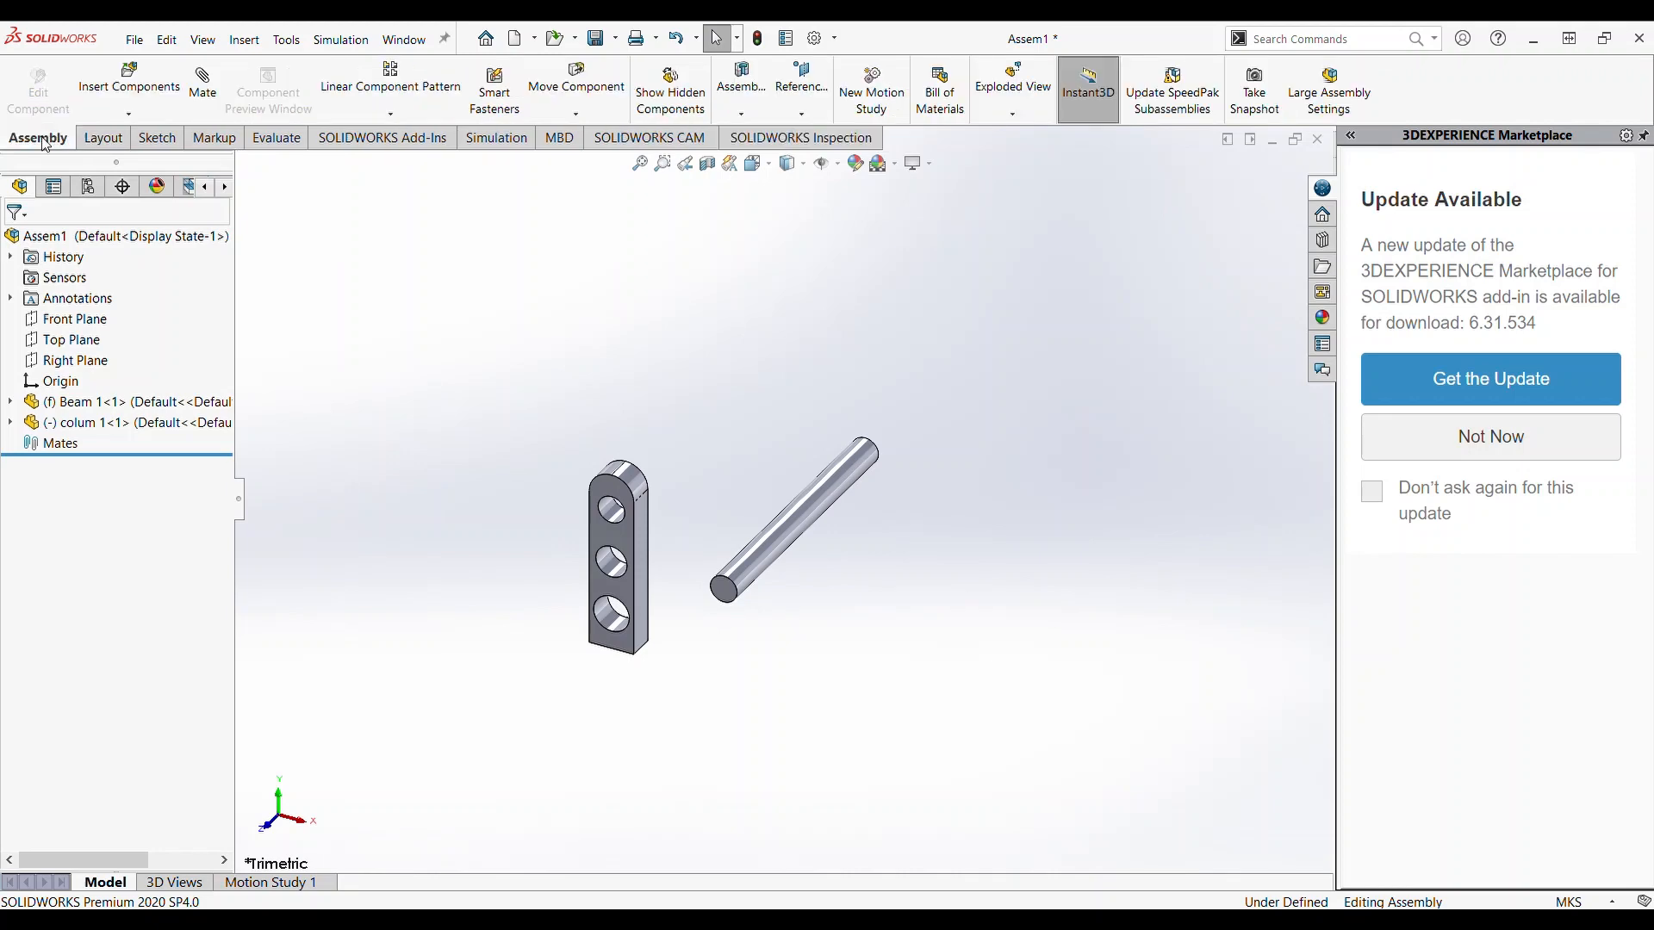
{"action": "left_click", "coordinate": [204, 104]}
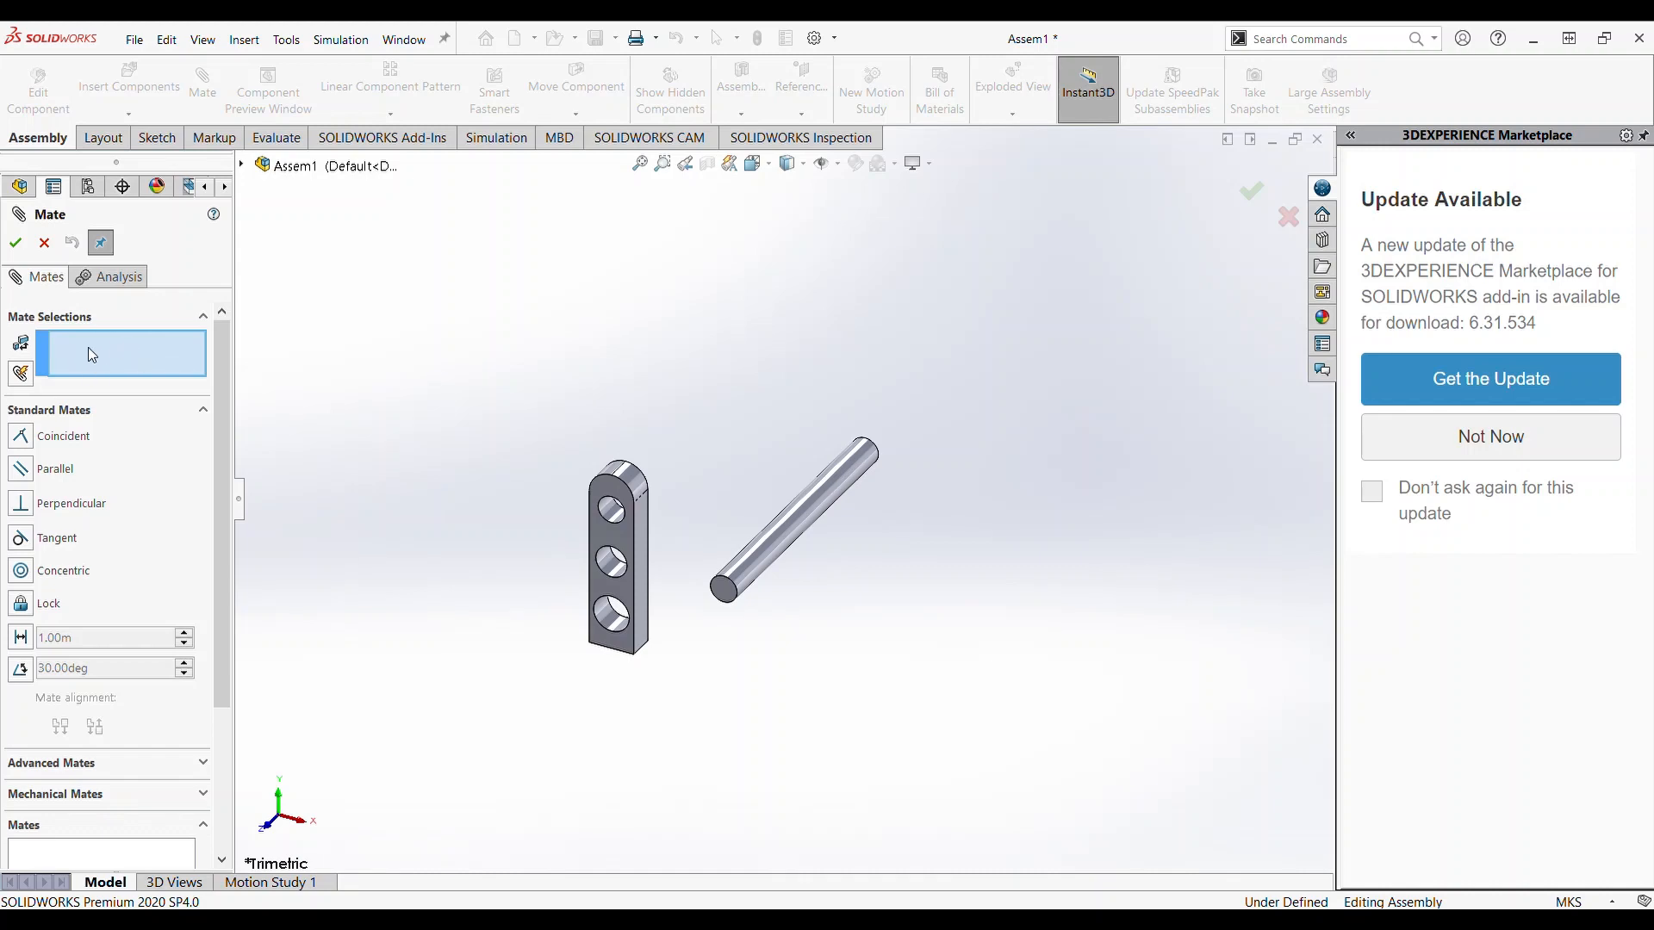
{"action": "left_click", "coordinate": [745, 582]}
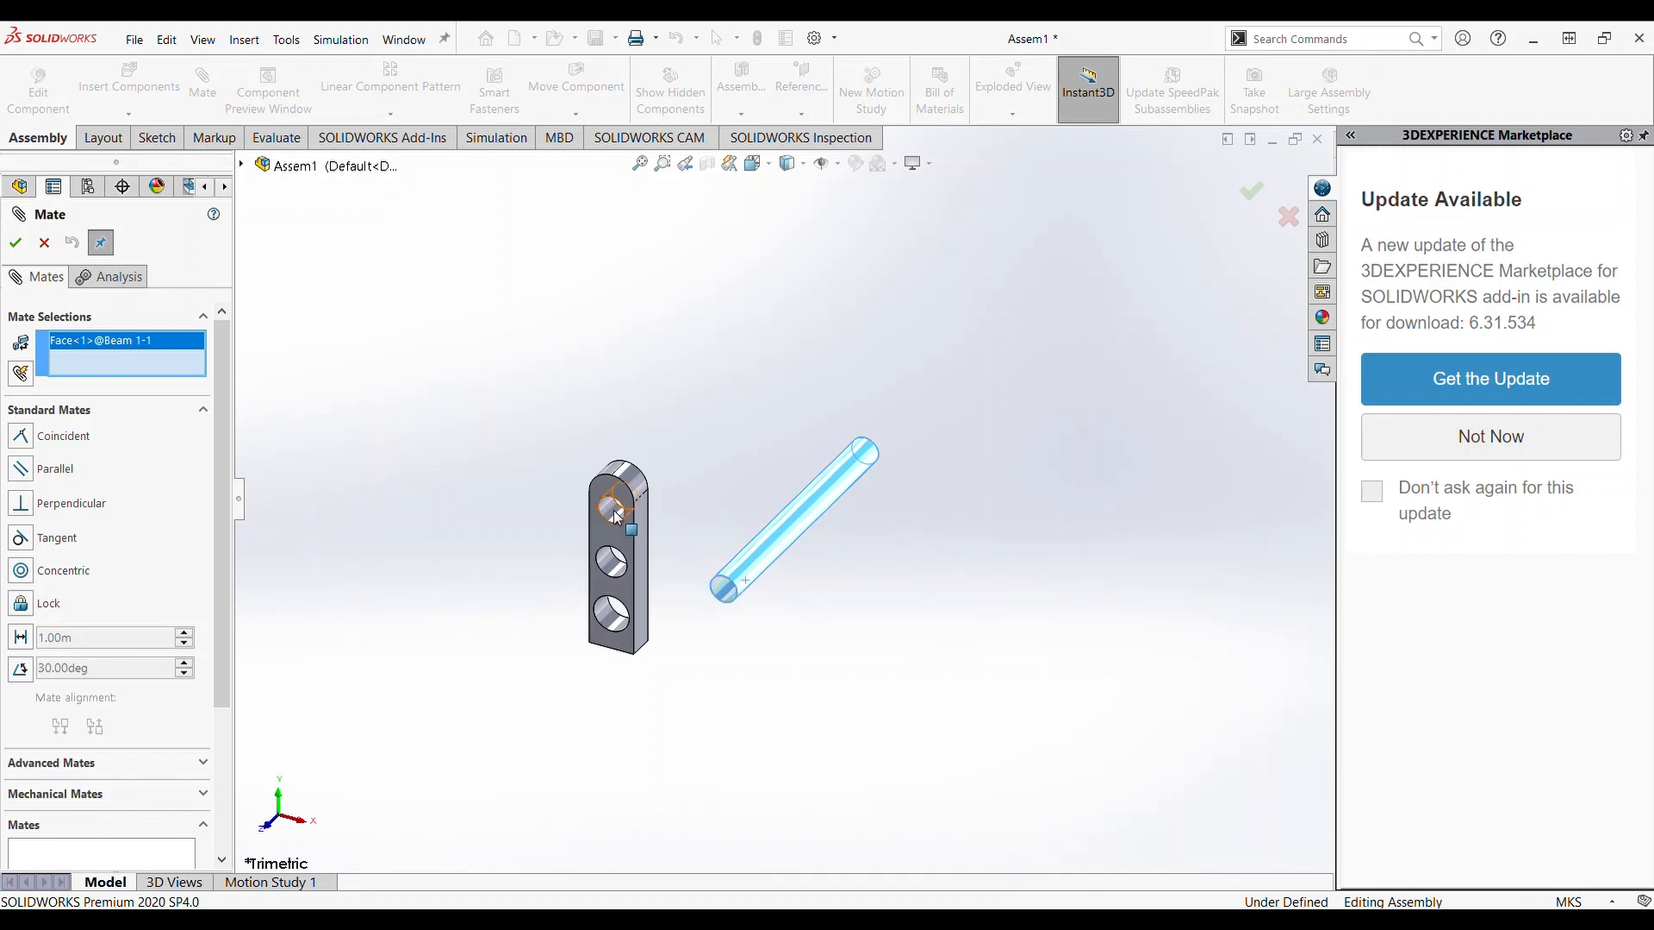
{"action": "scroll", "coordinate": [618, 515], "scroll_direction": "down", "scroll_amount": 5}
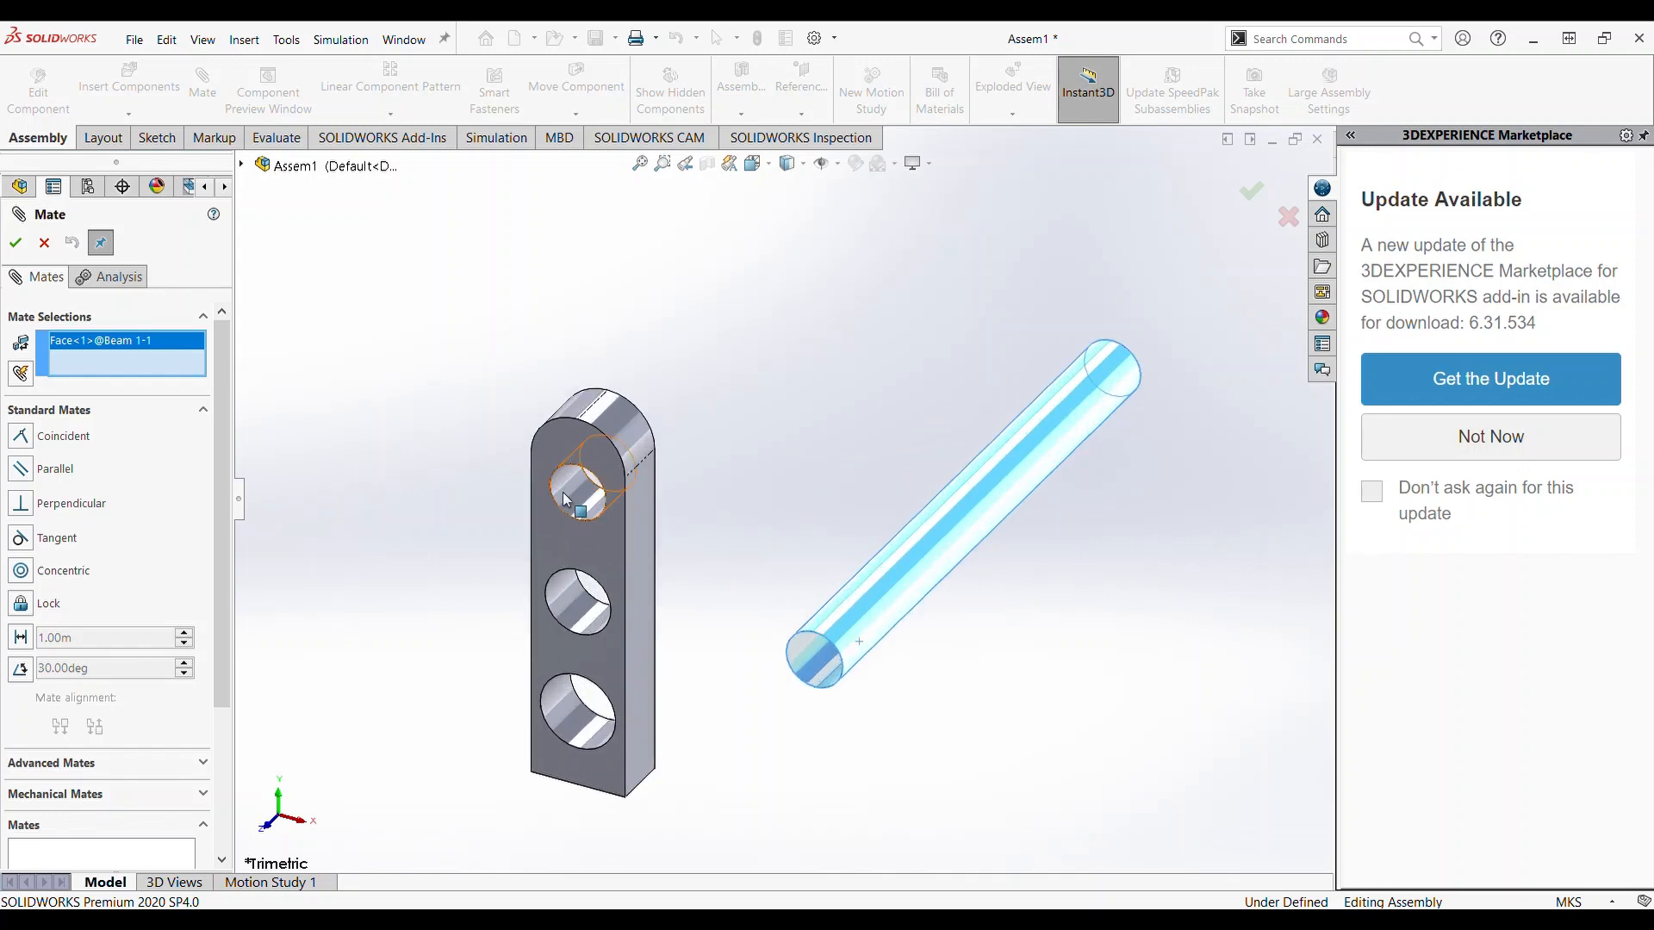
{"action": "left_click", "coordinate": [566, 500]}
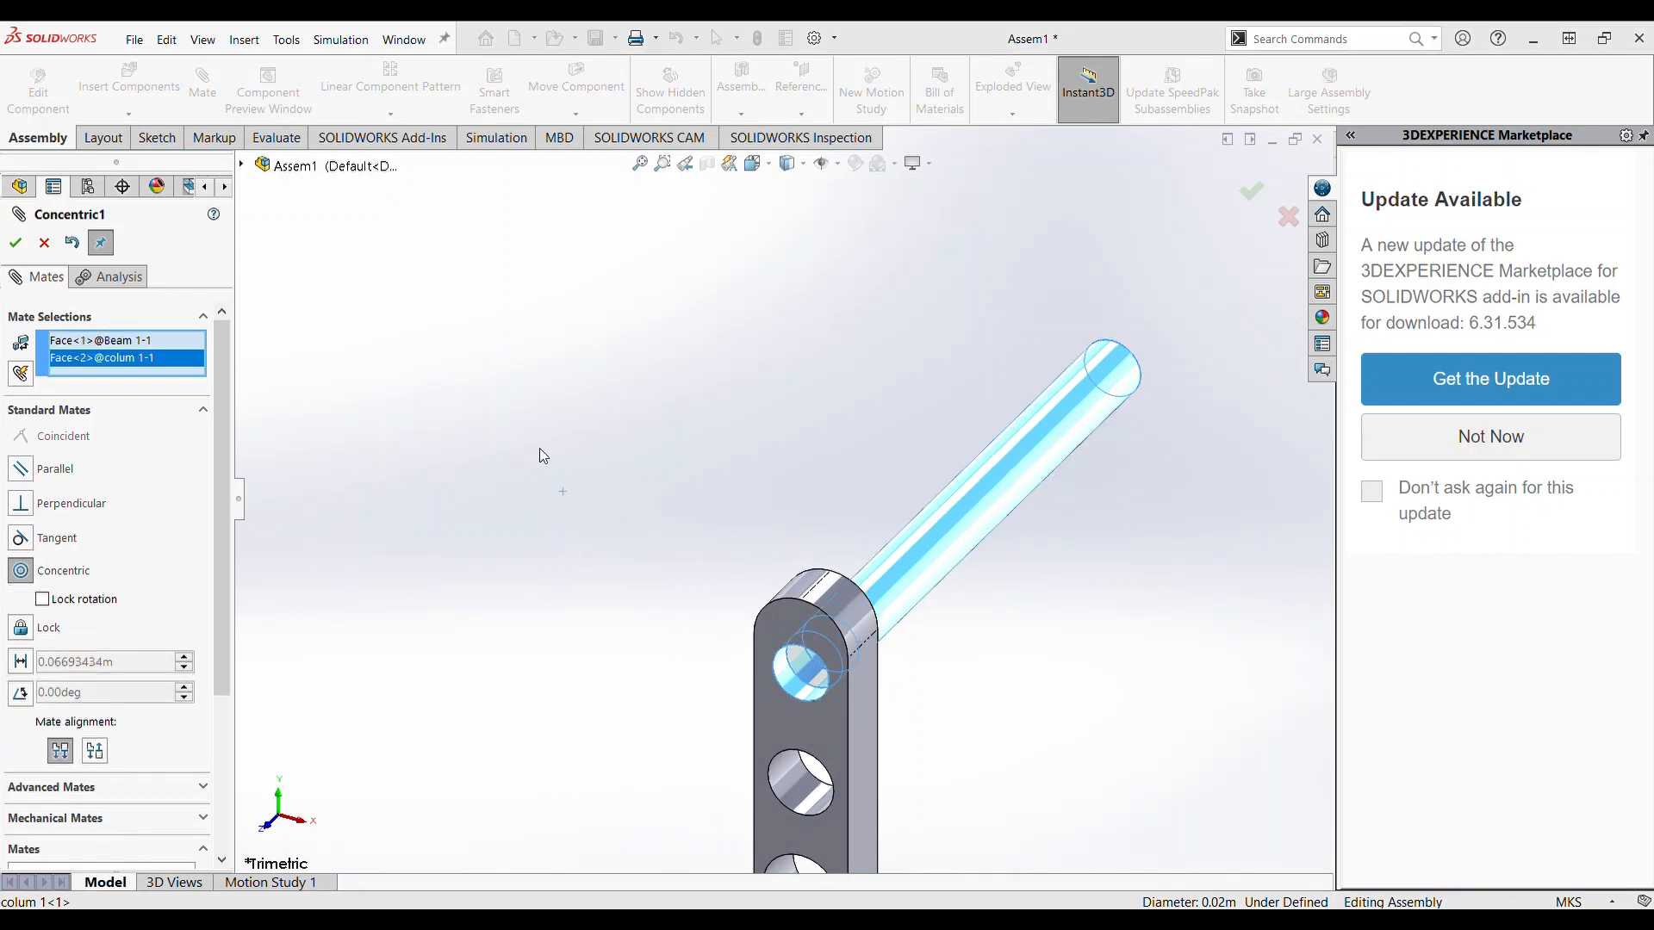
{"action": "key", "text": "Return"}
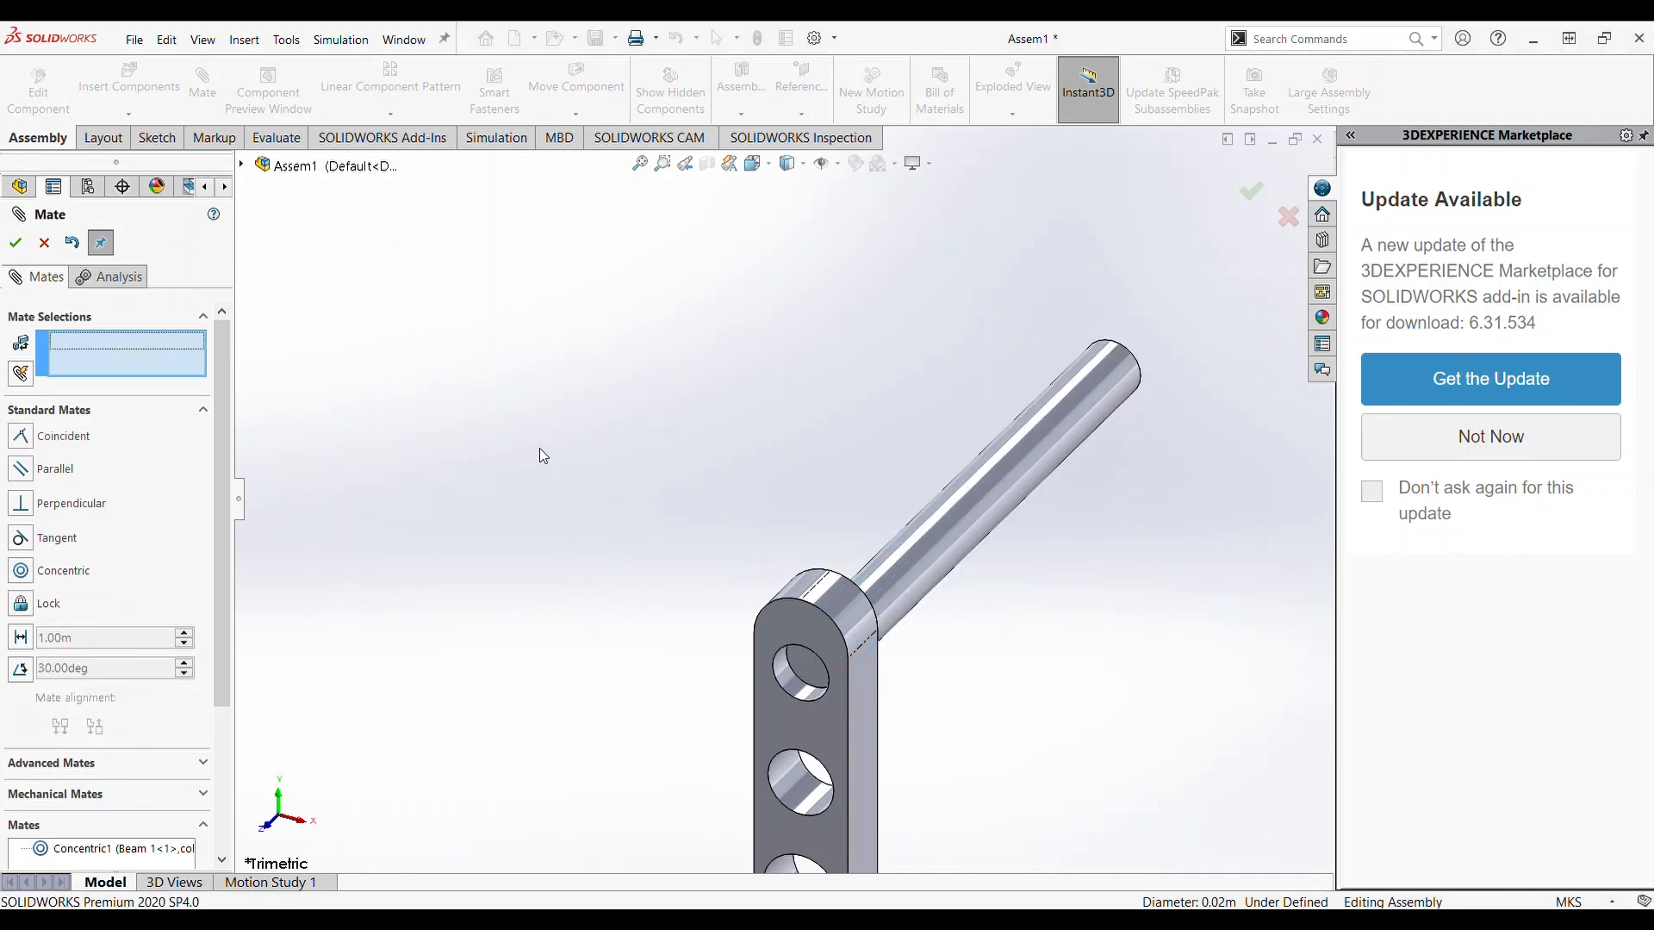
- Add a coincident mate between the beam's end face and the column's front face, and finish mating
{"action": "scroll", "coordinate": [986, 682], "scroll_direction": "down", "scroll_amount": 5}
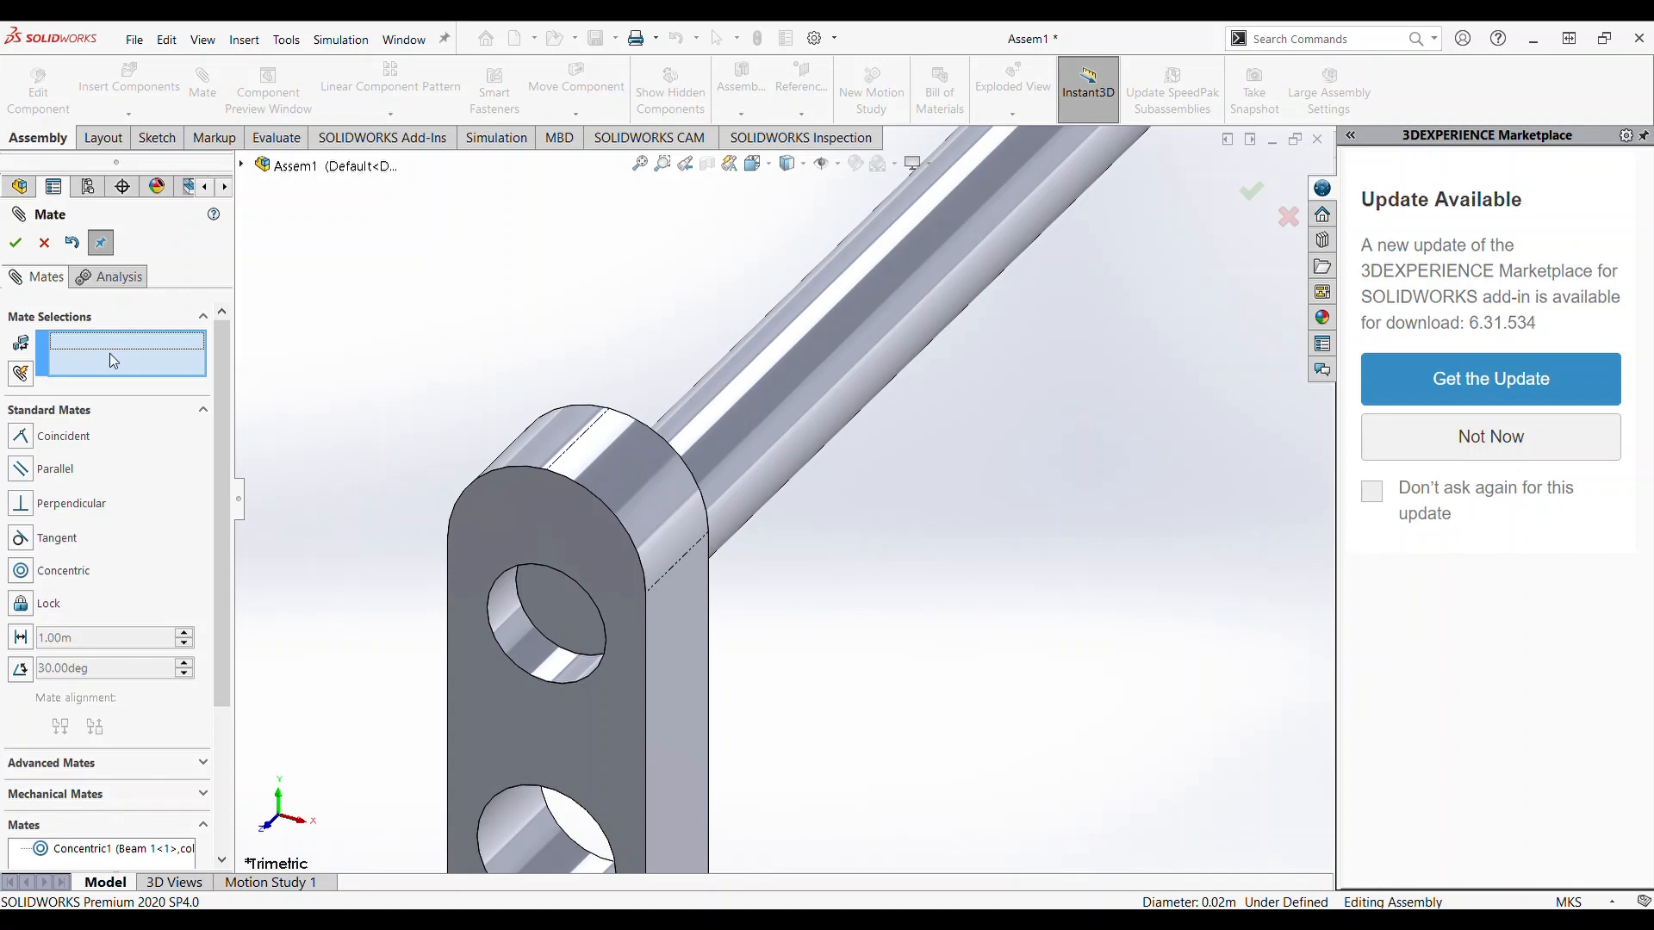
{"action": "left_click", "coordinate": [557, 608]}
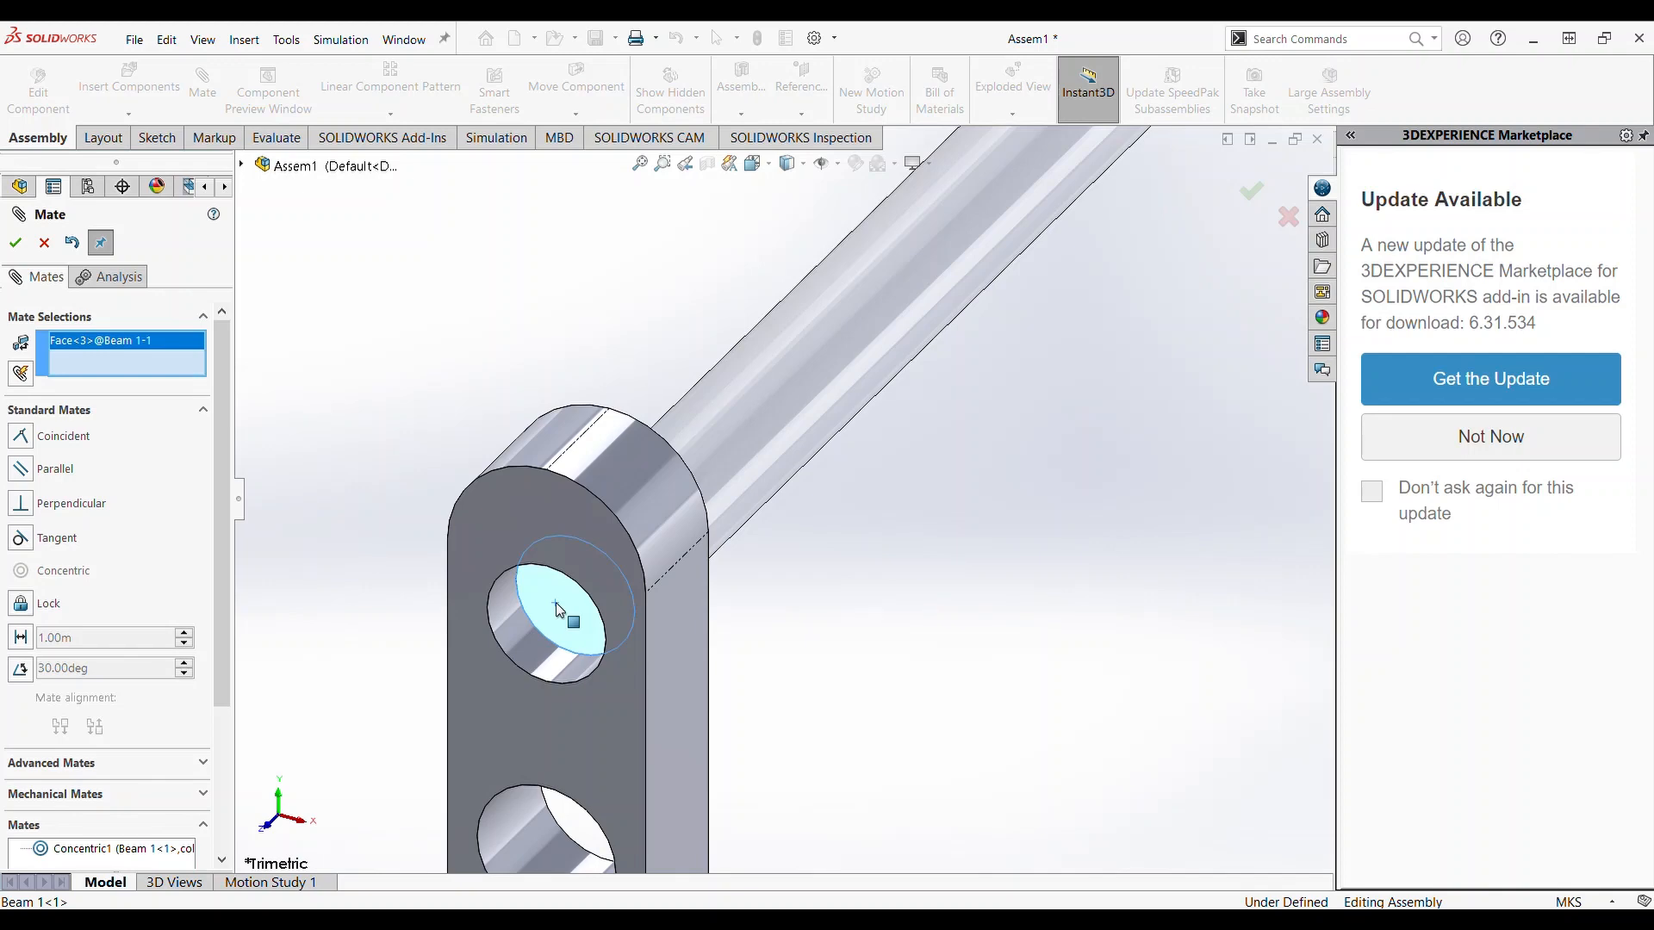
{"action": "left_click", "coordinate": [479, 507]}
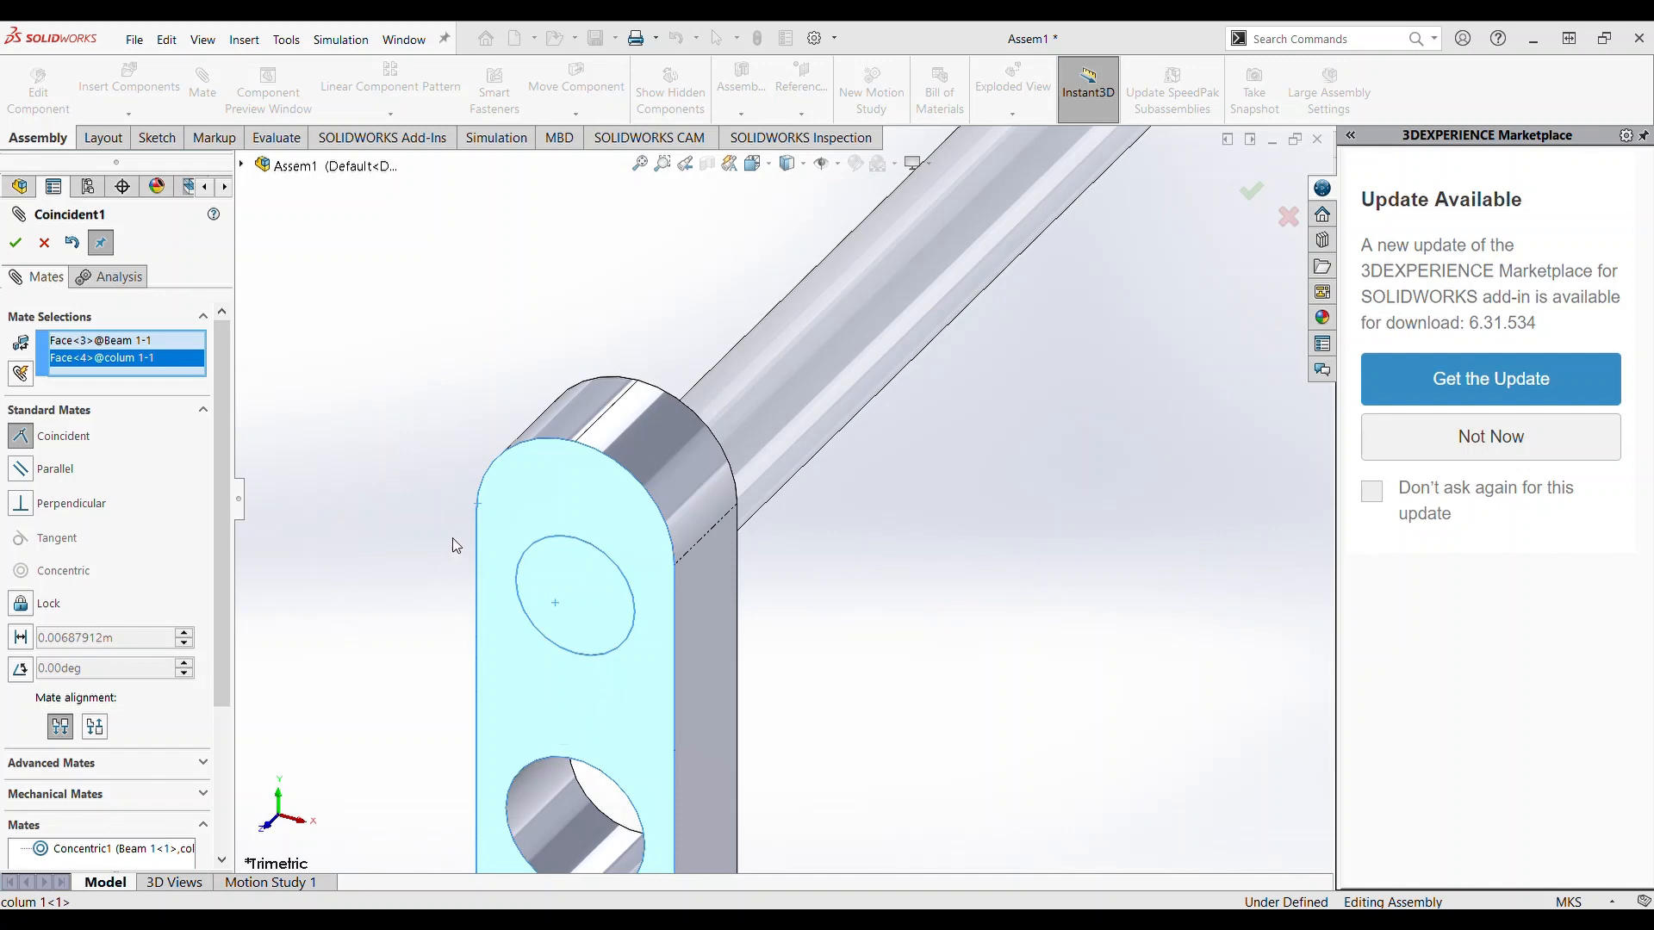
{"action": "key", "text": "Return"}
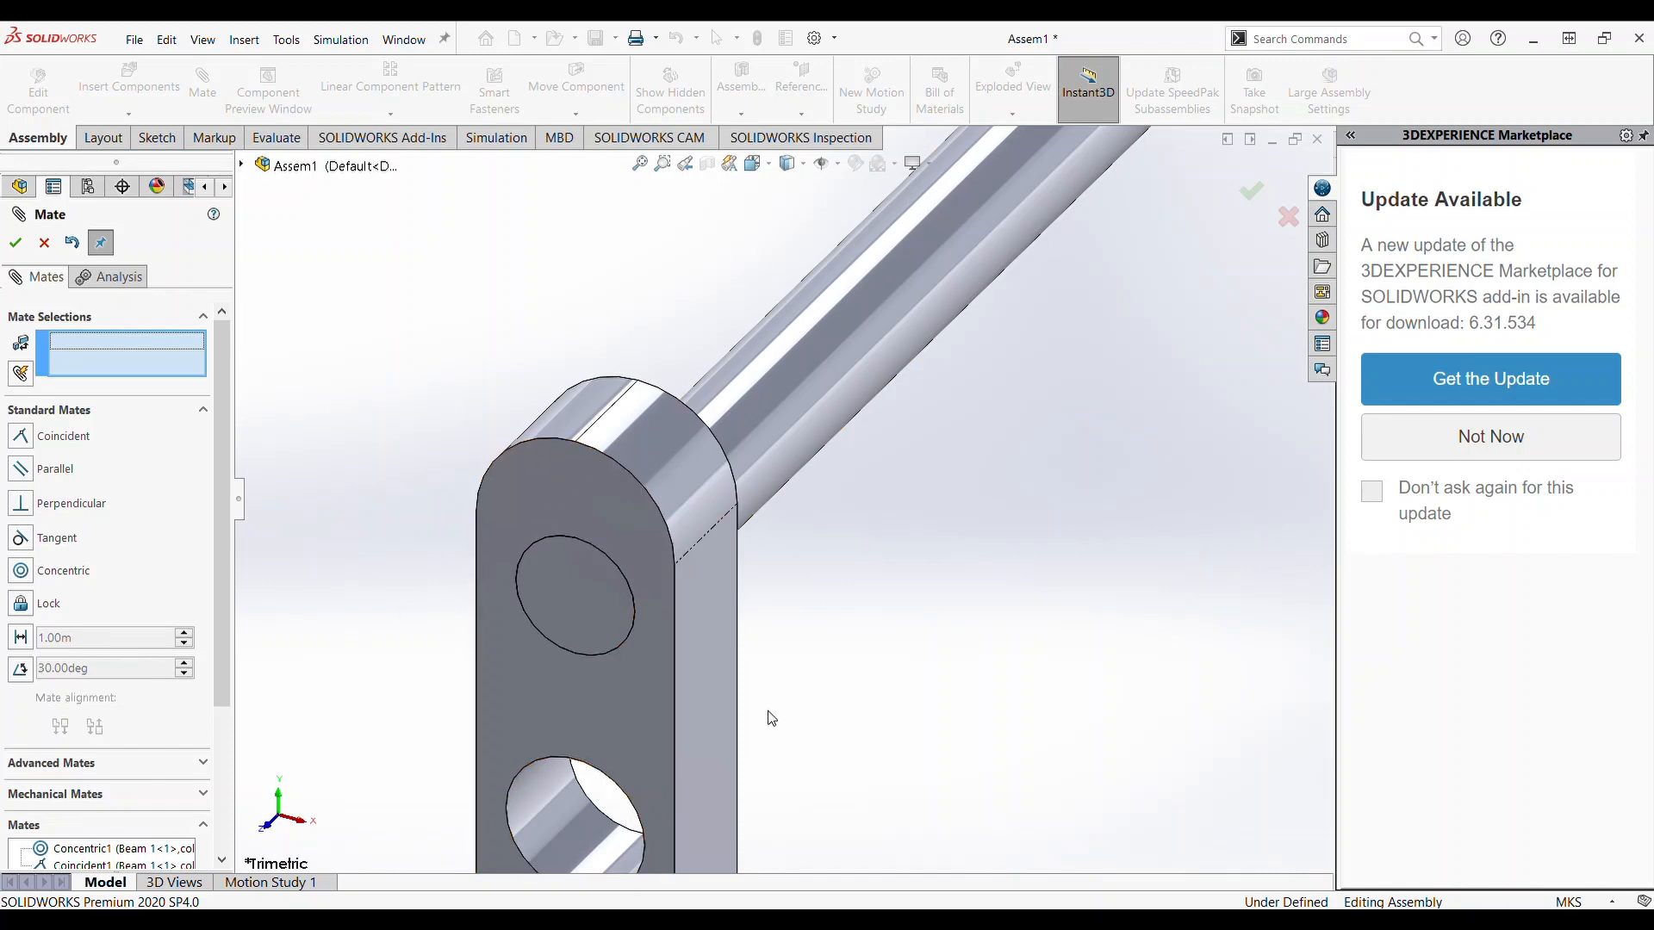
{"action": "left_click", "coordinate": [14, 248]}
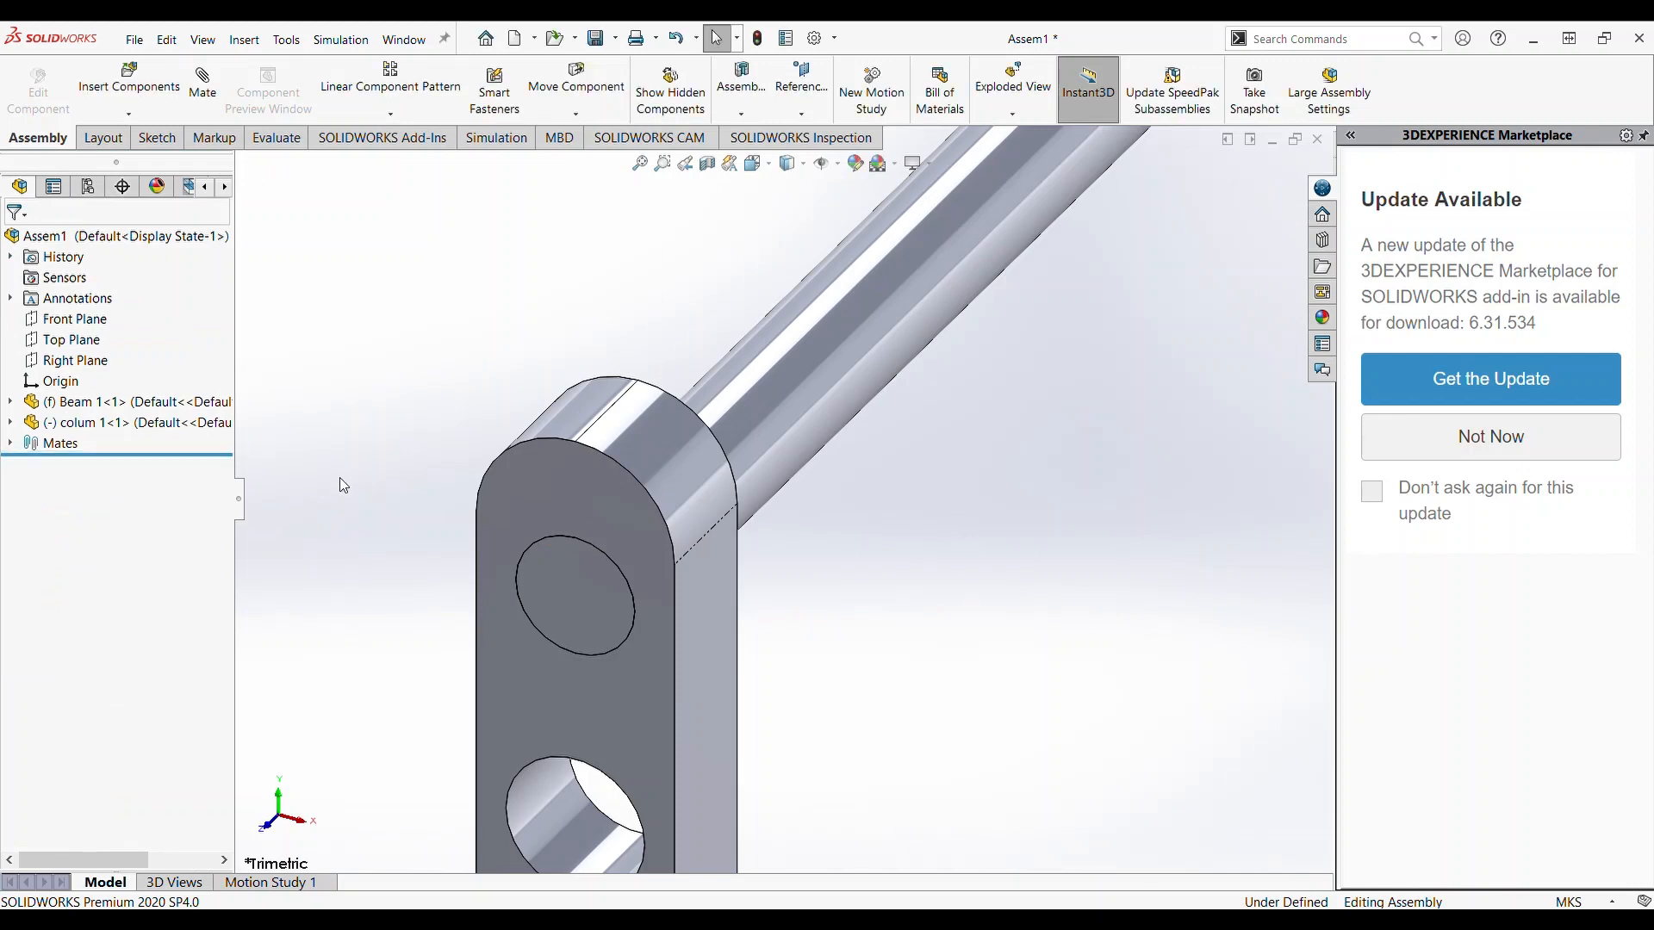
- Create a static simulation study named "Study 1" for the assembly
{"action": "key", "text": "f"}
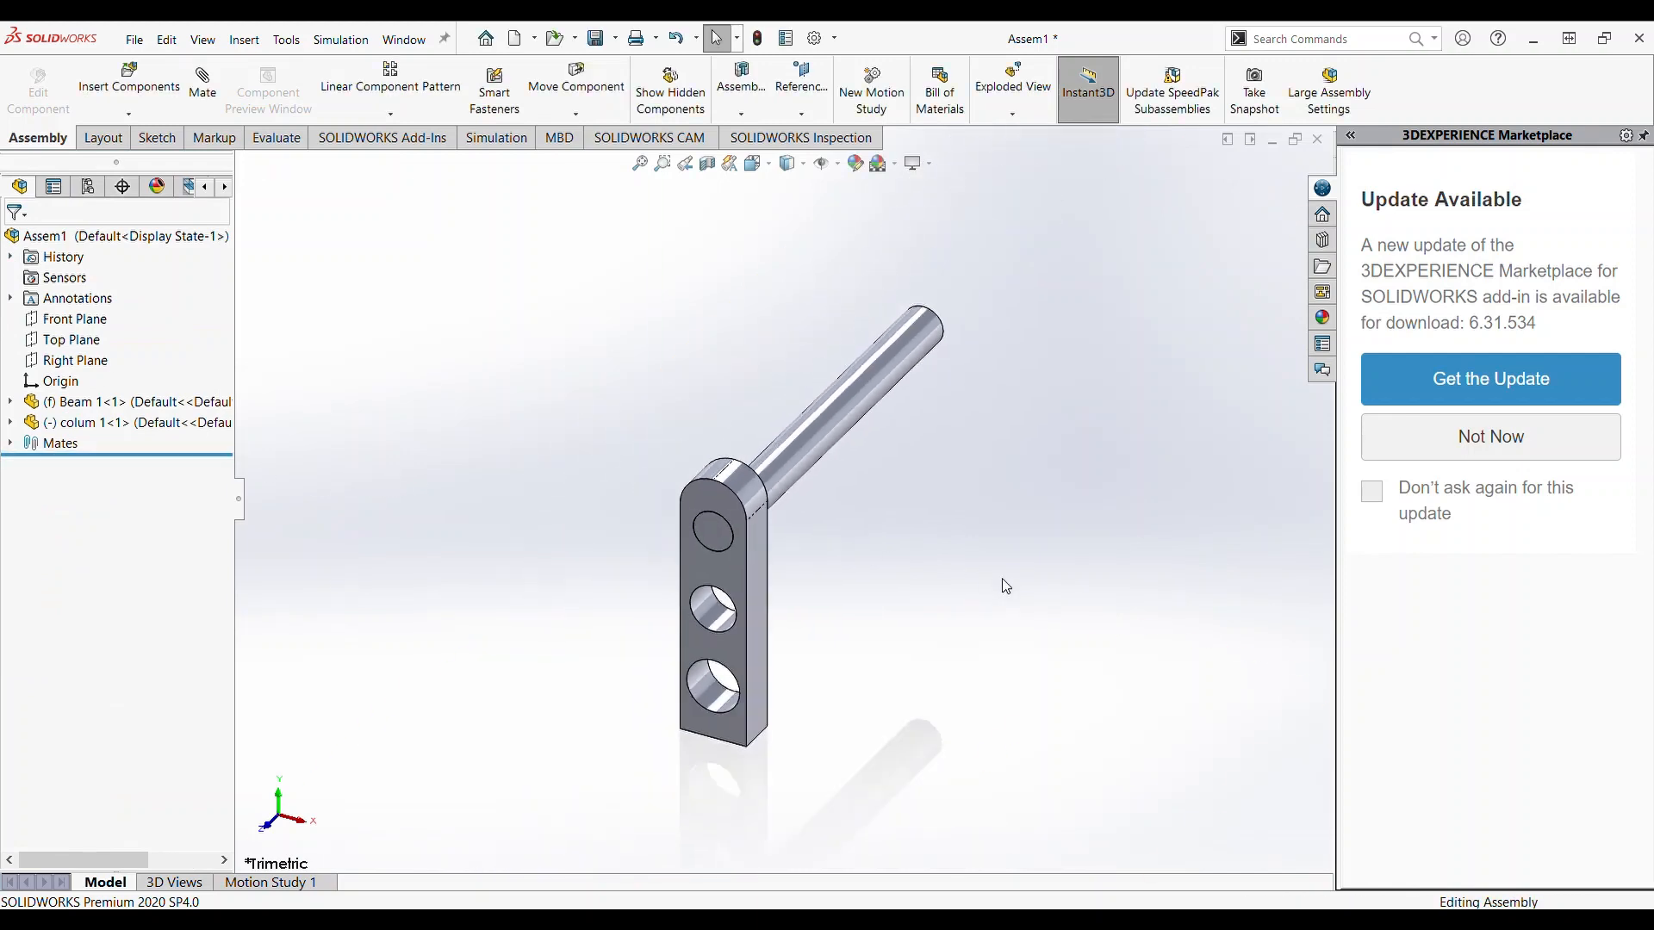
{"action": "middle_click_drag", "start_coordinate": [999, 583], "coordinate": [970, 565]}
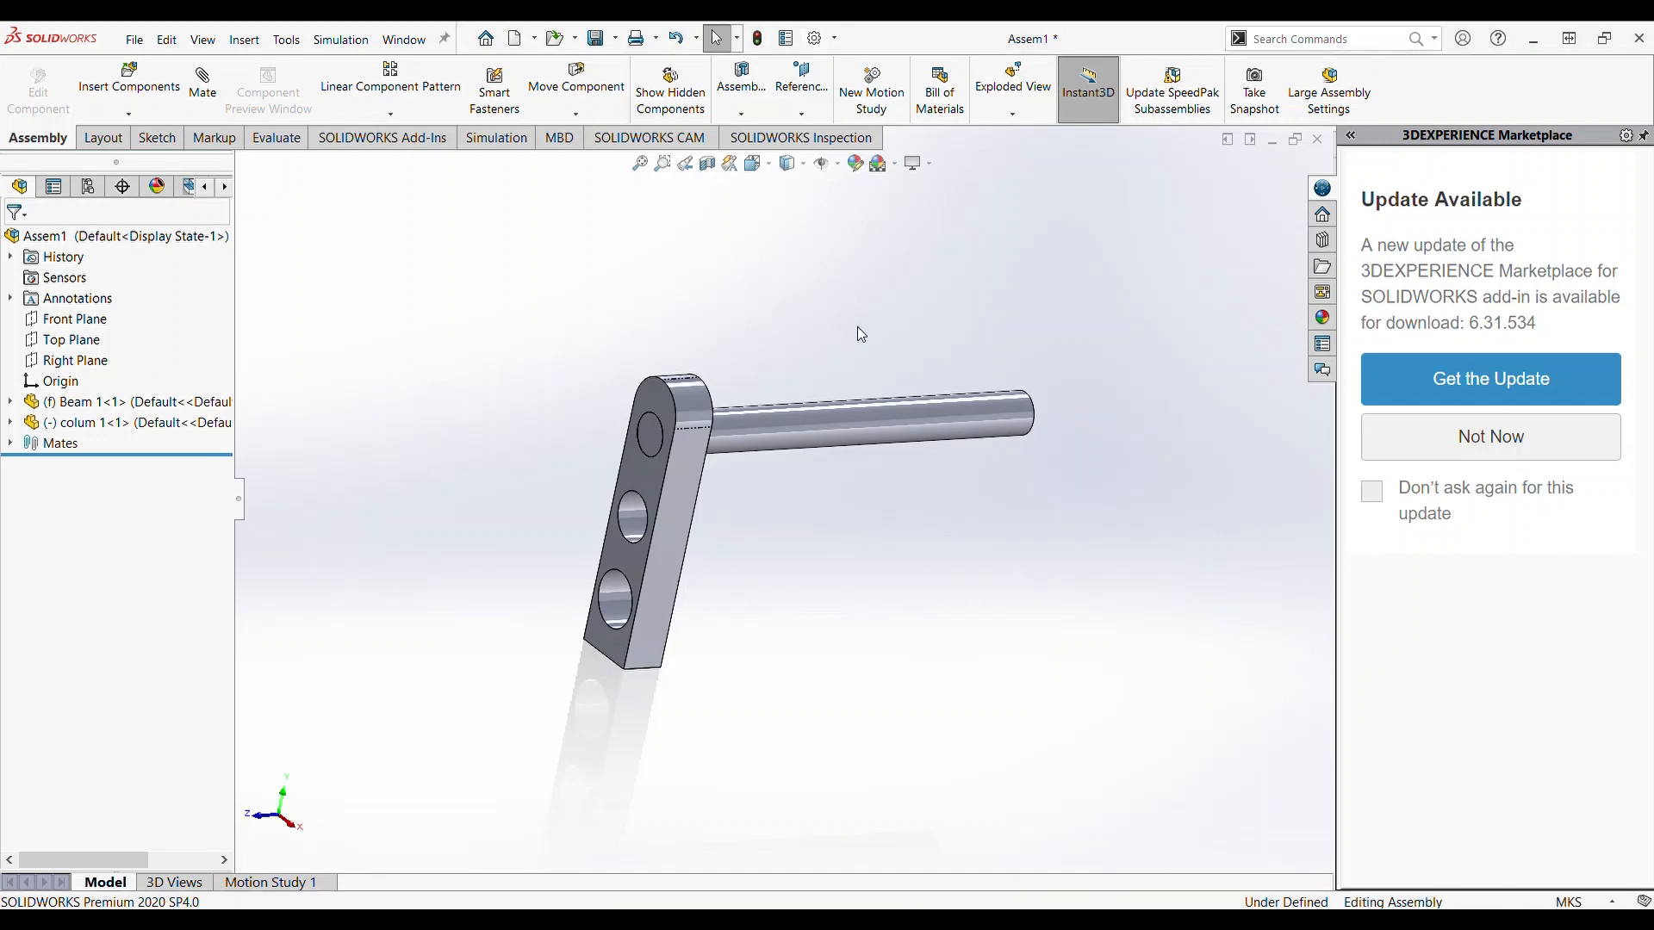
{"action": "left_click", "coordinate": [508, 143]}
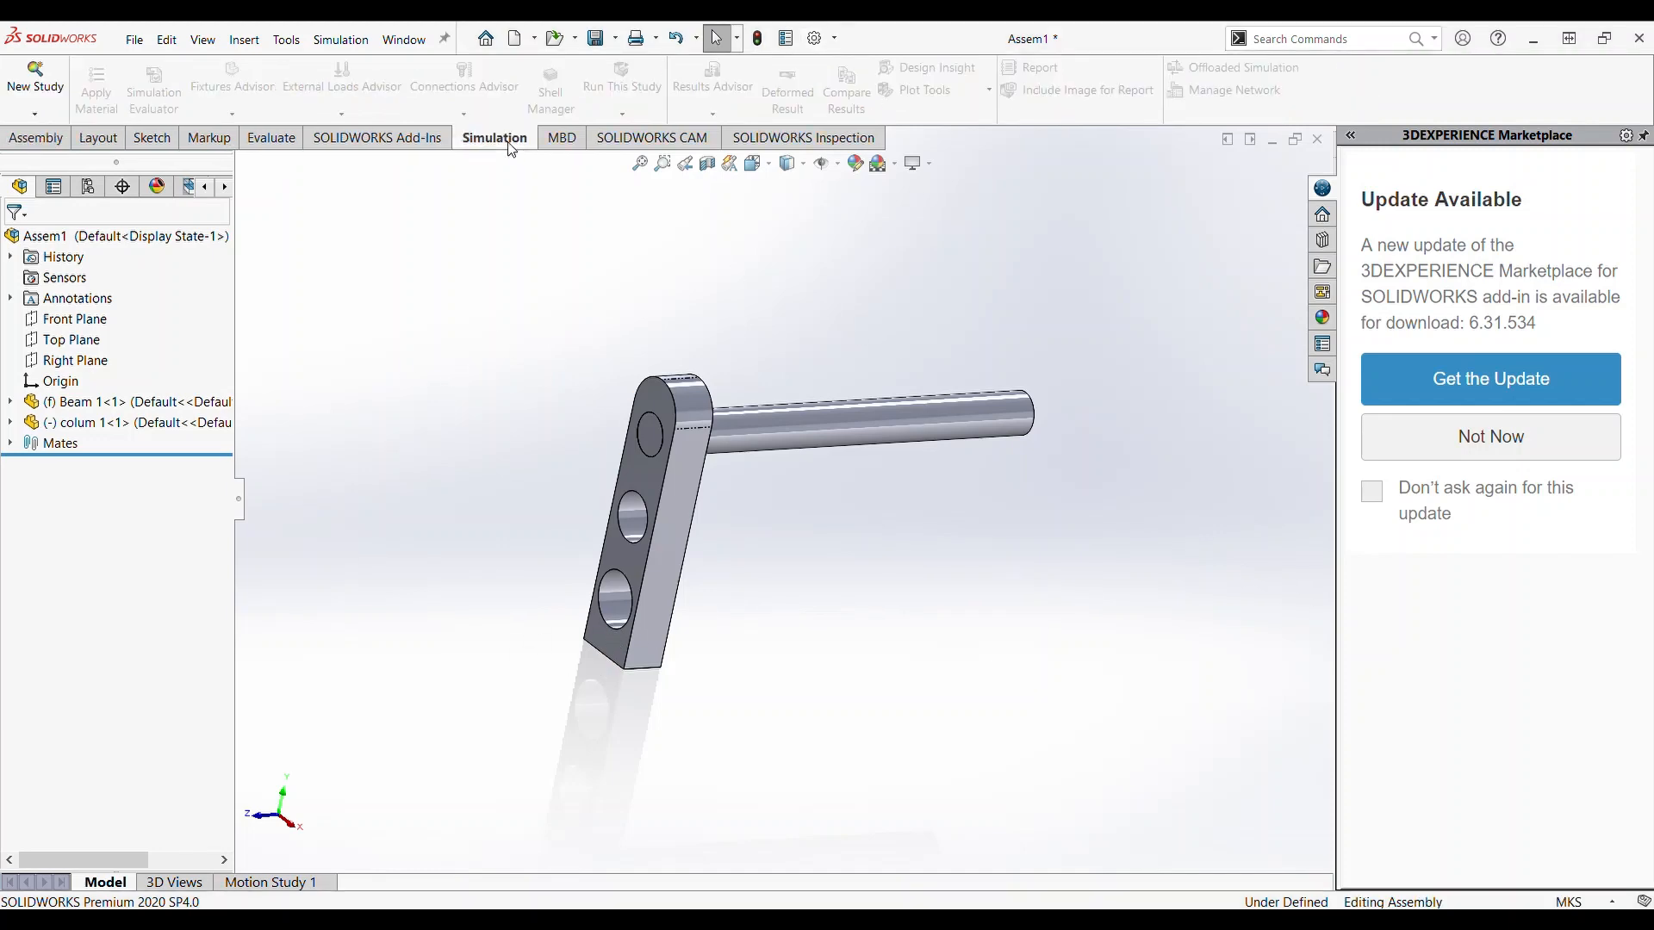
{"action": "left_click", "coordinate": [54, 103]}
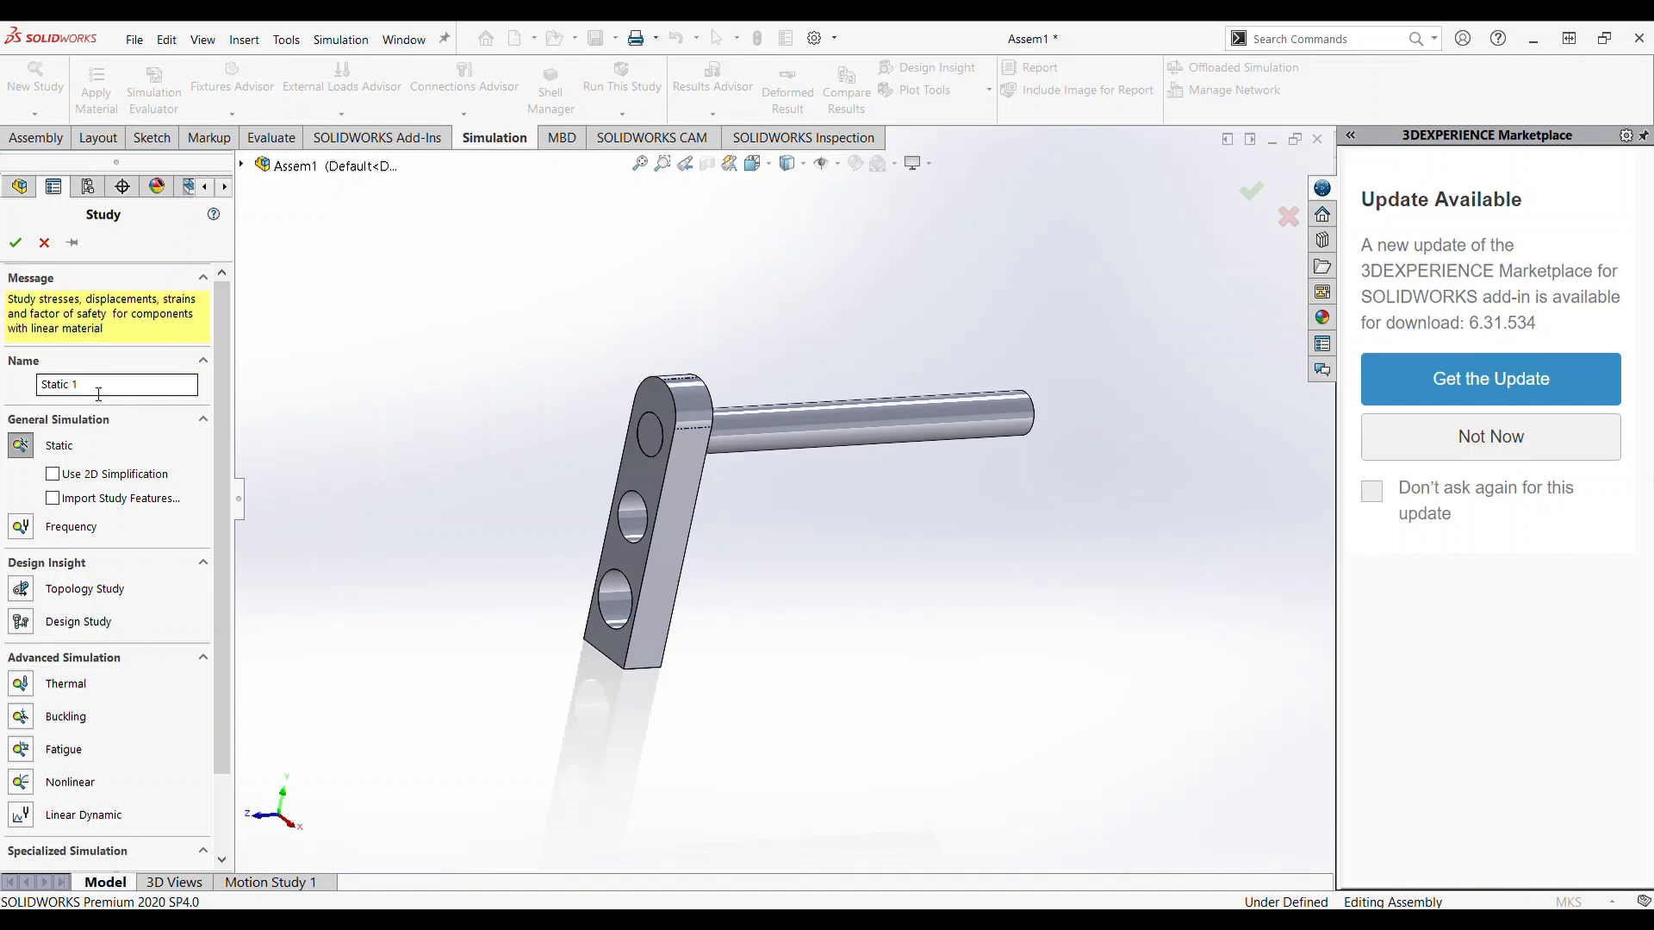
{"action": "left_click_drag", "start_coordinate": [89, 387], "coordinate": [48, 392]}
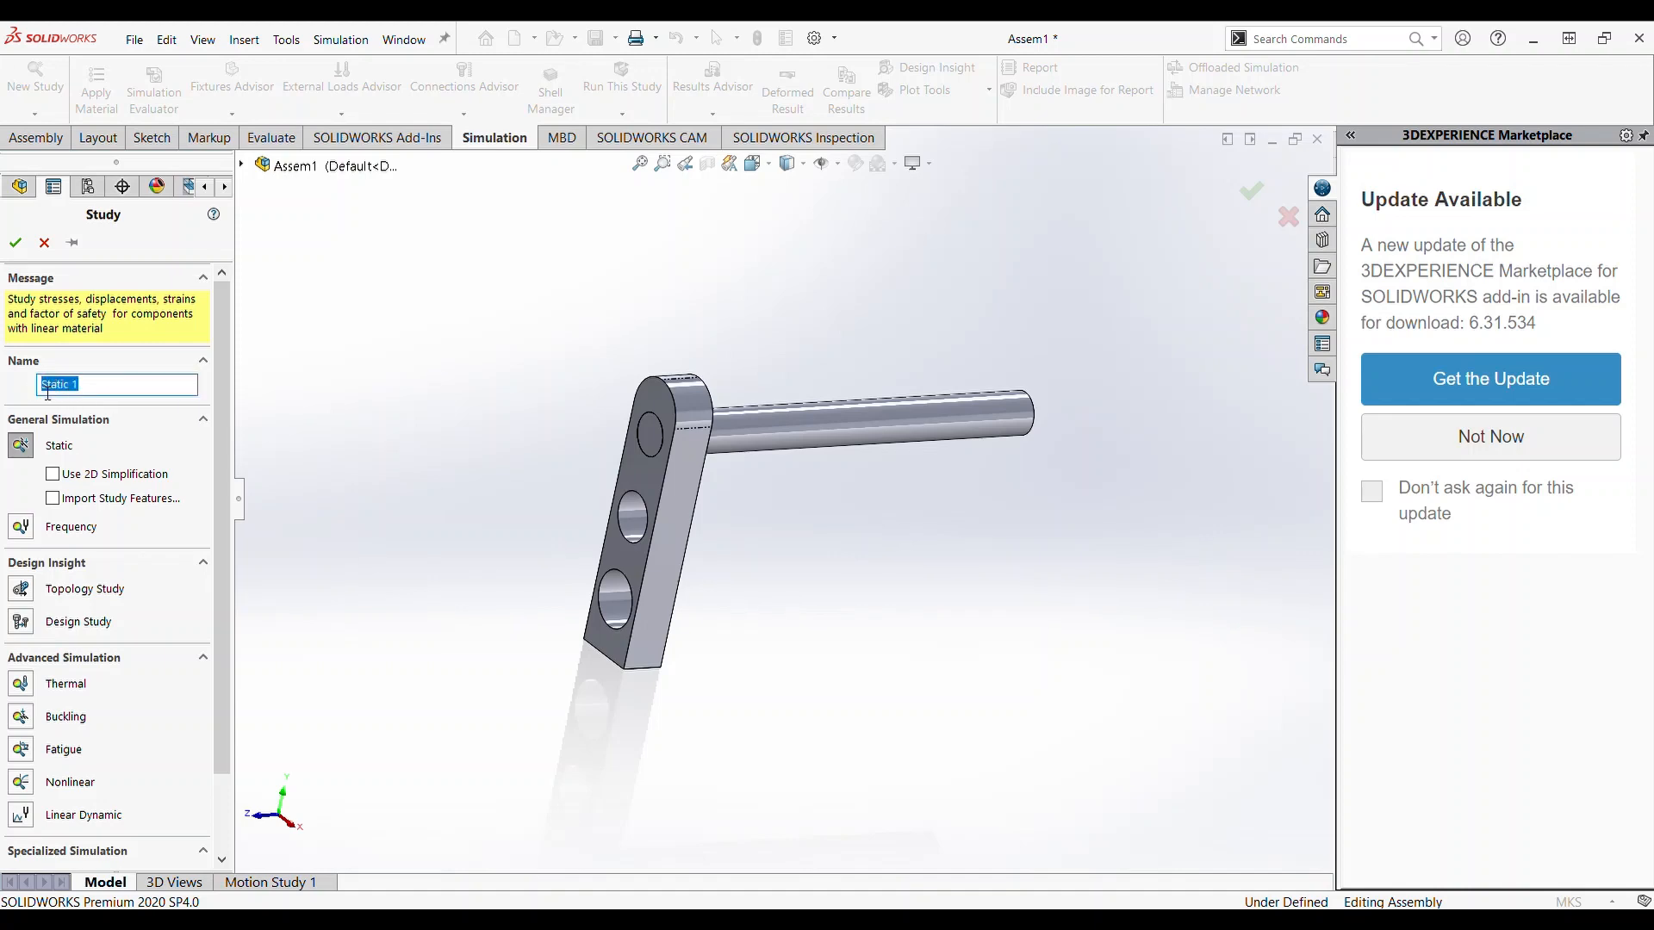
{"action": "type", "text": "S"}
{"action": "type", "text": "S"}
{"action": "type", "text": "tu"}
{"action": "type", "text": "dy"}
{"action": "left_click", "coordinate": [16, 242]}
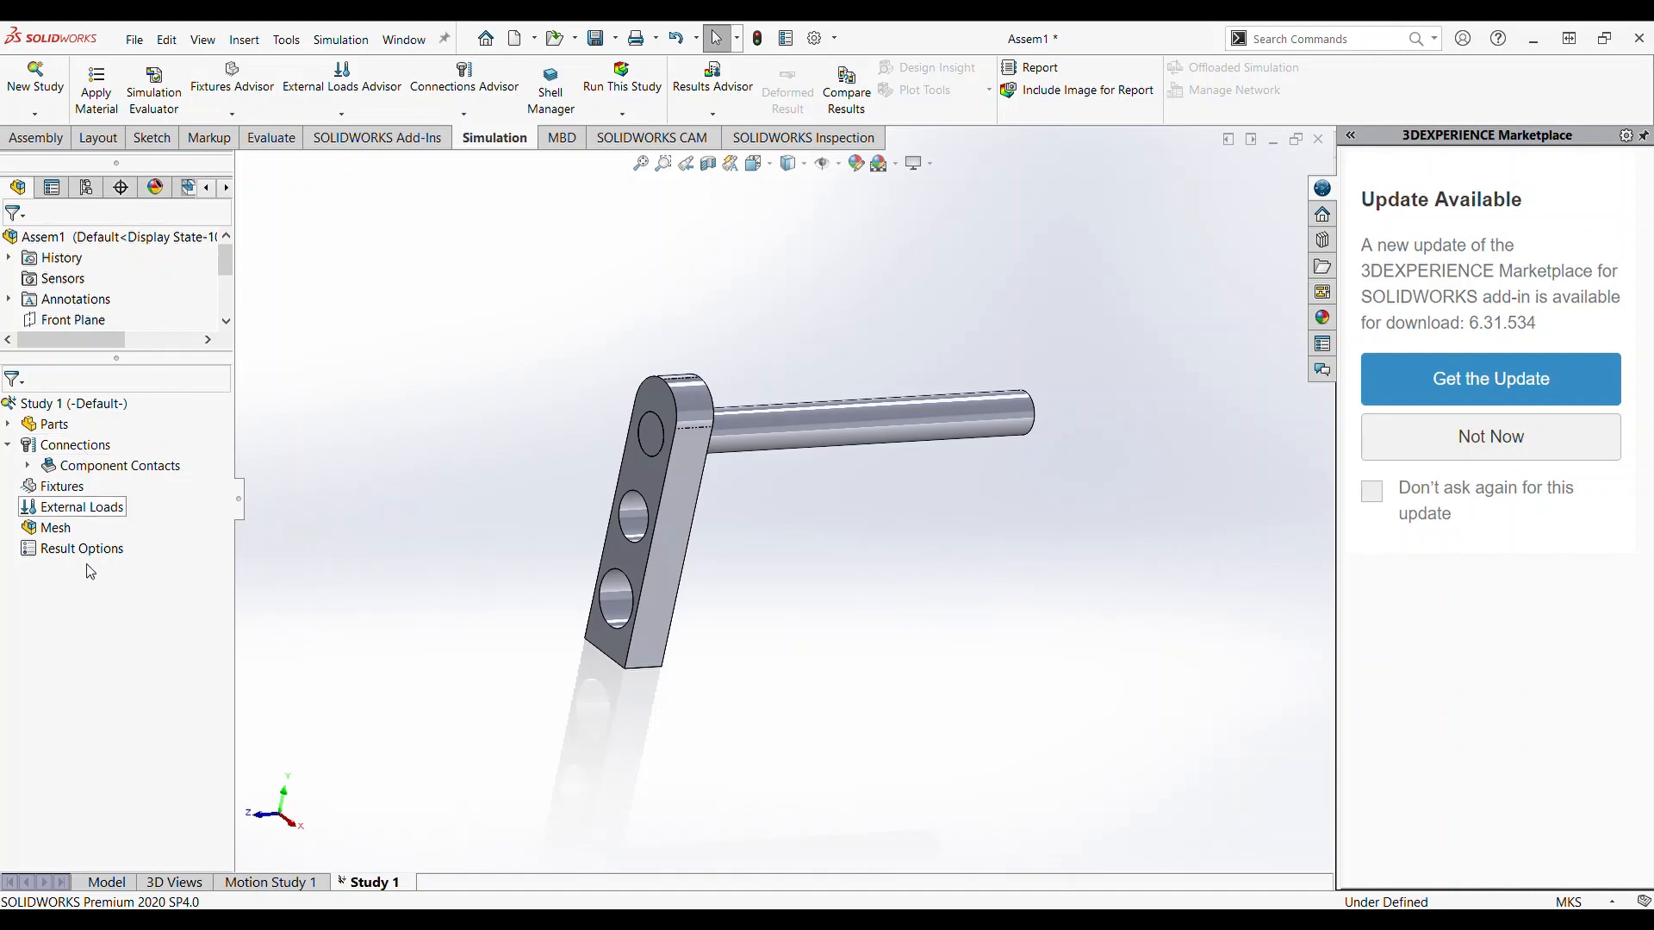
- Apply a Fixed Geometry fixture to the flat bottom end face of the column
{"action": "left_click", "coordinate": [75, 495]}
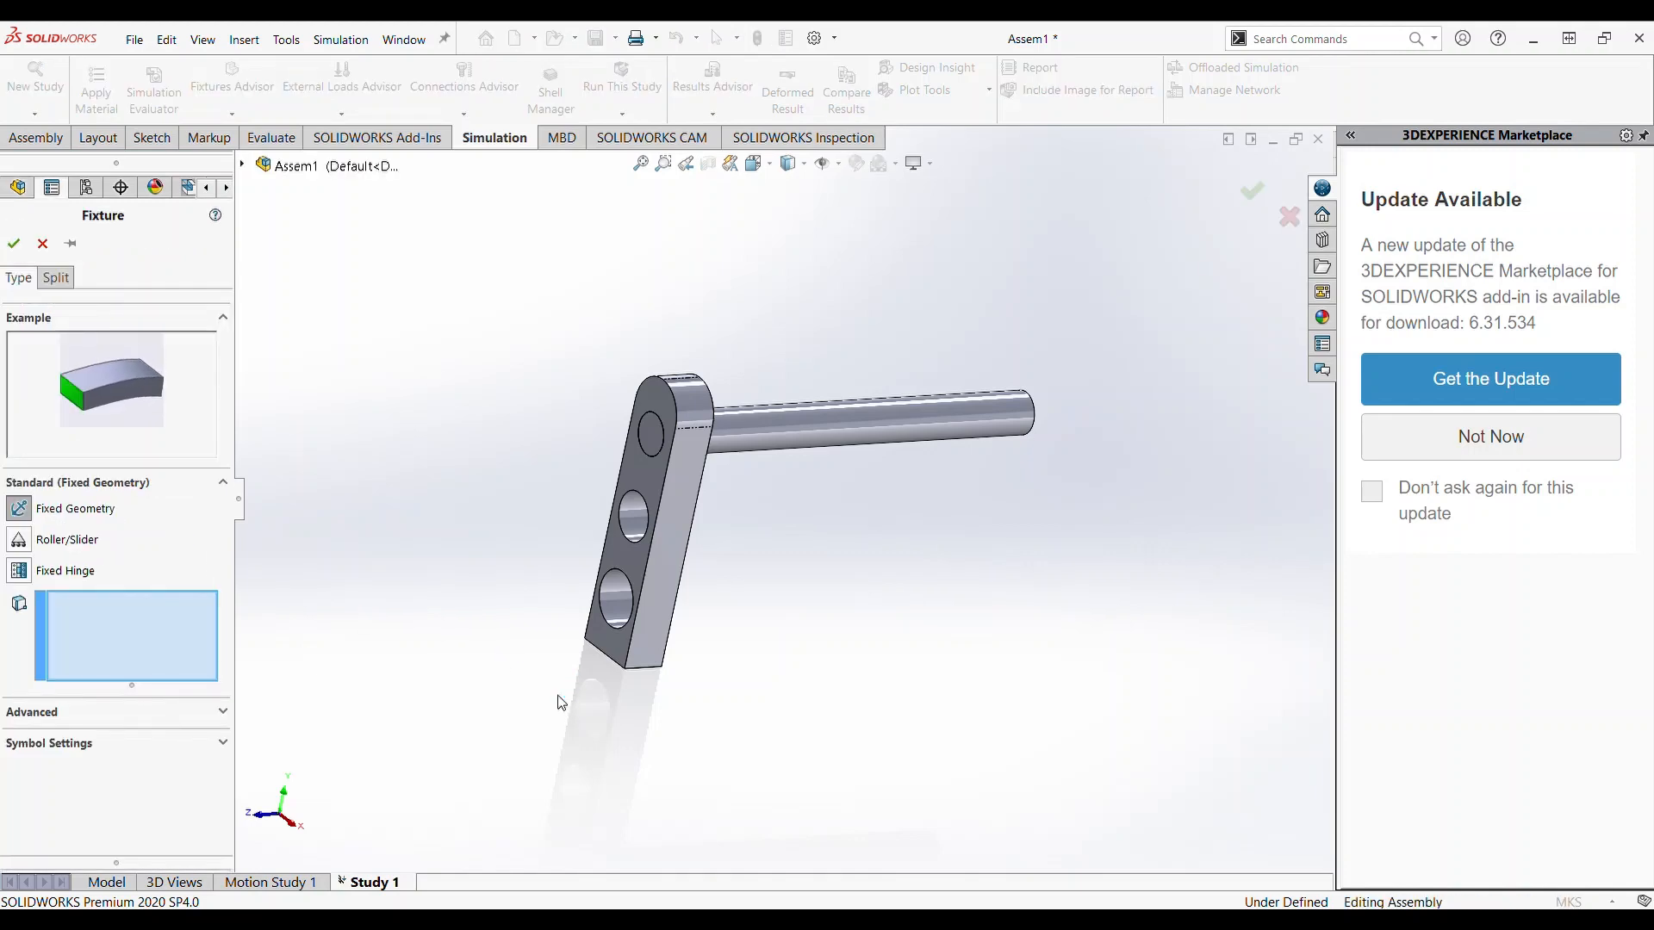
{"action": "left_click", "coordinate": [612, 568]}
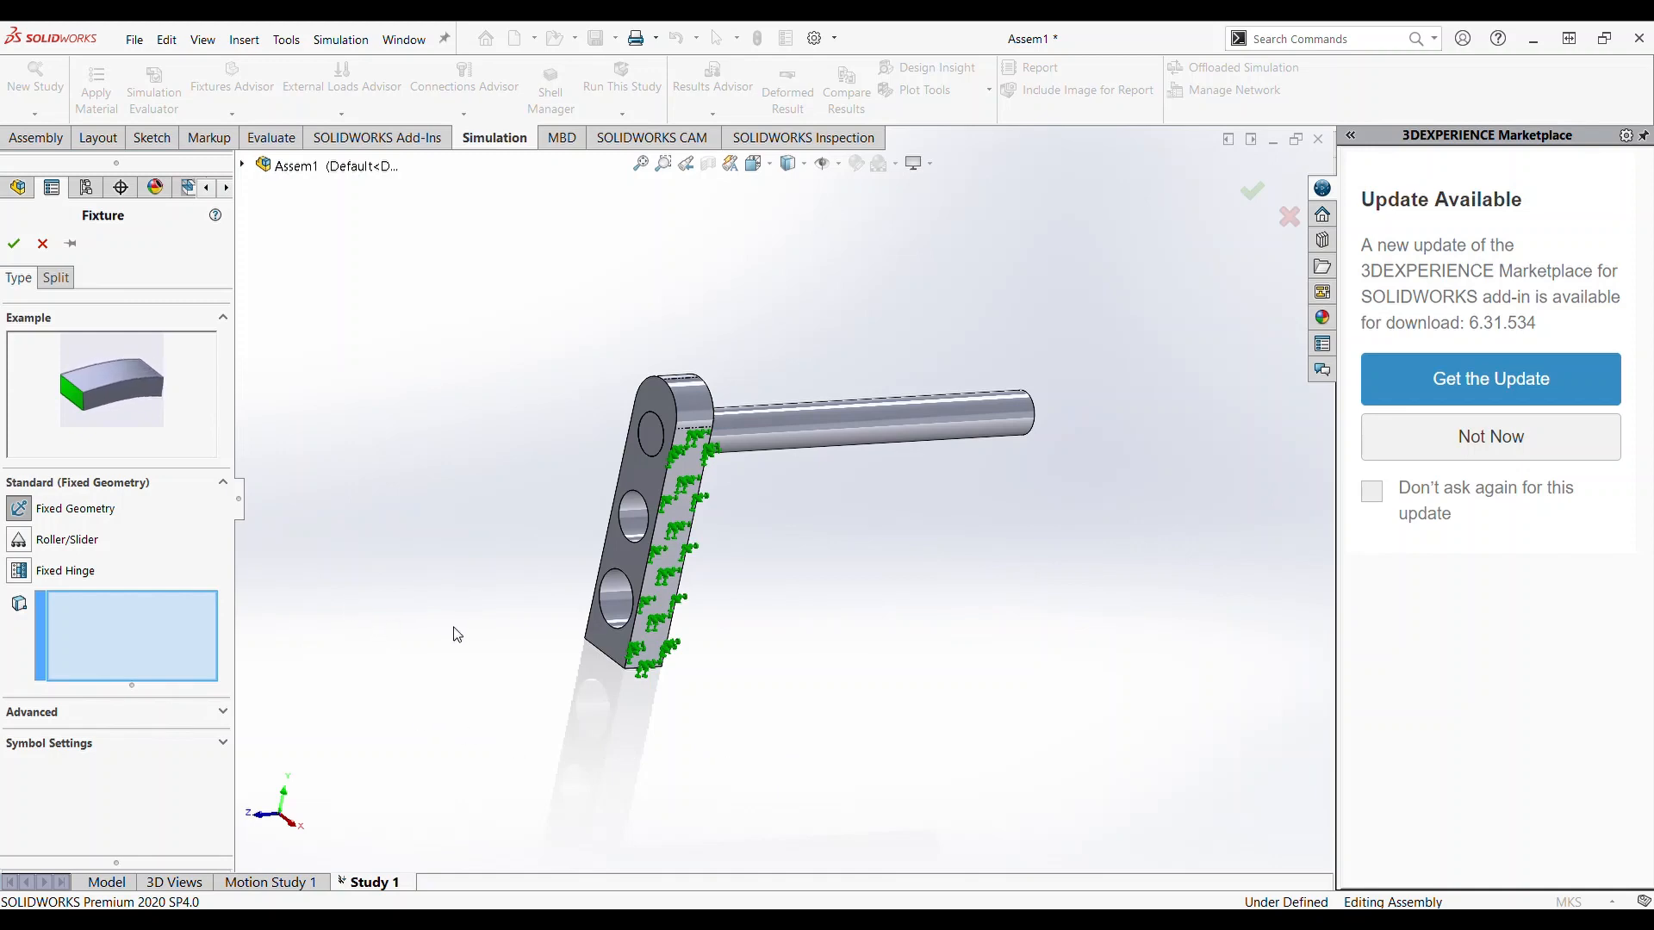
{"action": "middle_click_drag", "start_coordinate": [456, 635], "coordinate": [410, 584]}
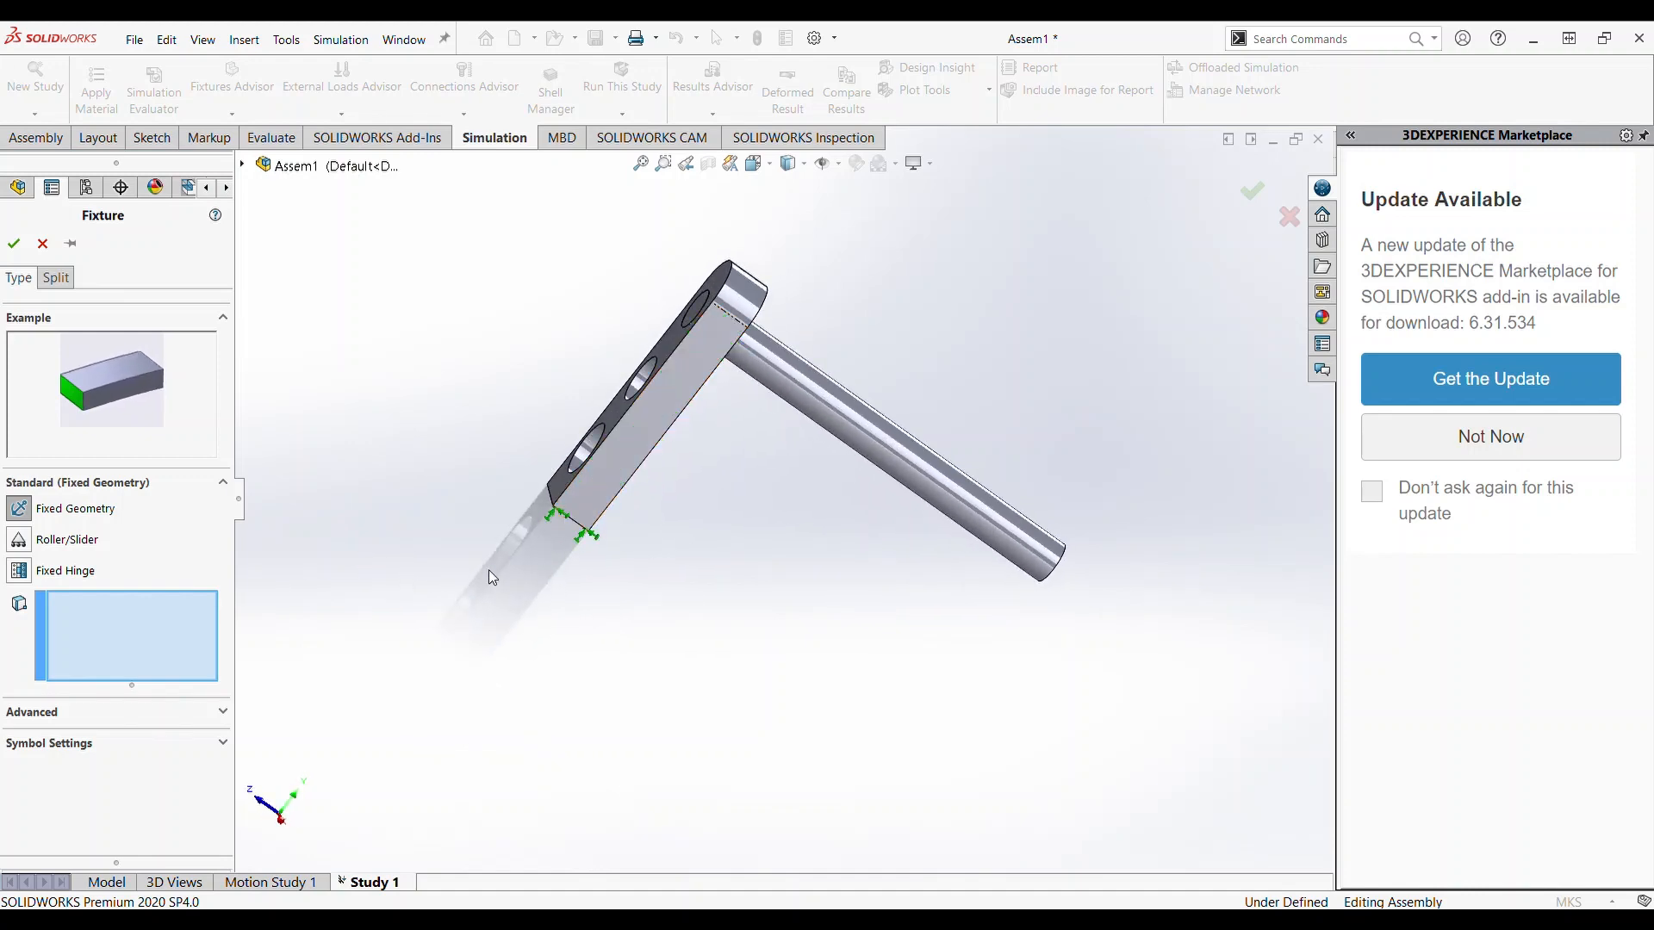
{"action": "key", "text": "ctrl+6"}
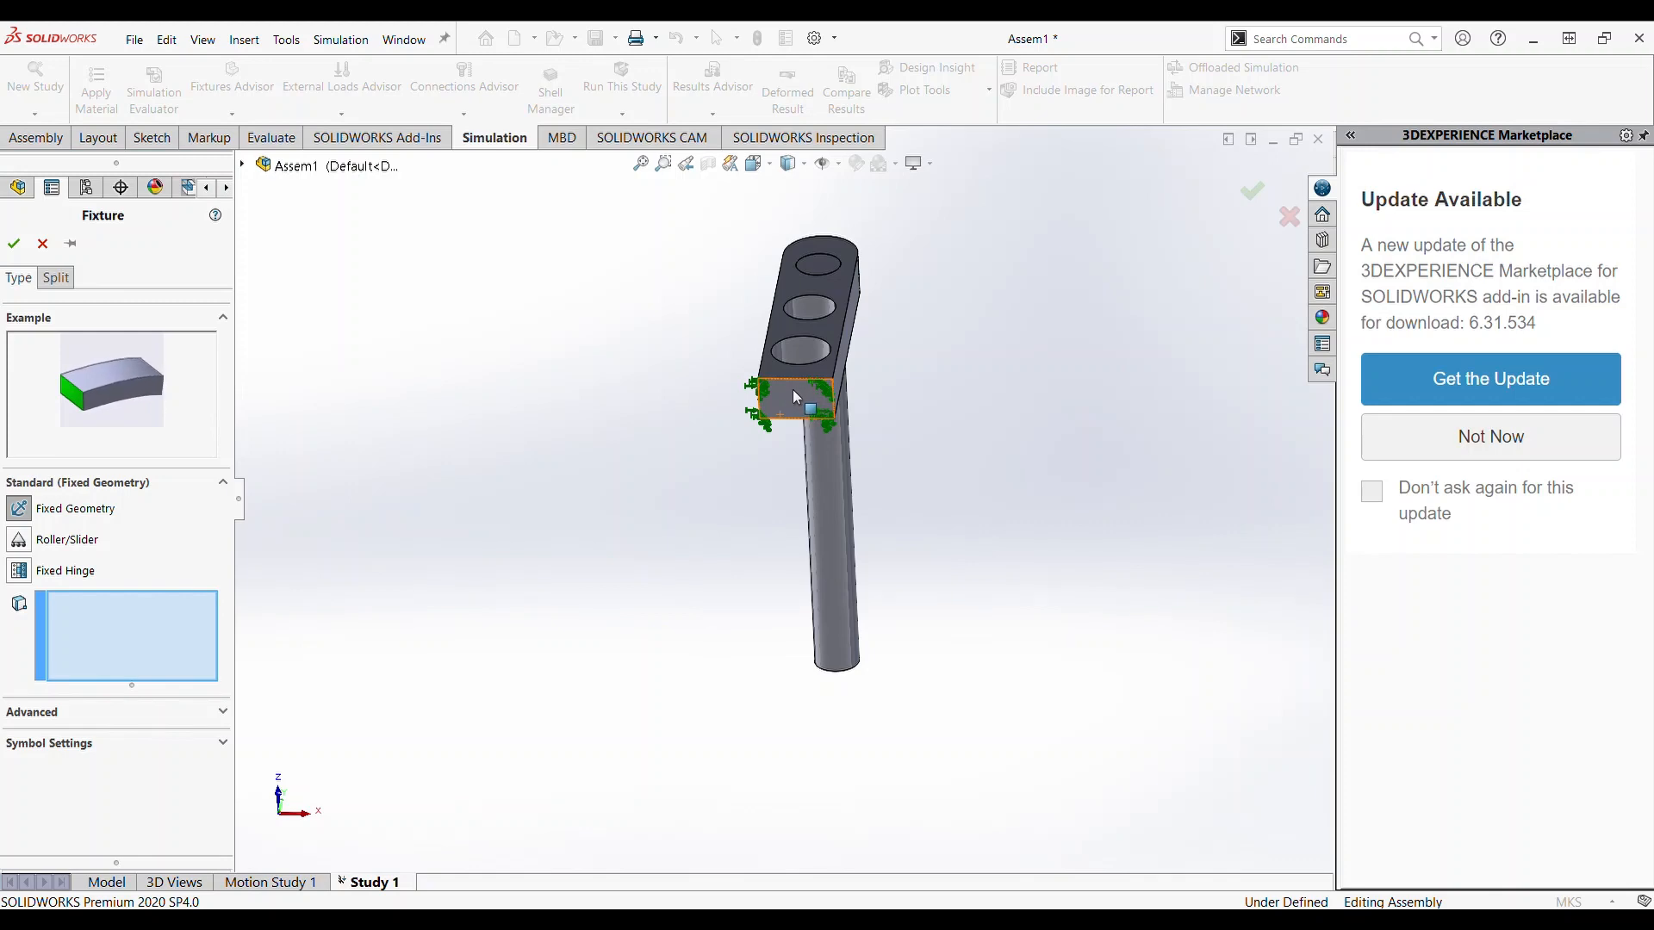
{"action": "left_click", "coordinate": [793, 392]}
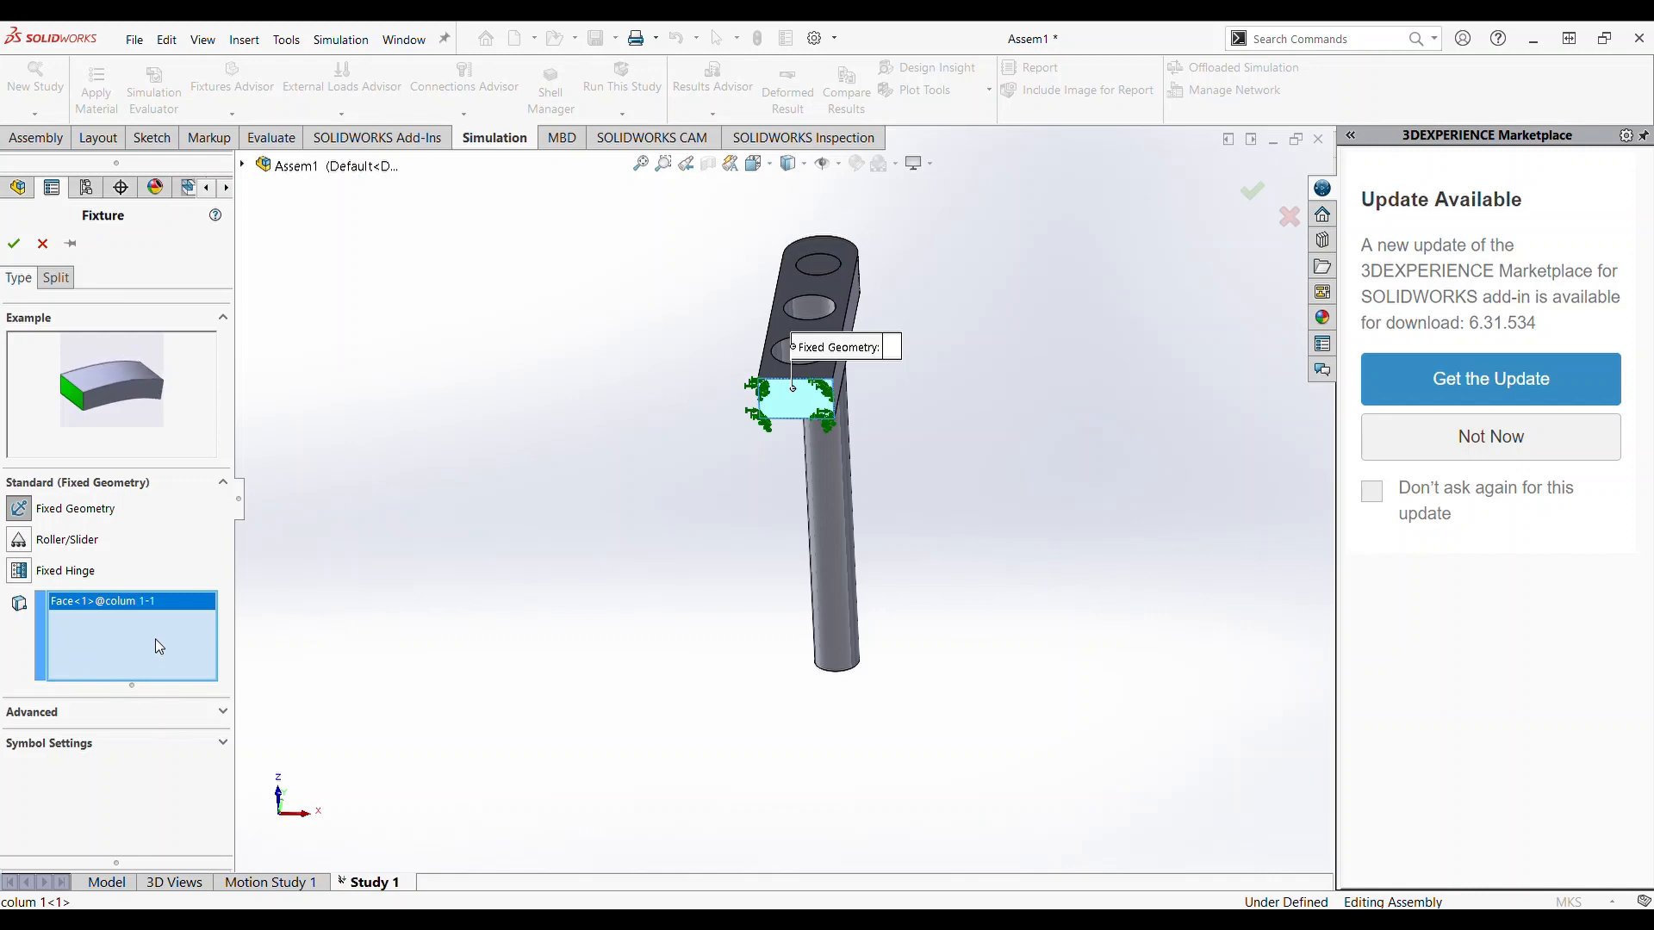
{"action": "left_click", "coordinate": [14, 244]}
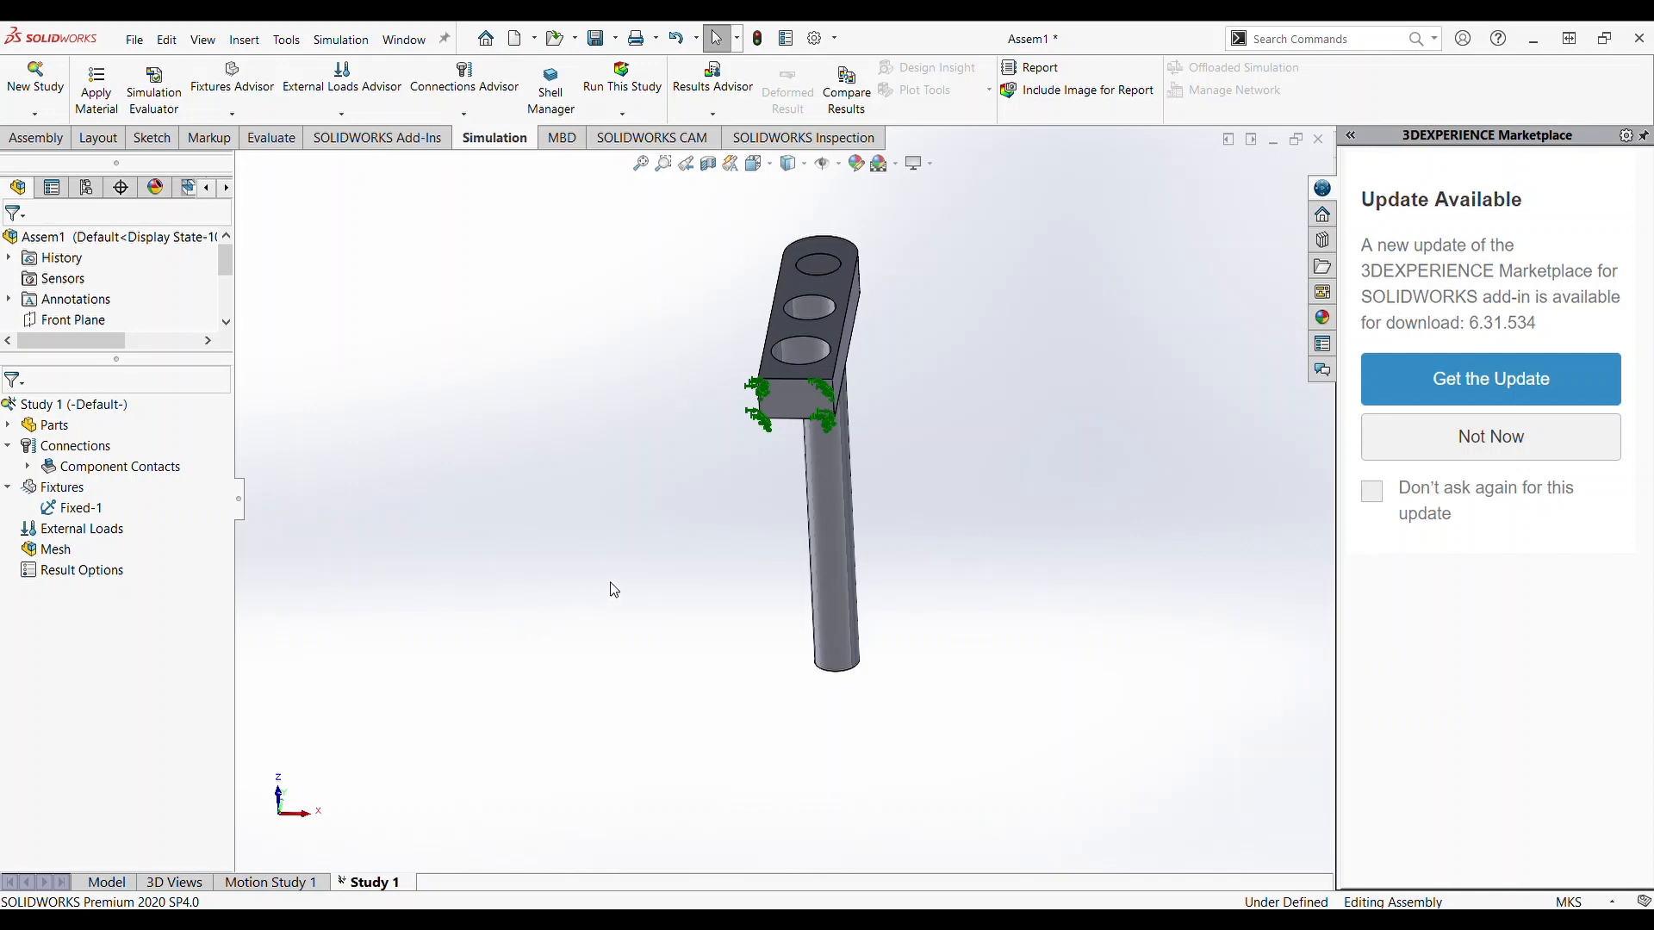
- Apply a normal force of 6000 N per item to the beam's cylindrical face as an external load
{"action": "left_click", "coordinate": [85, 510]}
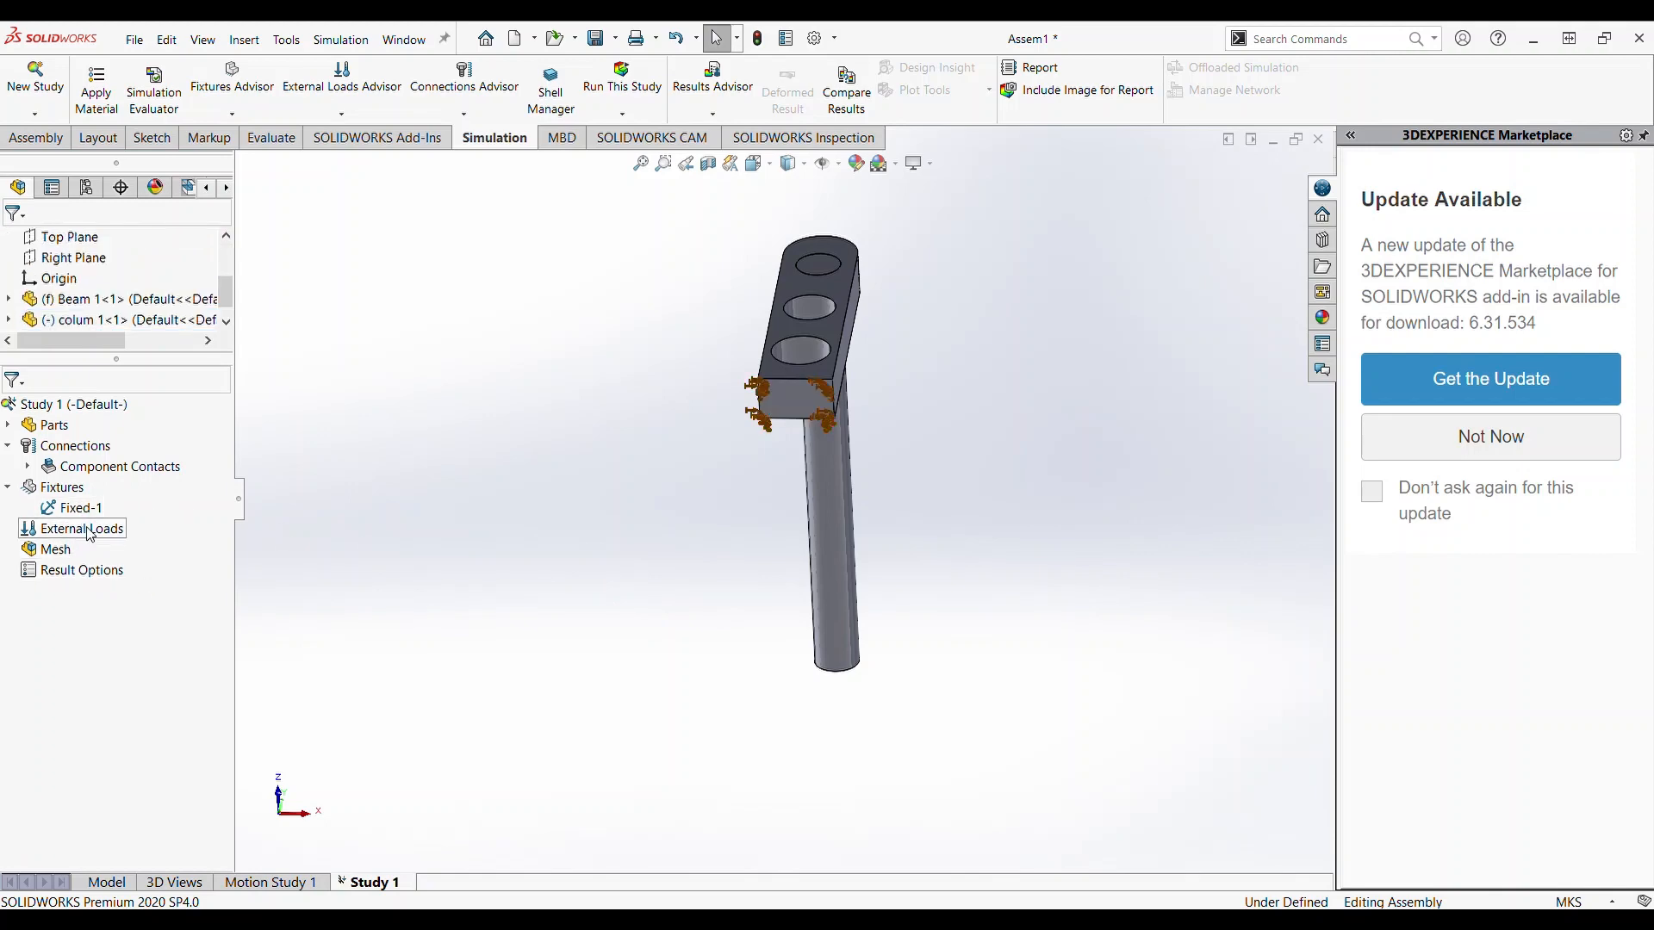
{"action": "left_click", "coordinate": [90, 529]}
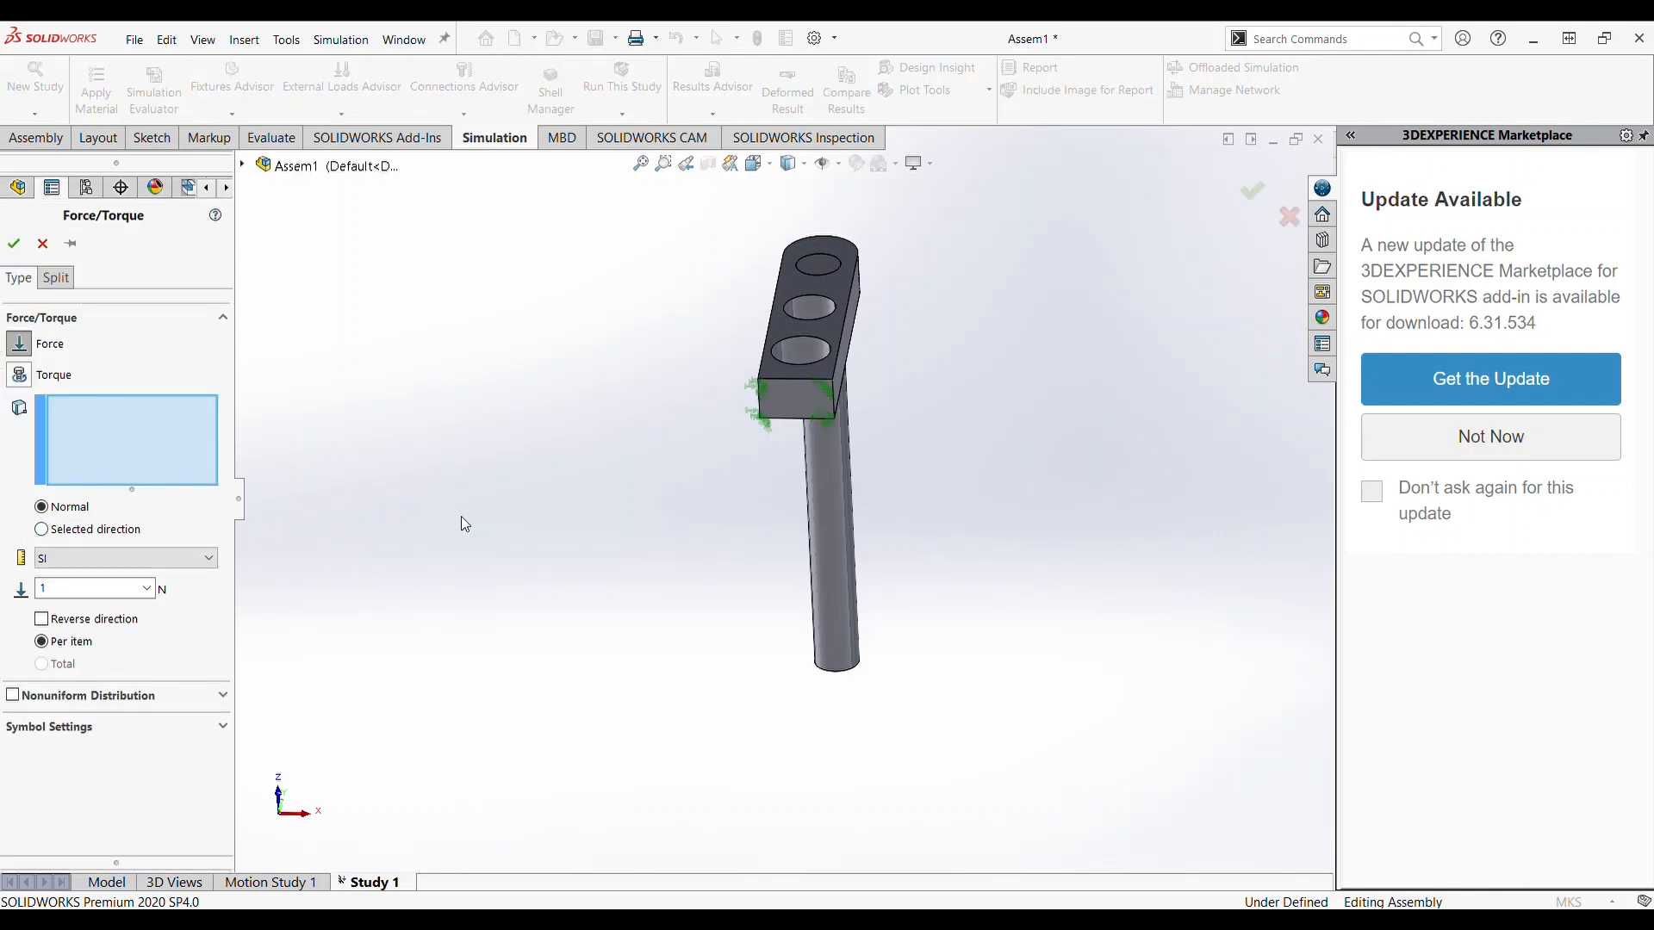
{"action": "middle_click_drag", "start_coordinate": [480, 485], "coordinate": [233, 617]}
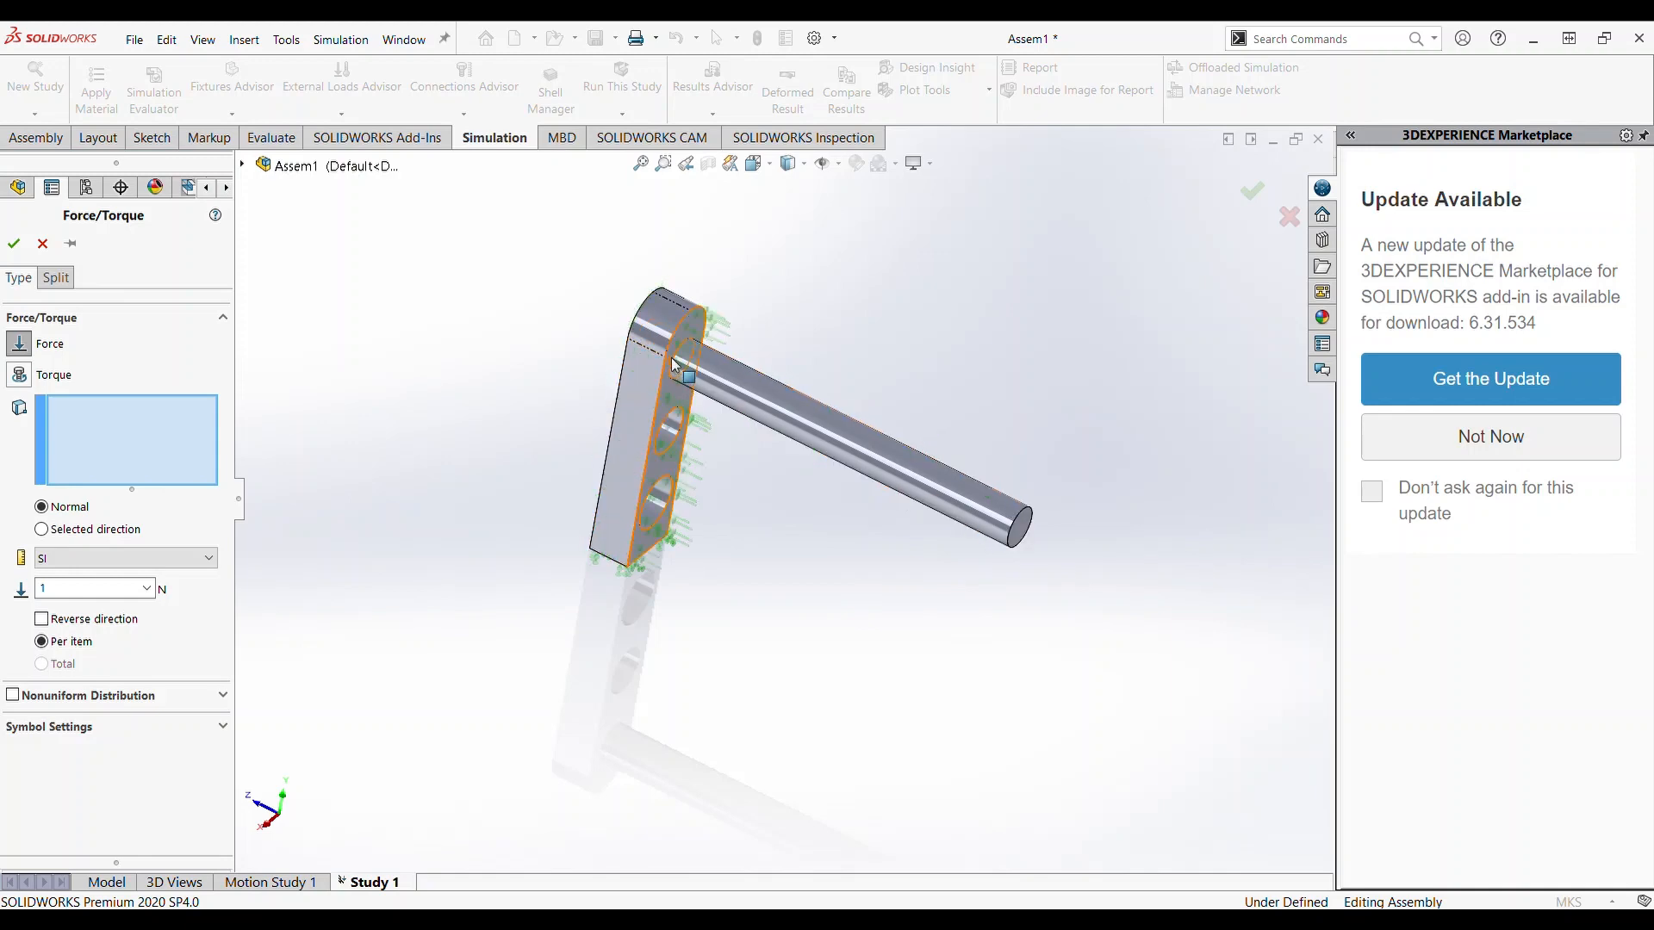
{"action": "left_click", "coordinate": [966, 491]}
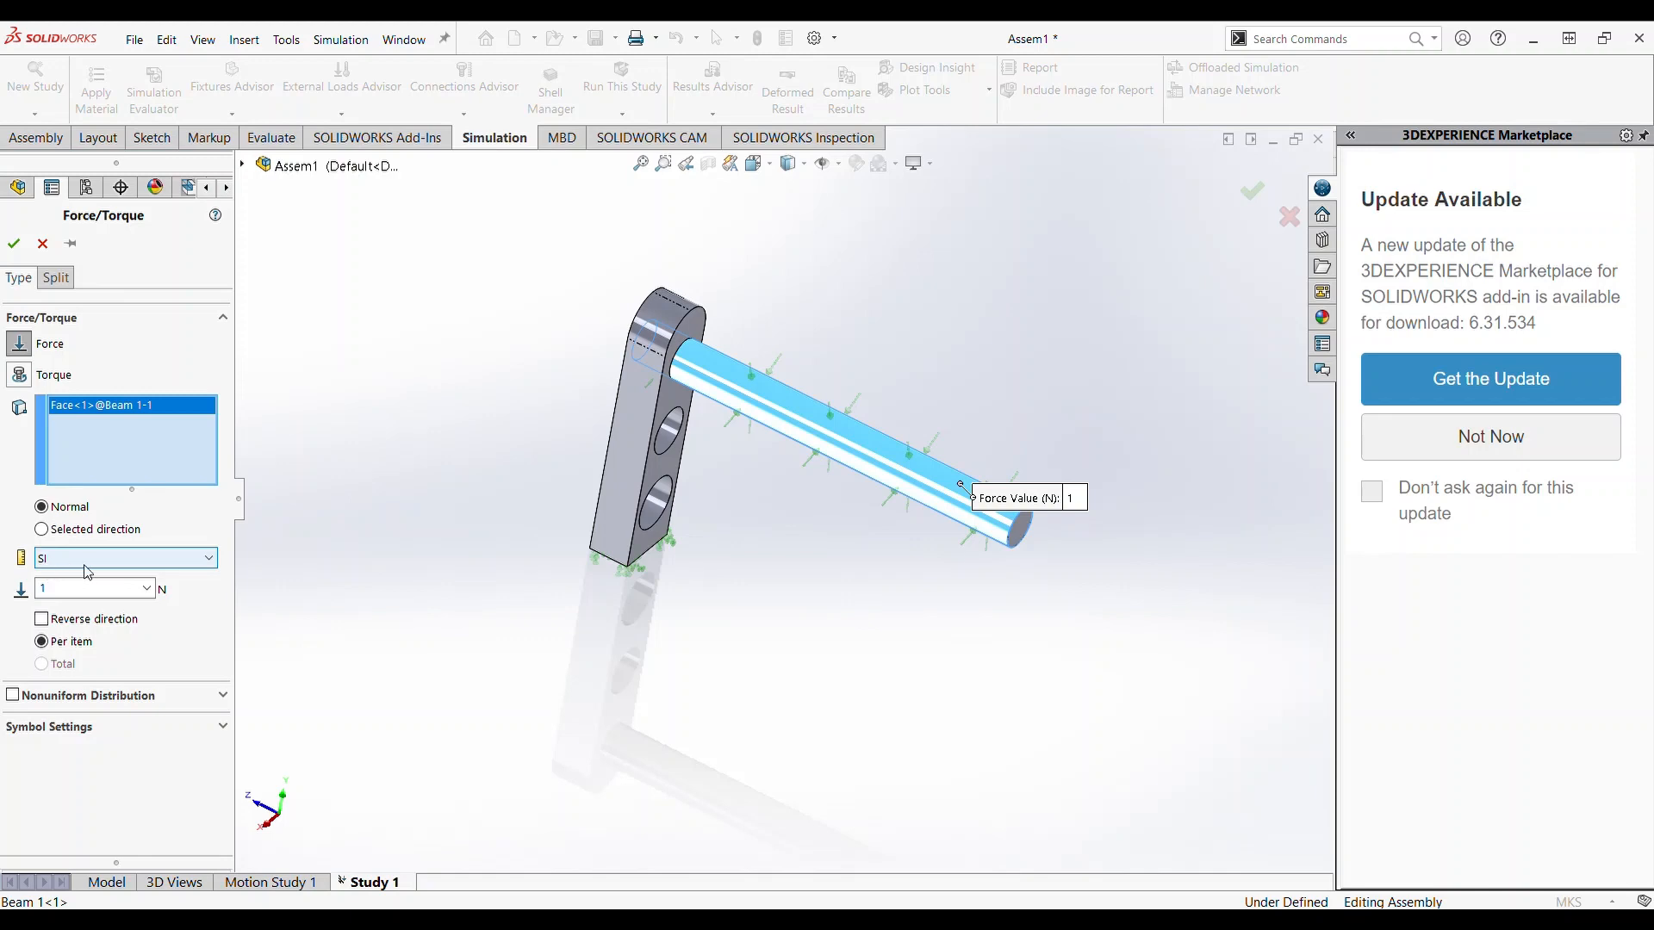
{"action": "double_click", "coordinate": [94, 603]}
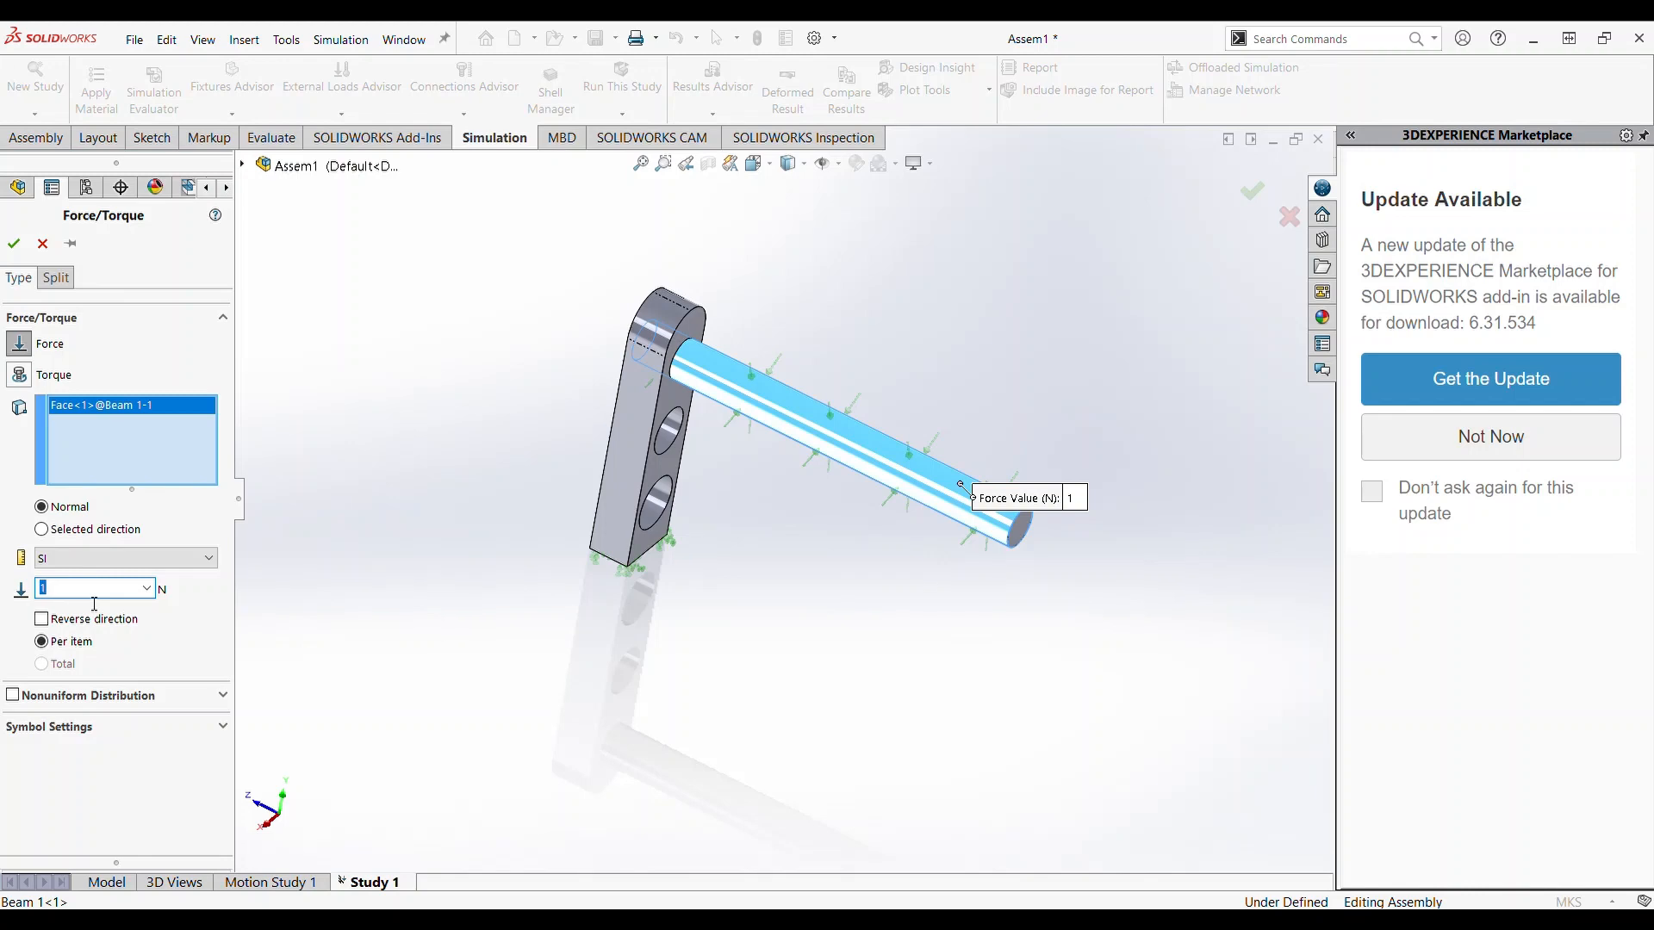
{"action": "type", "text": "6000"}
{"action": "left_click", "coordinate": [13, 247]}
{"action": "key", "text": "Return"}
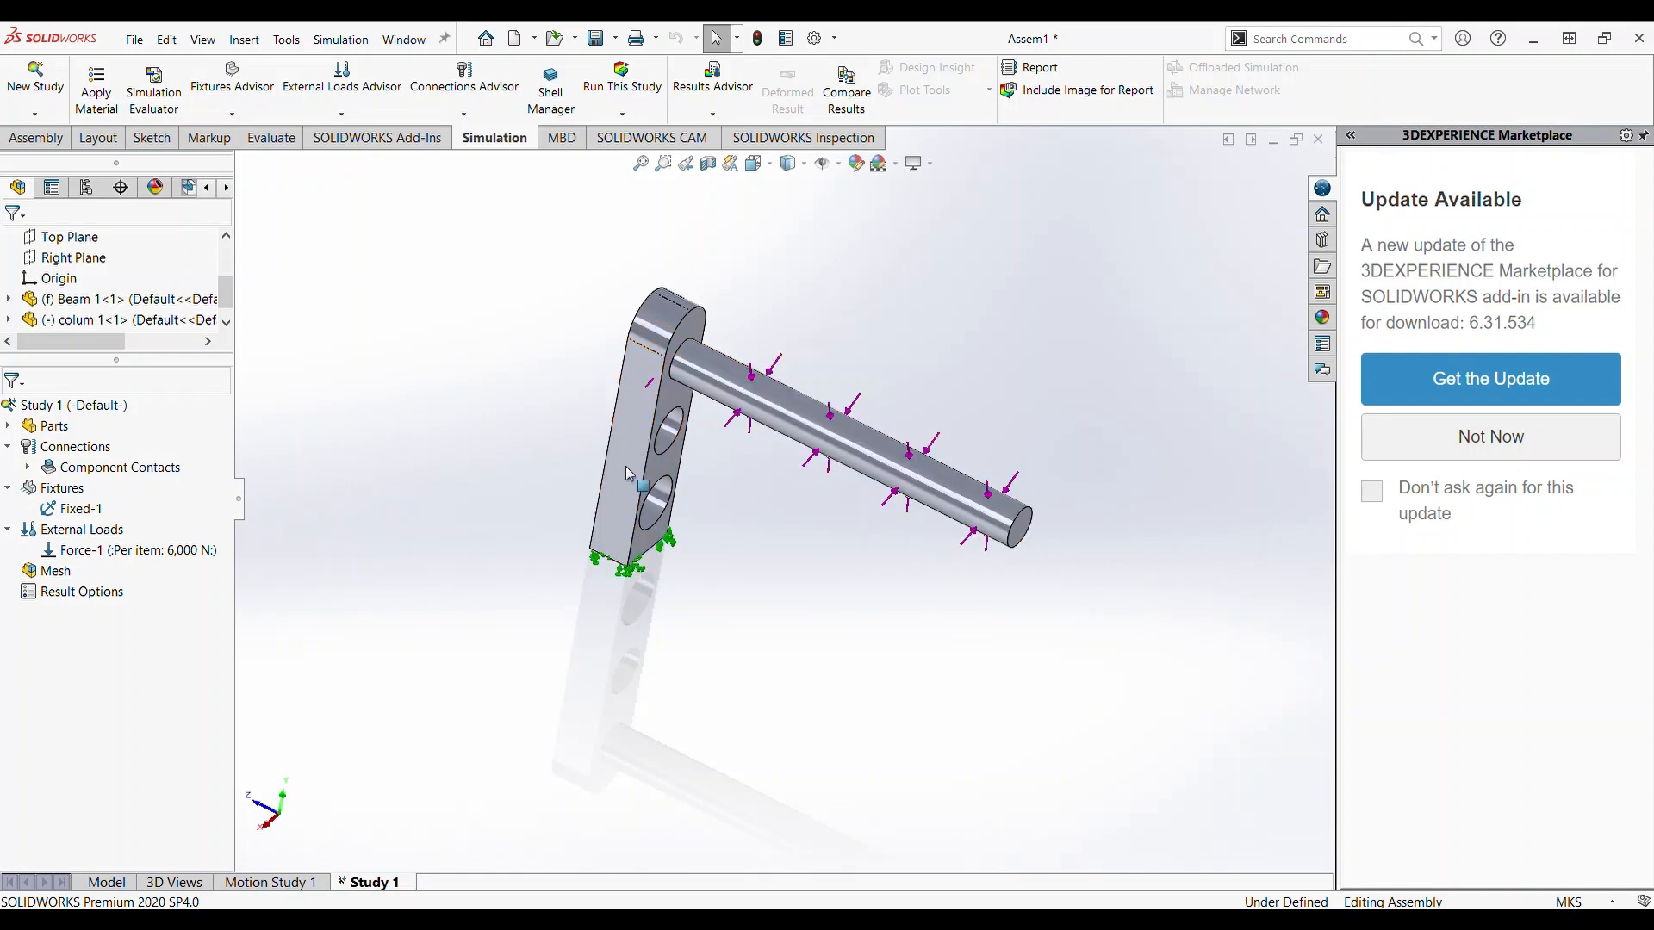
{"action": "left_click", "coordinate": [714, 385]}
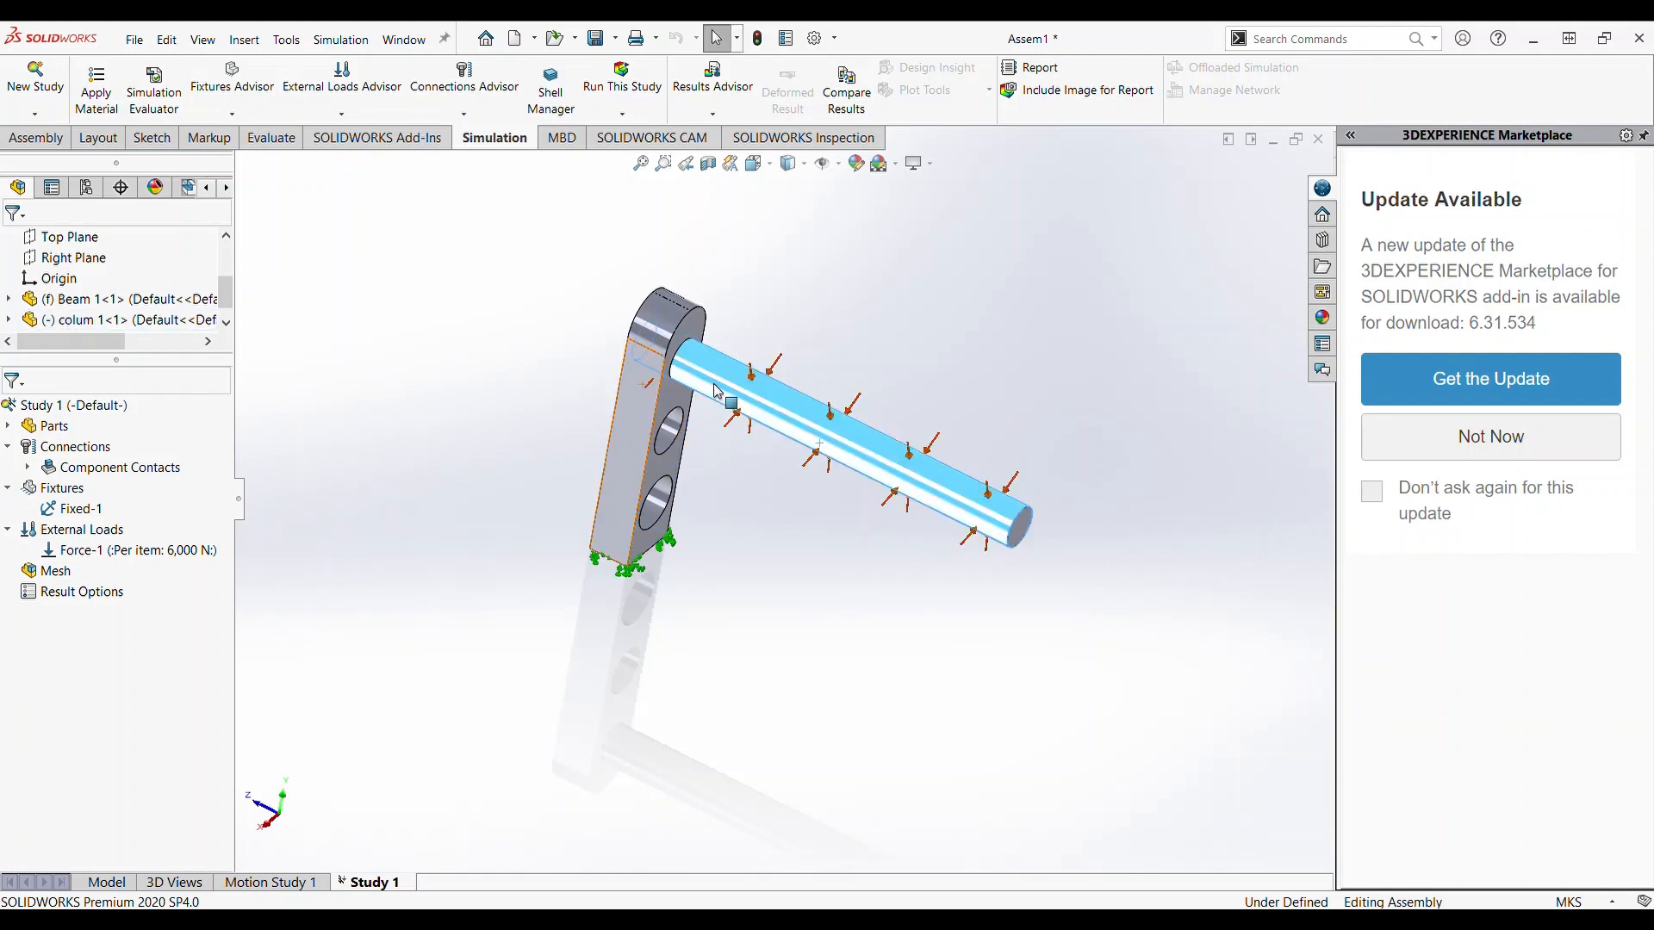
{"action": "left_click", "coordinate": [719, 541]}
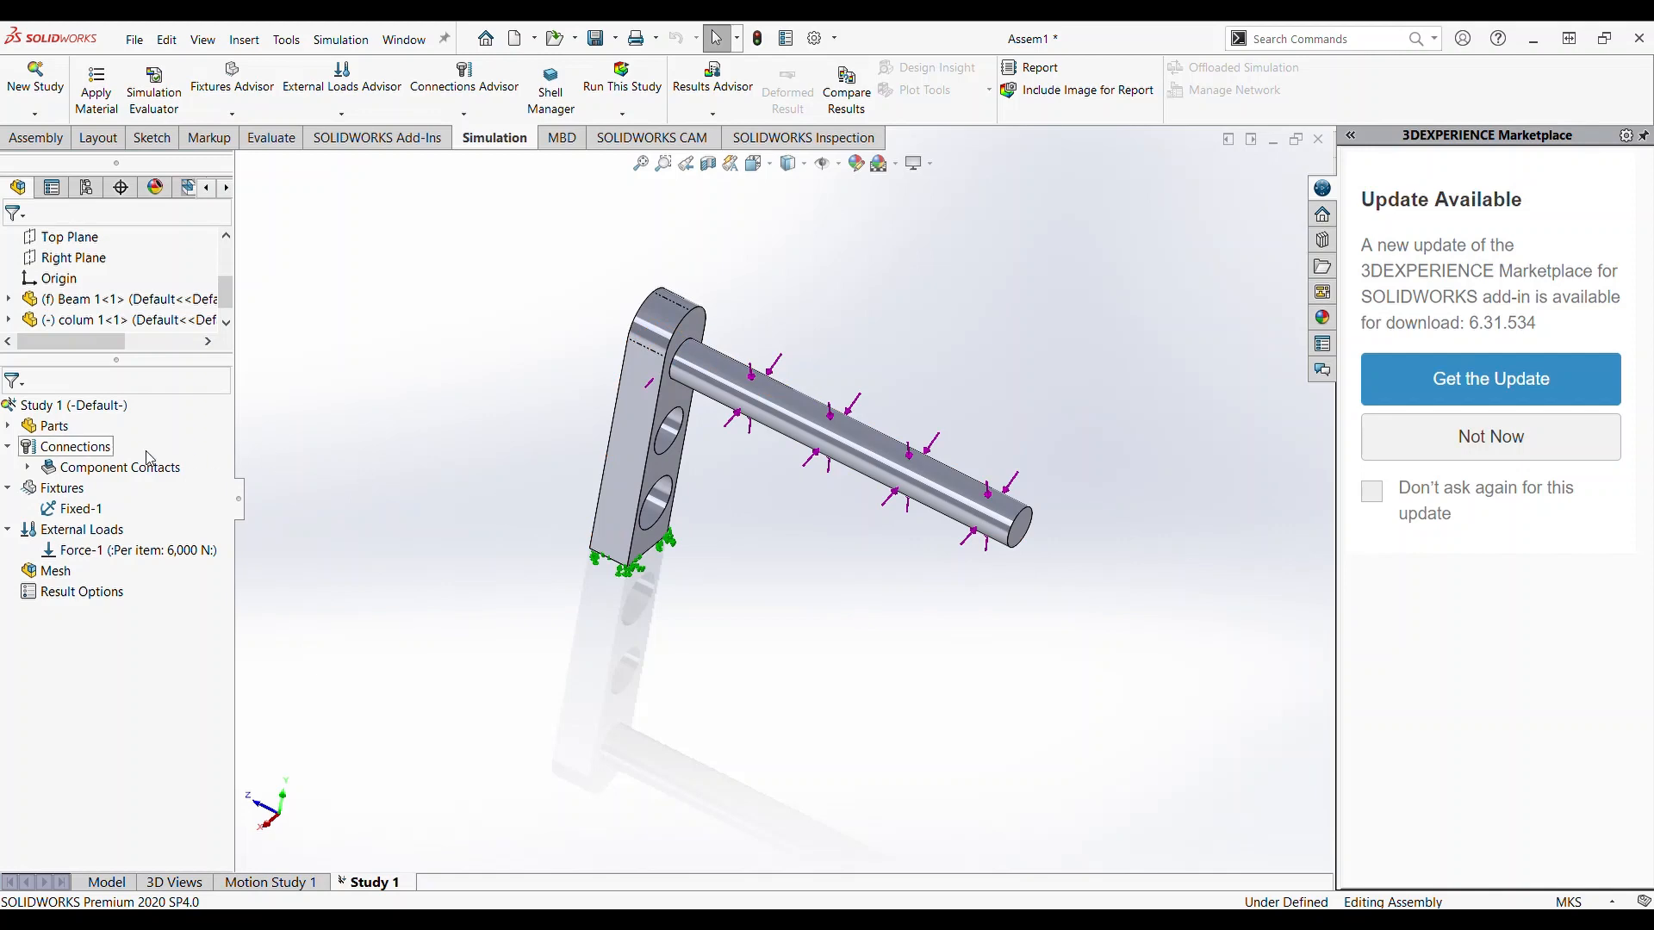
- Apply a material to all parts in the study
{"action": "left_click", "coordinate": [54, 426]}
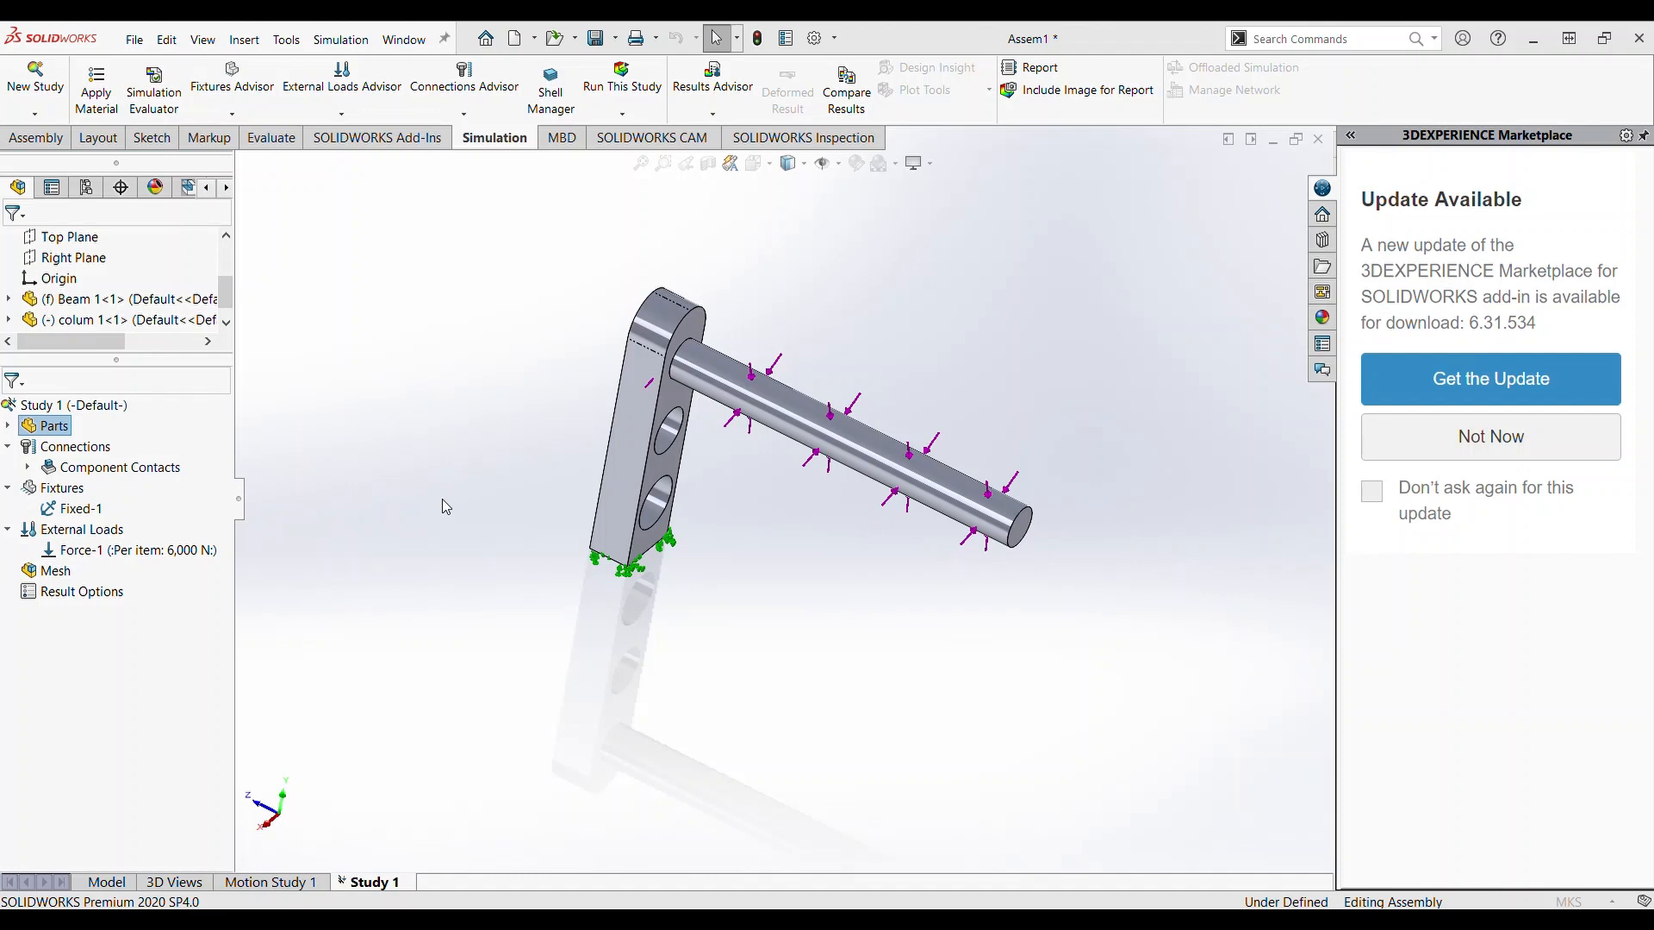
{"action": "left_click", "coordinate": [735, 758]}
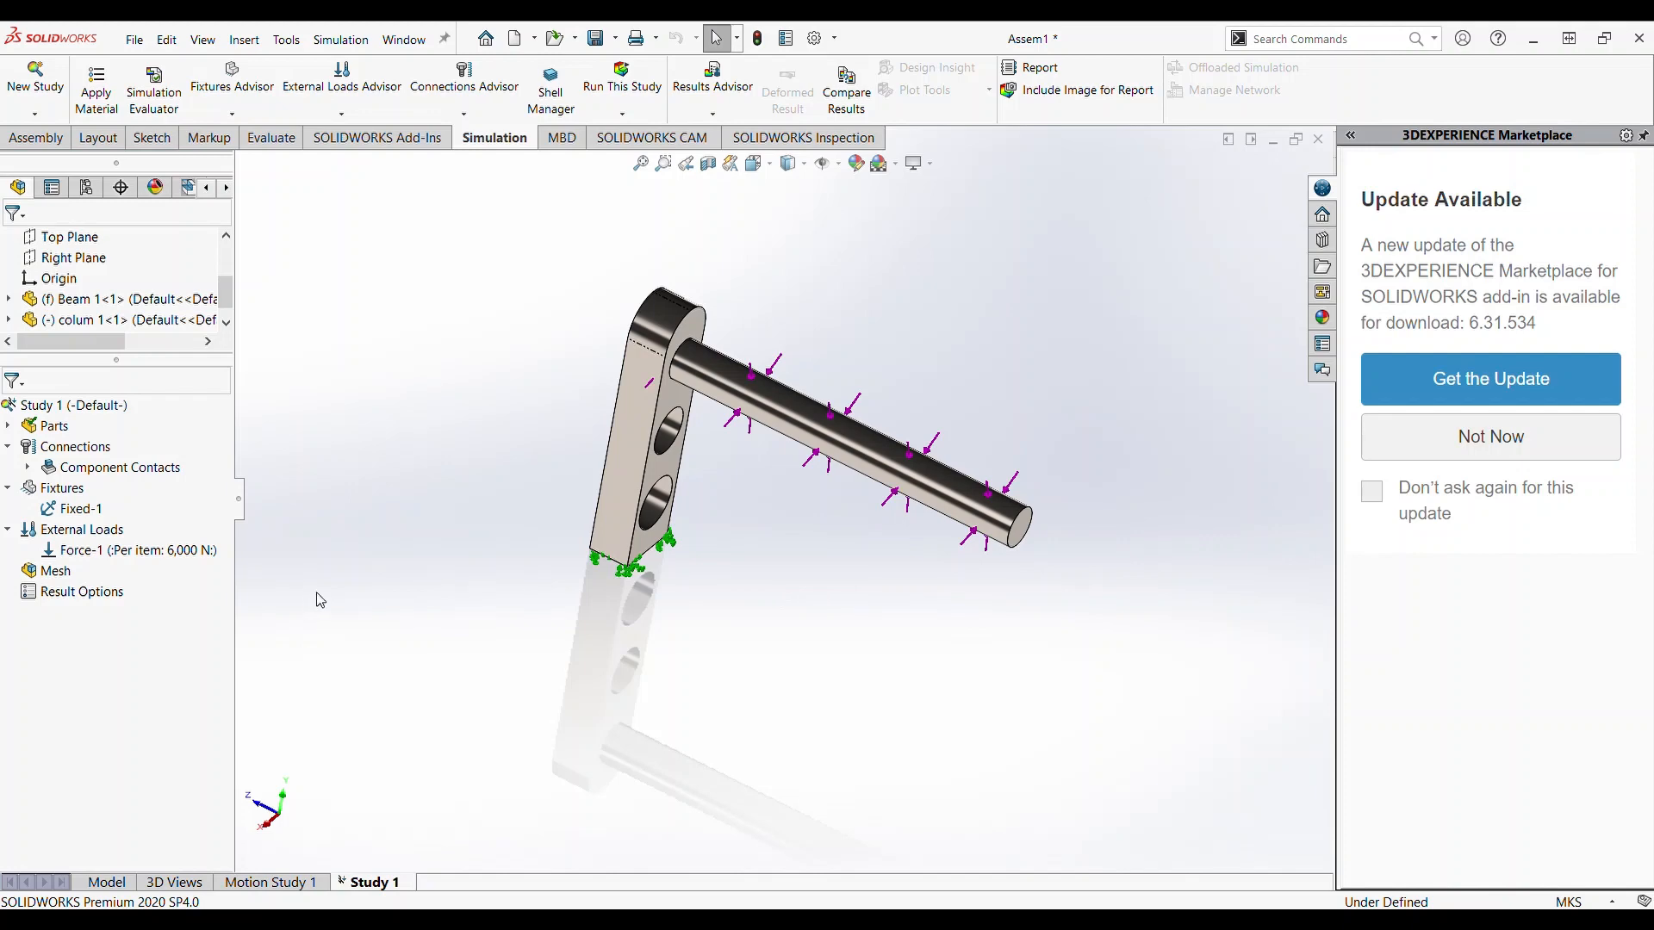
- Create a solid mesh of the assembly with the mesh density set to the finest level
{"action": "left_click", "coordinate": [55, 574]}
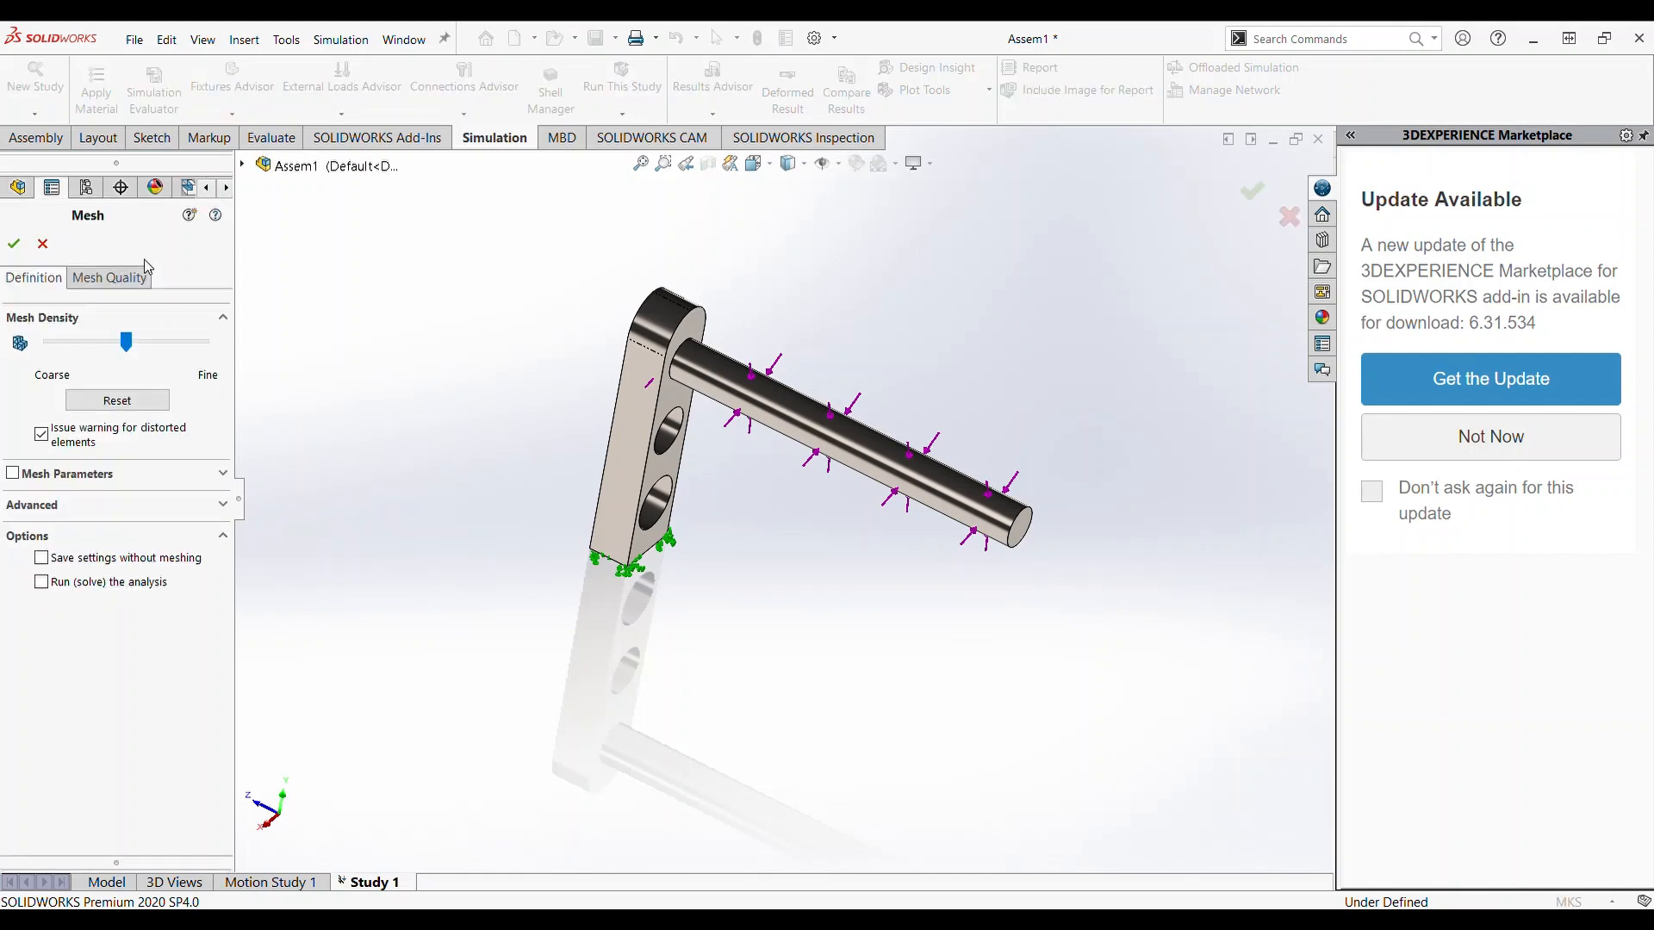
{"action": "left_click", "coordinate": [128, 345]}
{"action": "left_click_drag", "start_coordinate": [130, 351], "coordinate": [69, 351]}
{"action": "left_click_drag", "start_coordinate": [52, 351], "coordinate": [75, 356]}
{"action": "left_click_drag", "start_coordinate": [72, 349], "coordinate": [78, 353]}
{"action": "left_click_drag", "start_coordinate": [75, 344], "coordinate": [228, 359]}
{"action": "left_click_drag", "start_coordinate": [203, 342], "coordinate": [127, 346]}
{"action": "left_click_drag", "start_coordinate": [126, 344], "coordinate": [217, 353]}
{"action": "left_click", "coordinate": [13, 246]}
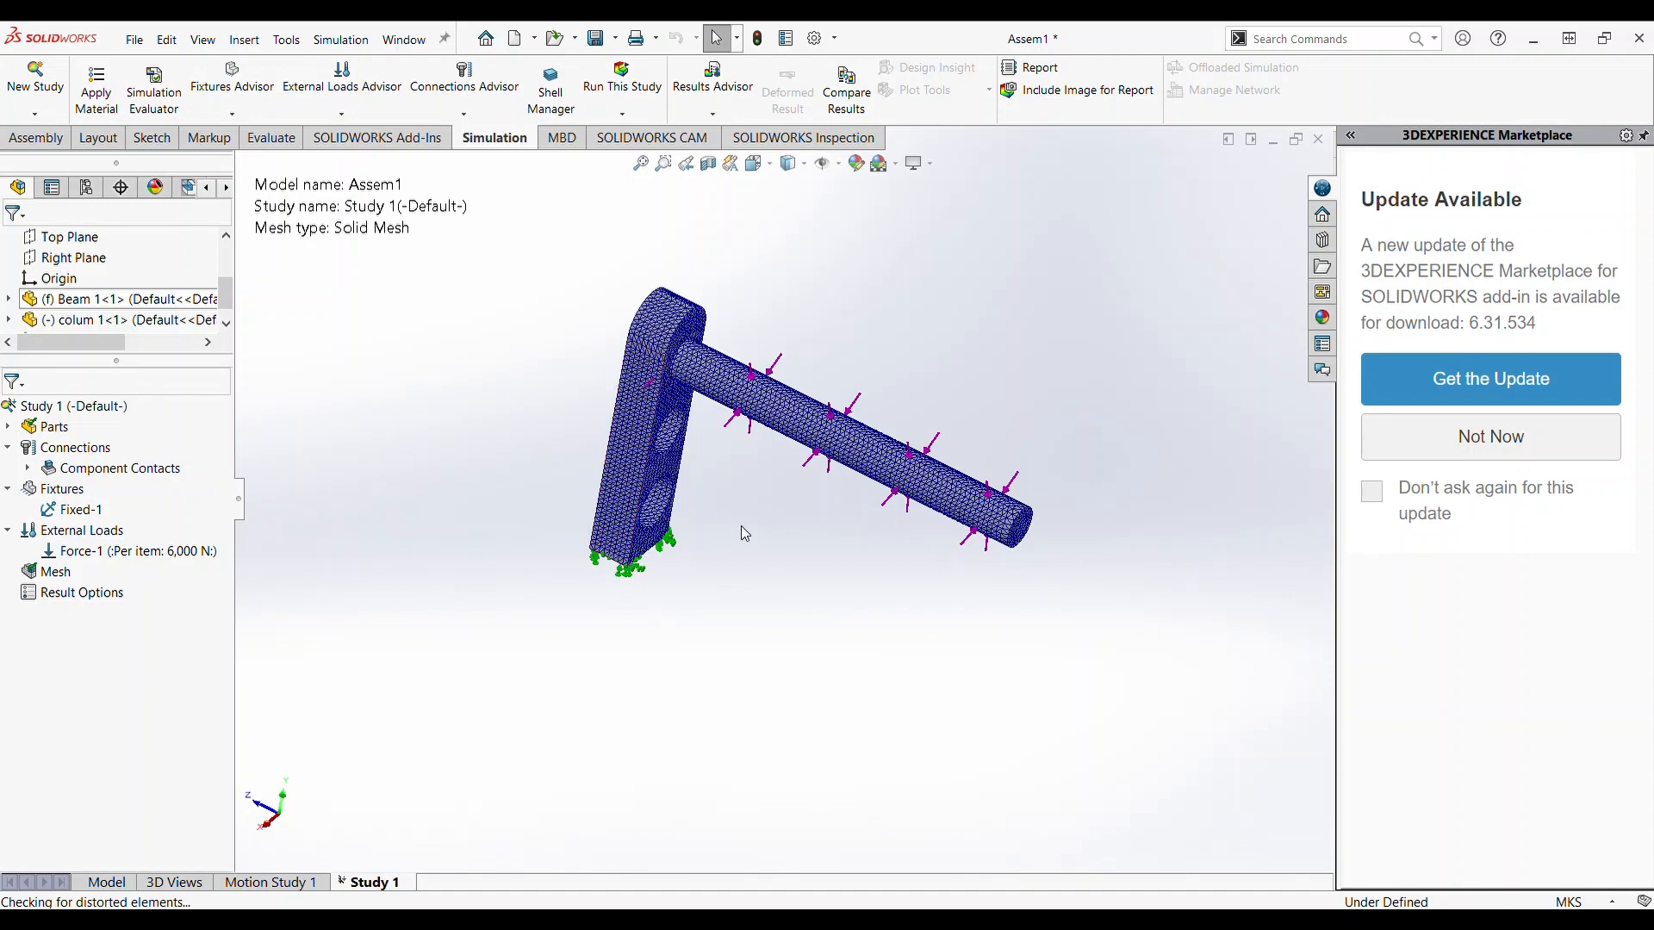
- Inspect the mesh on the beam and column, and run the static study
{"action": "middle_click_drag", "start_coordinate": [745, 528], "coordinate": [566, 571]}
{"action": "scroll", "coordinate": [757, 548], "scroll_direction": "down", "scroll_amount": 6}
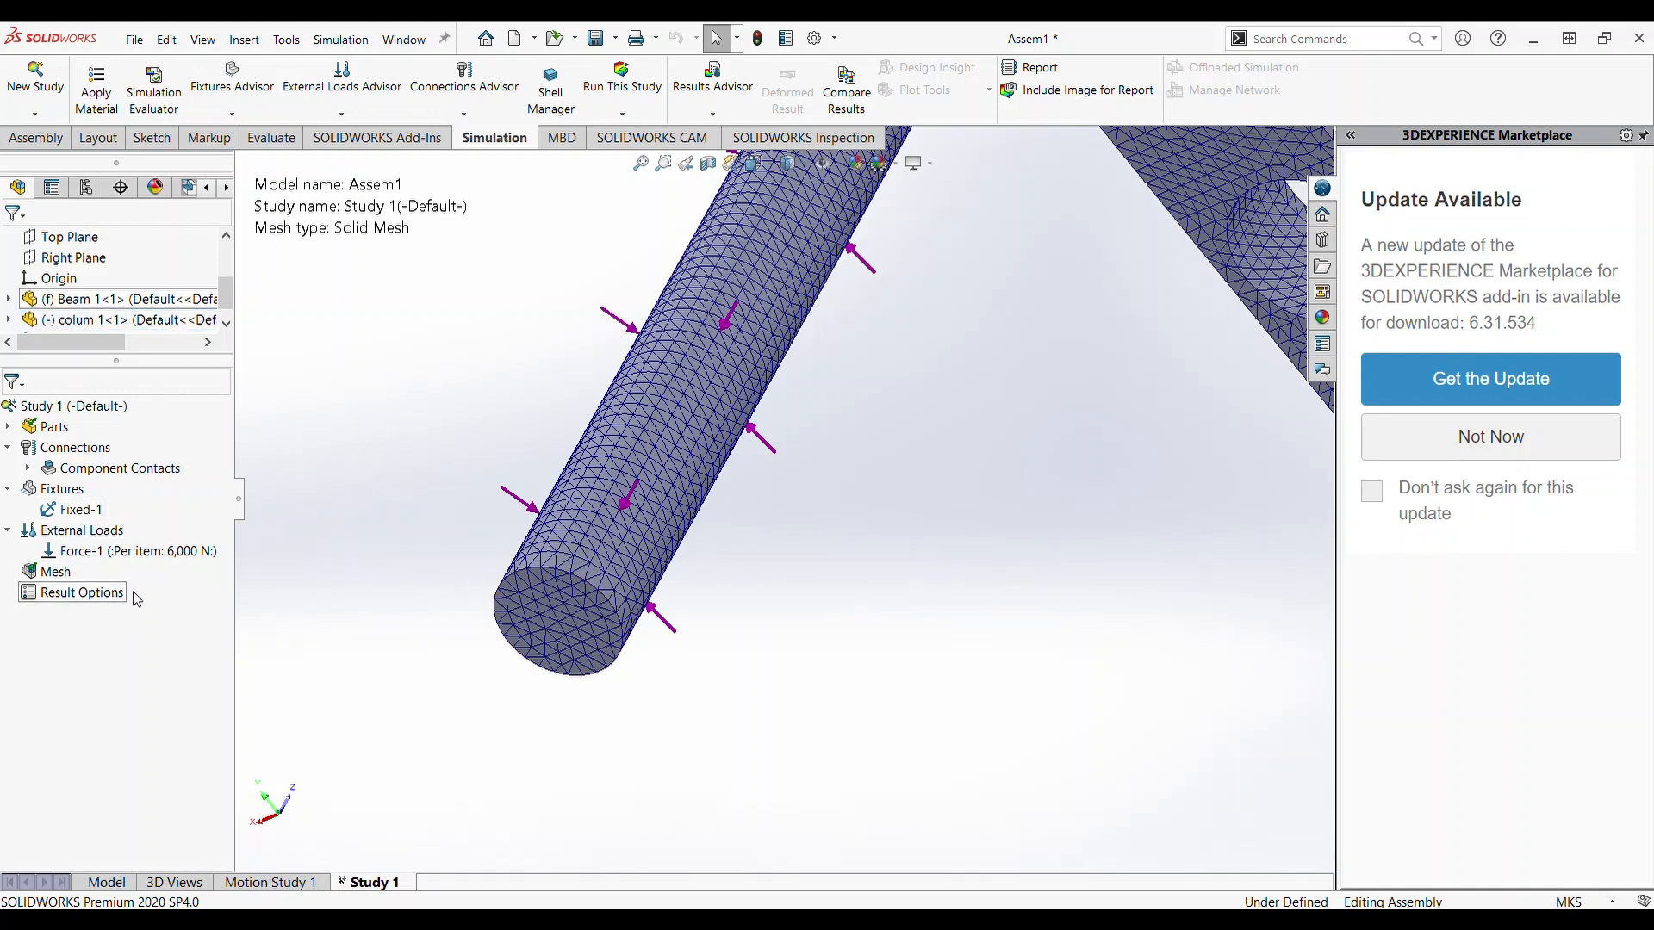
{"action": "scroll", "coordinate": [629, 624], "scroll_direction": "up", "scroll_amount": 2}
{"action": "scroll", "coordinate": [633, 629], "scroll_direction": "up", "scroll_amount": 3}
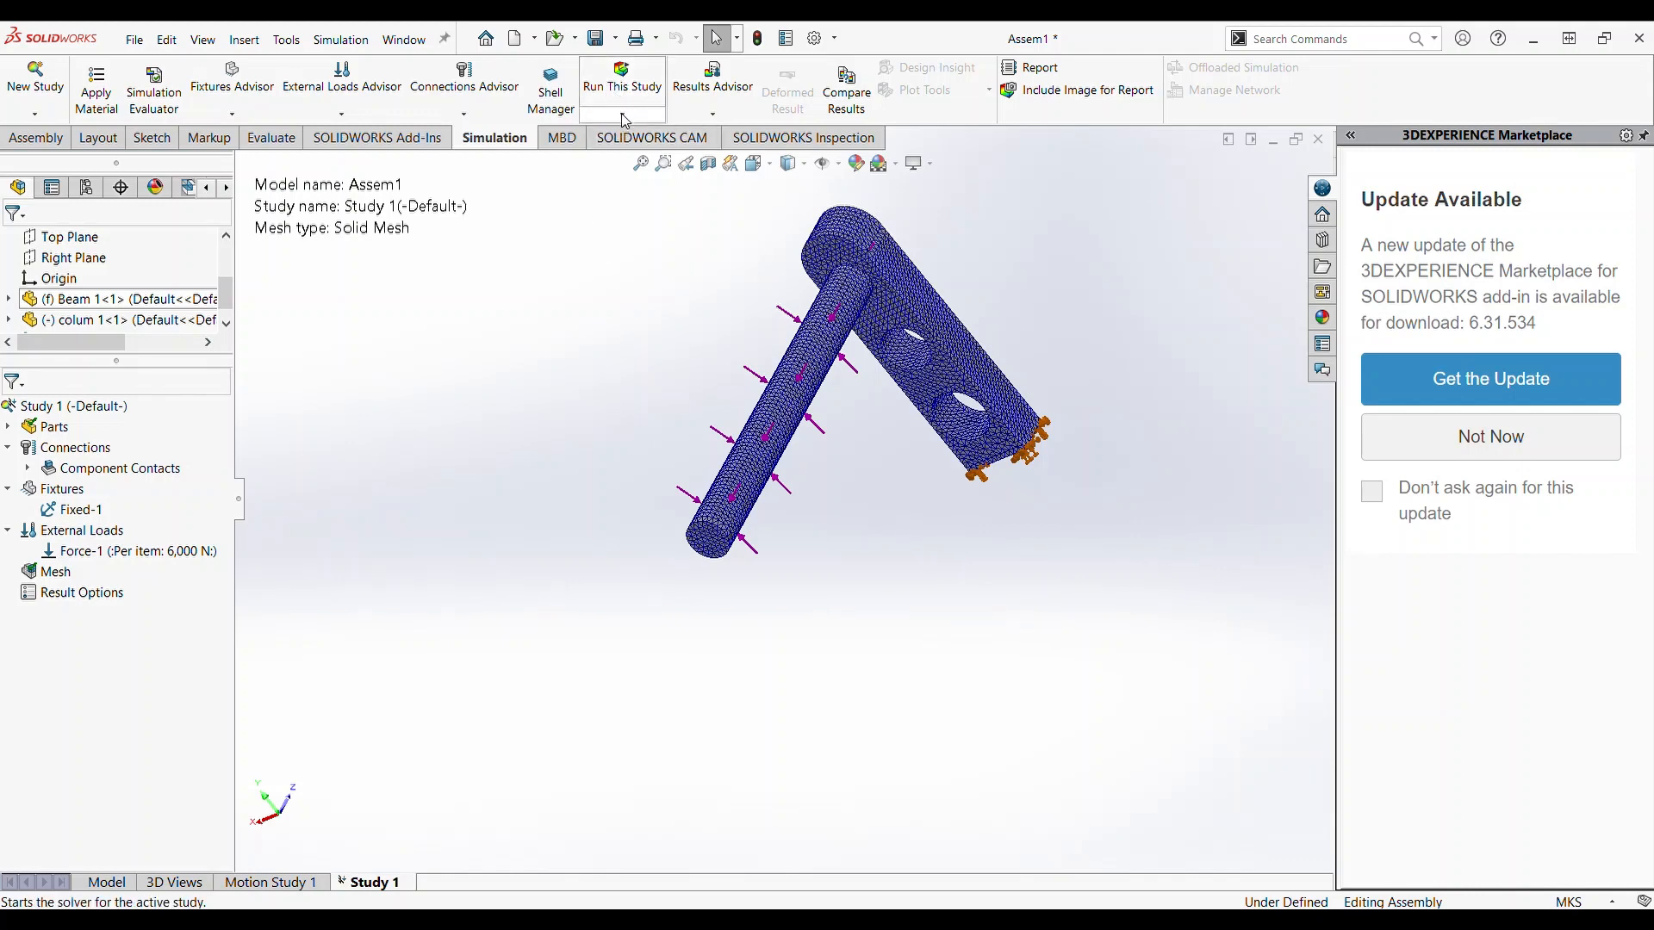
{"action": "left_click", "coordinate": [56, 577]}
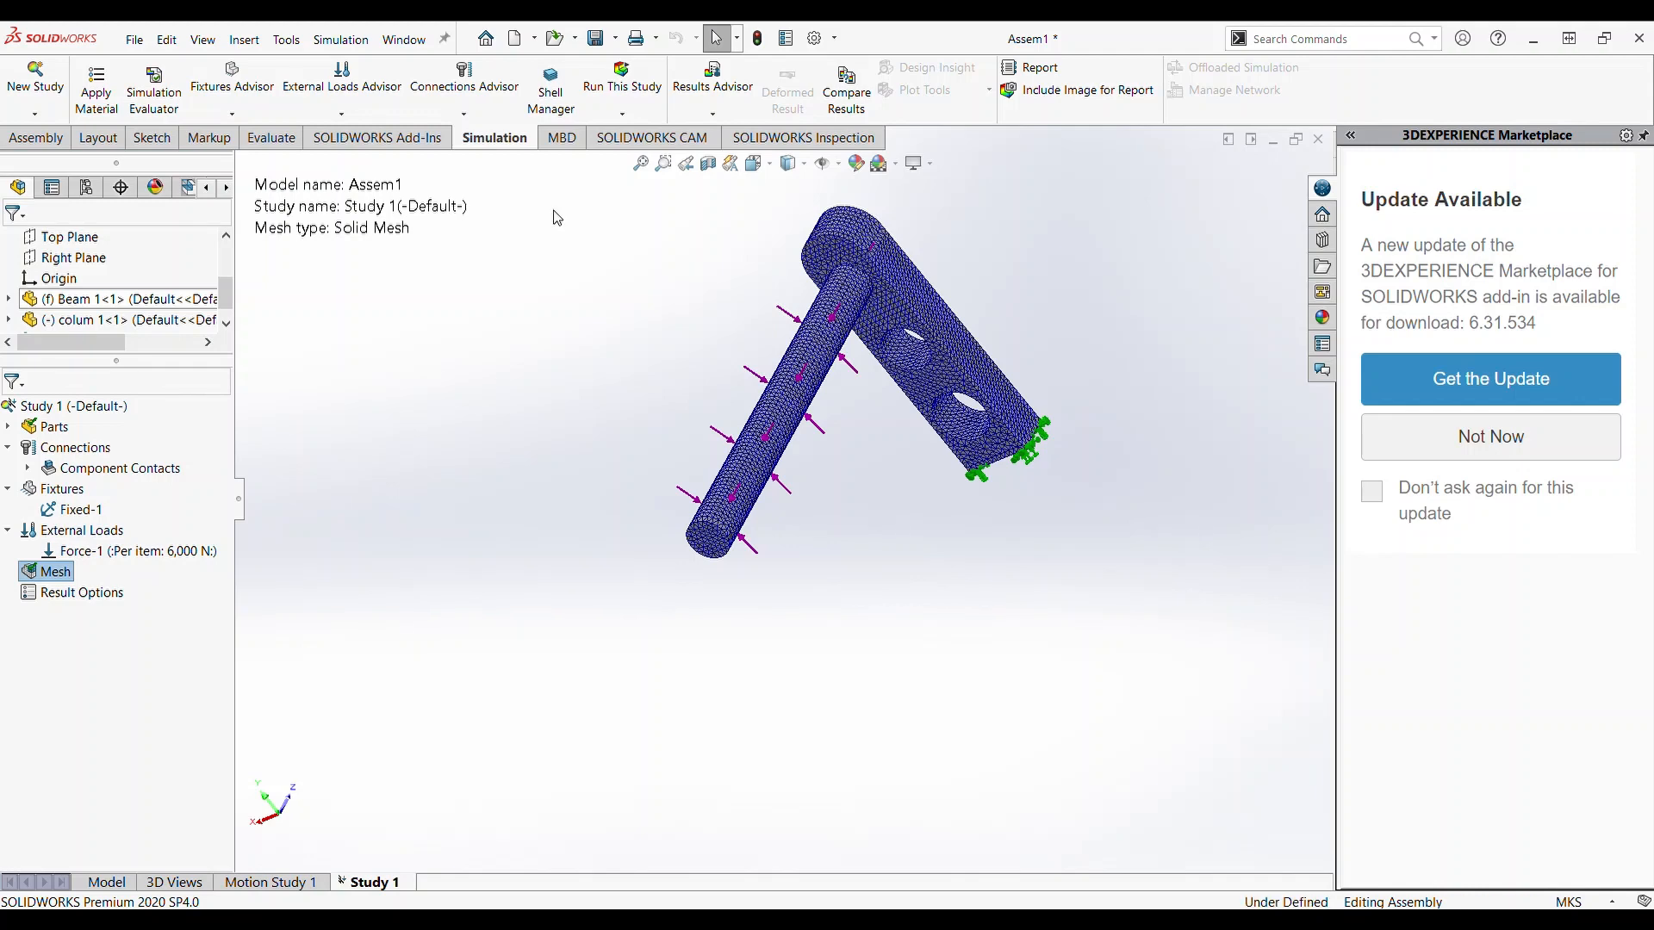
{"action": "left_click", "coordinate": [631, 86]}
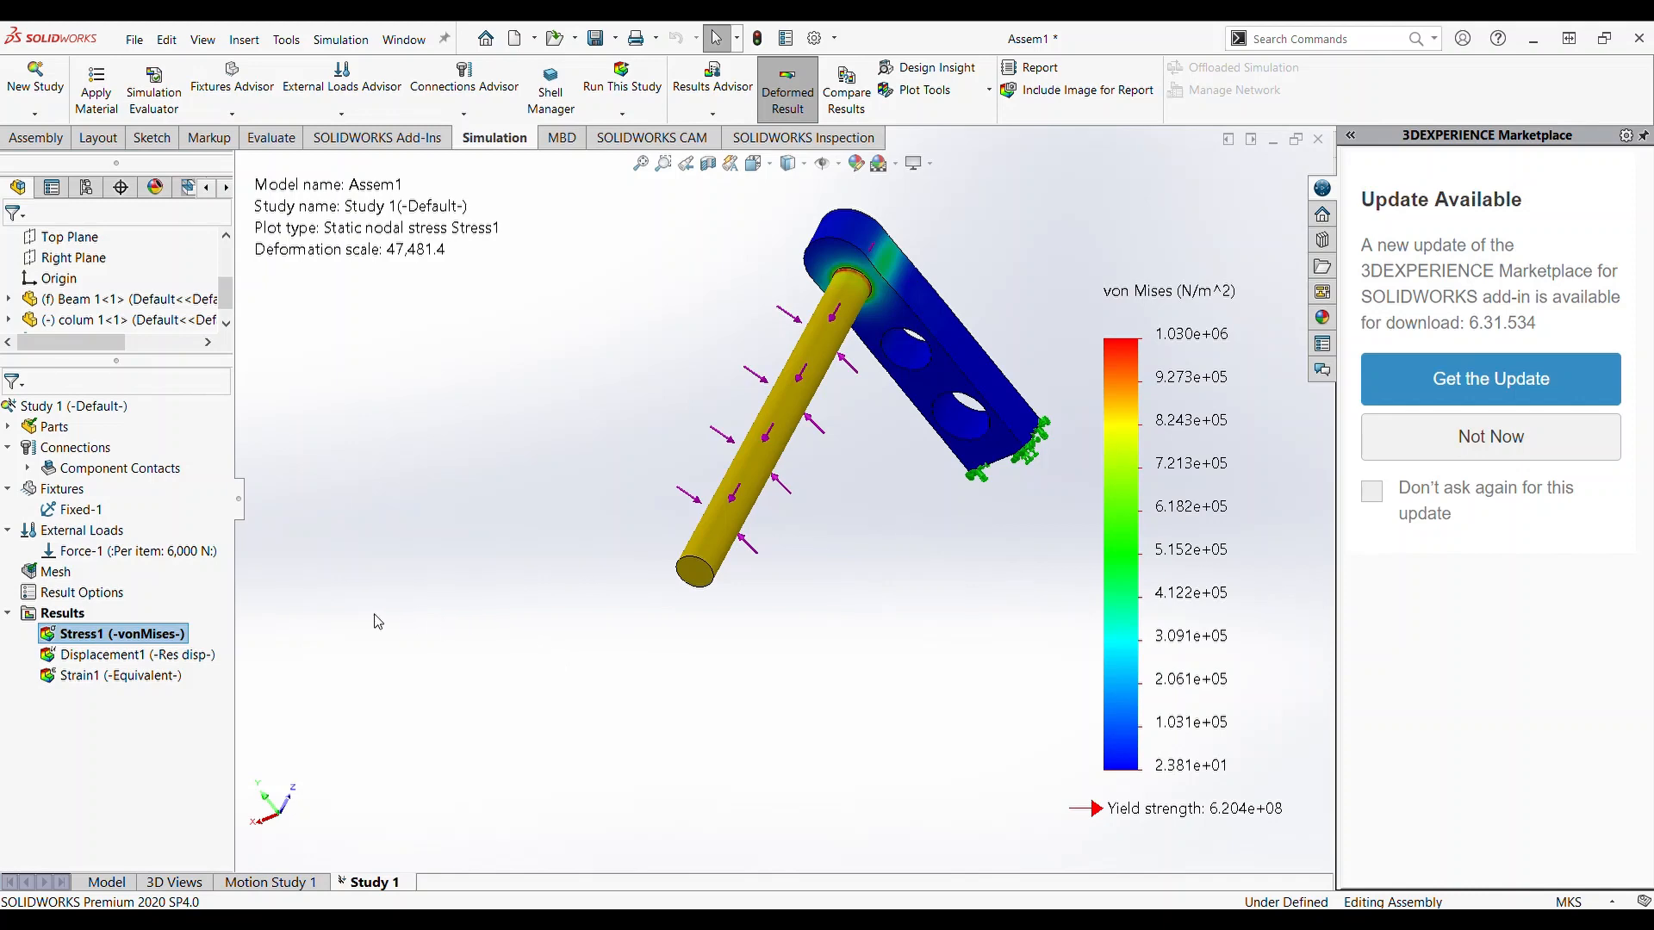
- Animate the von Mises stress plot at speed 21 and examine the deformation from the side
{"action": "middle_click_drag", "start_coordinate": [482, 620], "coordinate": [667, 517]}
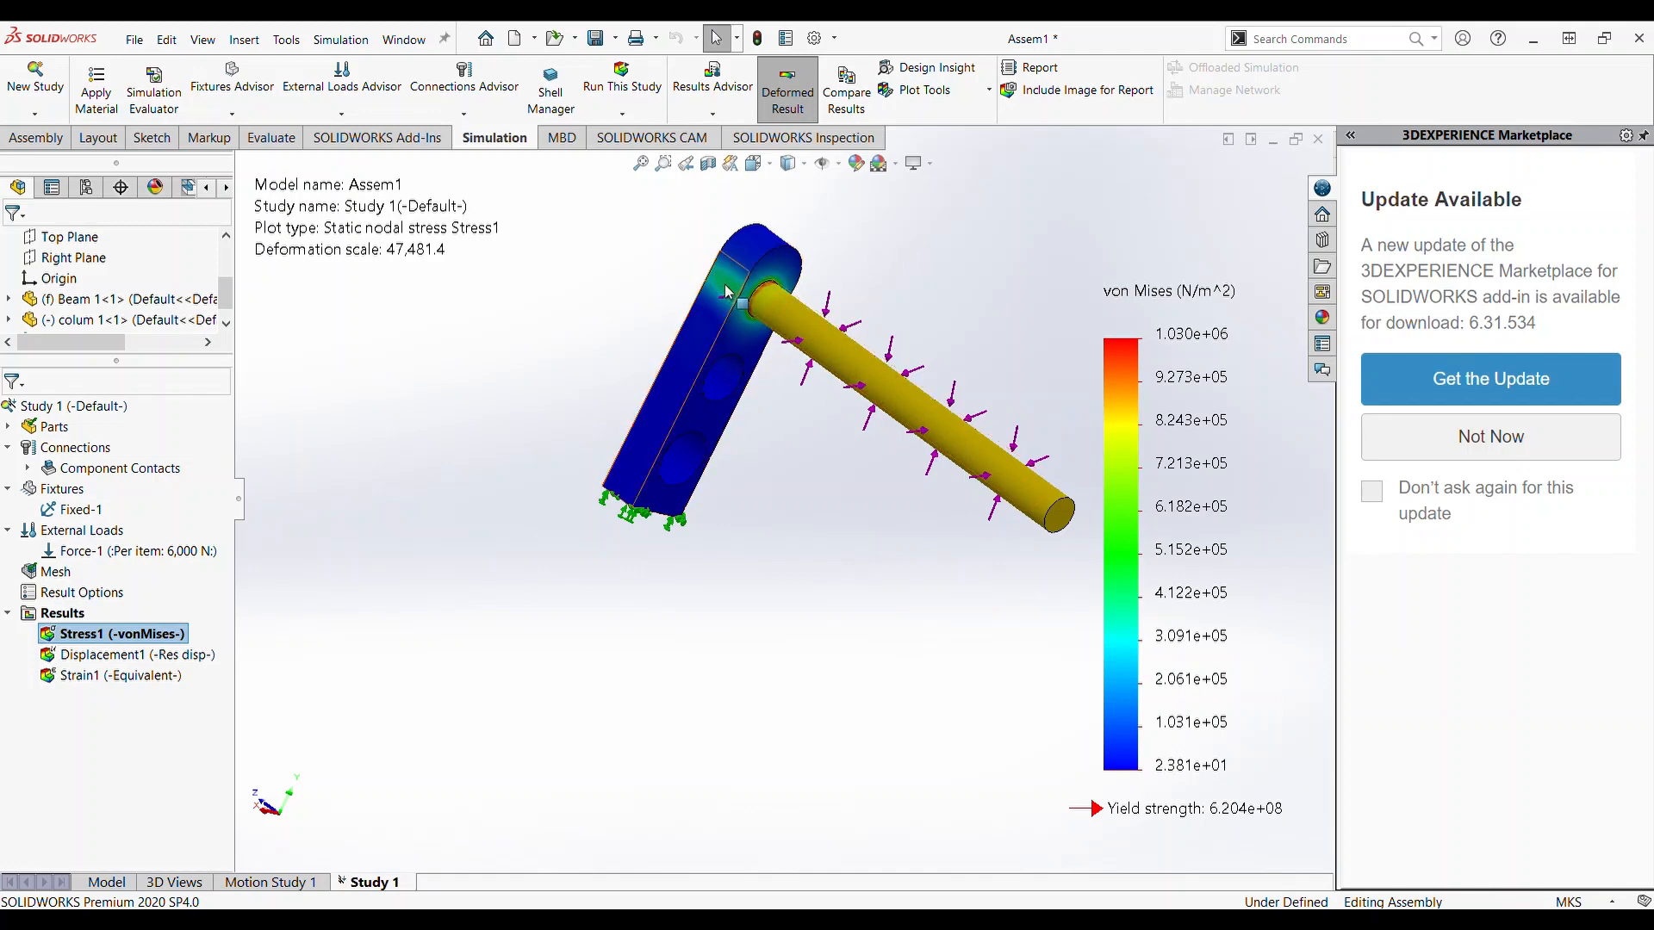
{"action": "scroll", "coordinate": [728, 292], "scroll_direction": "down", "scroll_amount": 3}
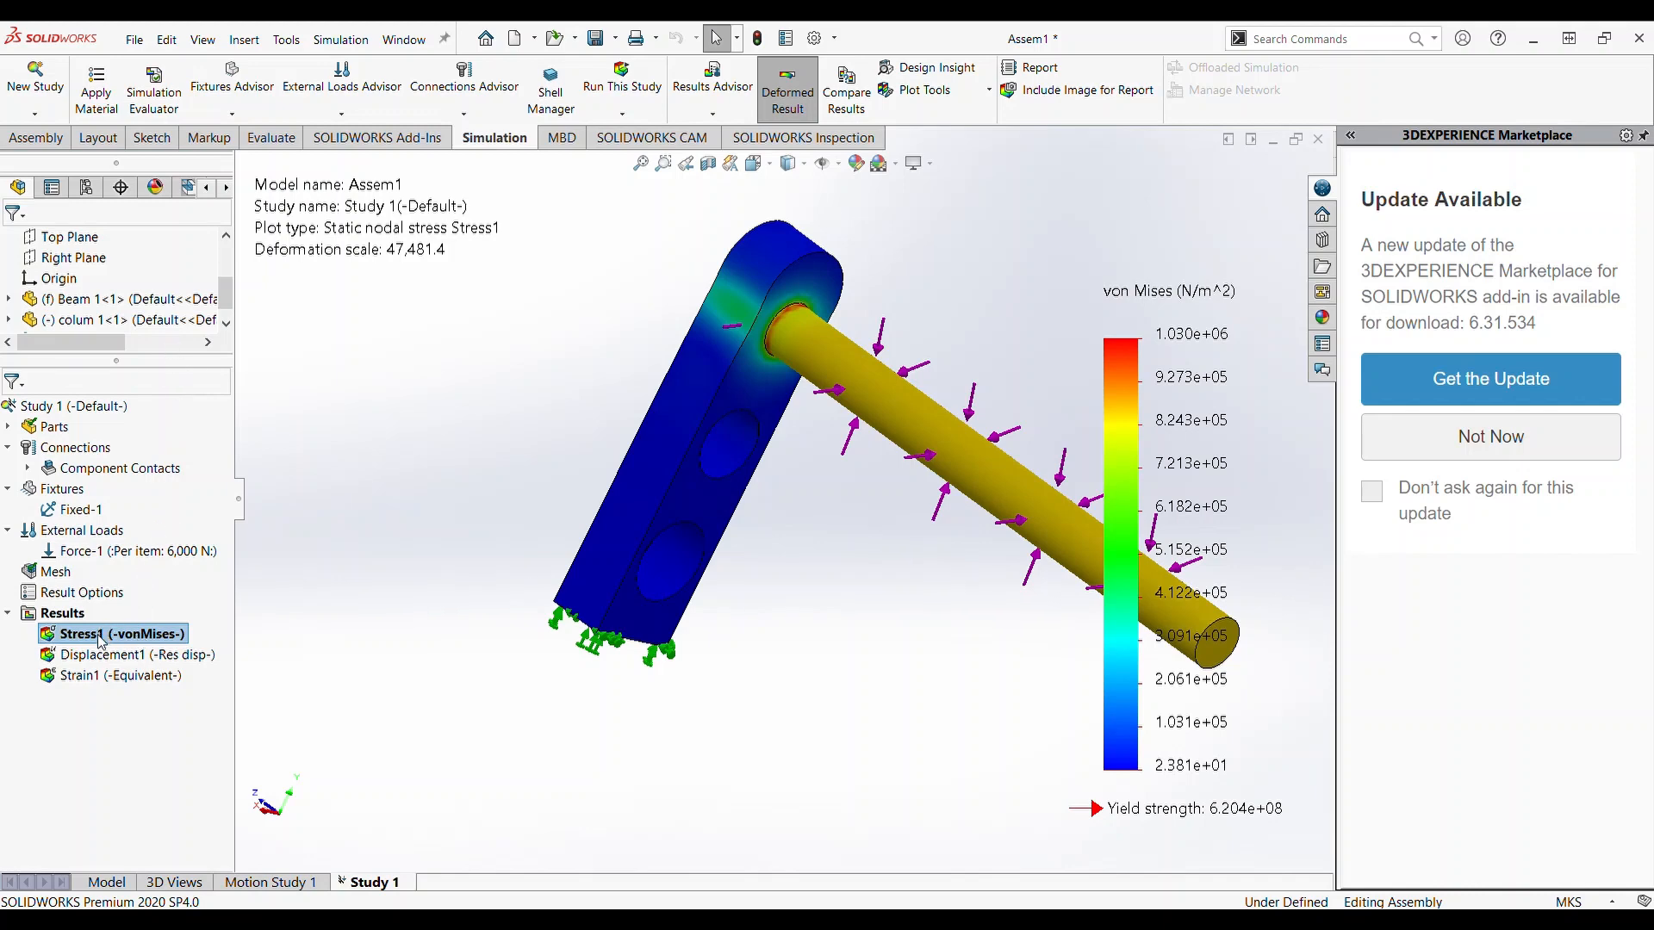
{"action": "left_click", "coordinate": [152, 341]}
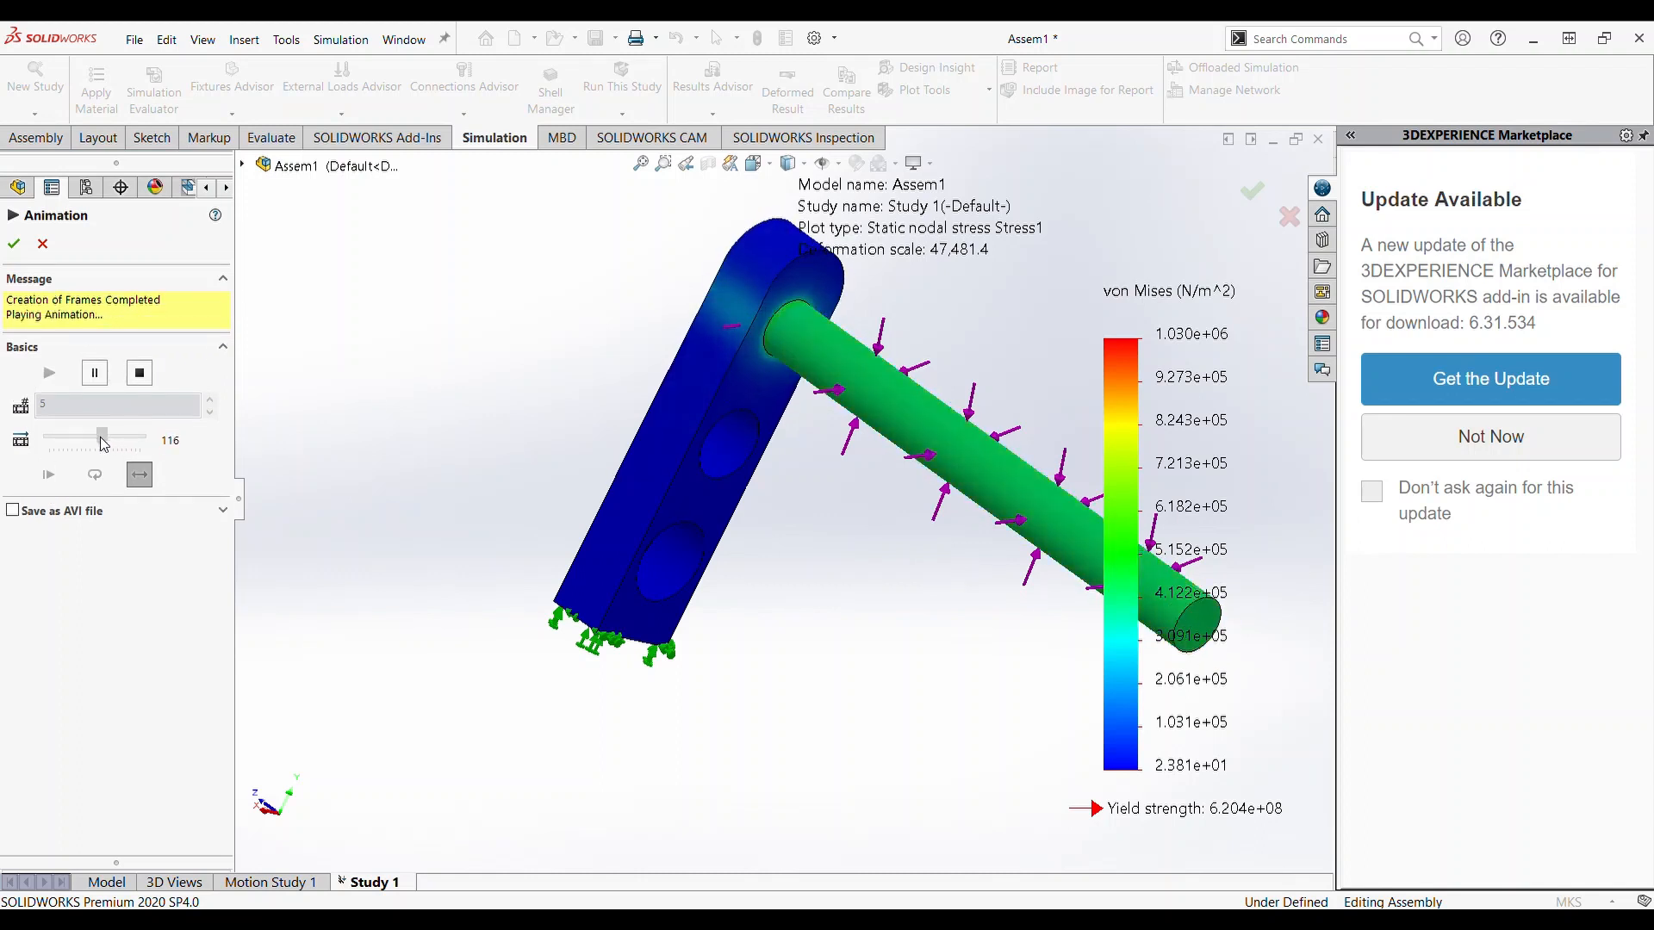
{"action": "left_click_drag", "start_coordinate": [119, 441], "coordinate": [58, 443]}
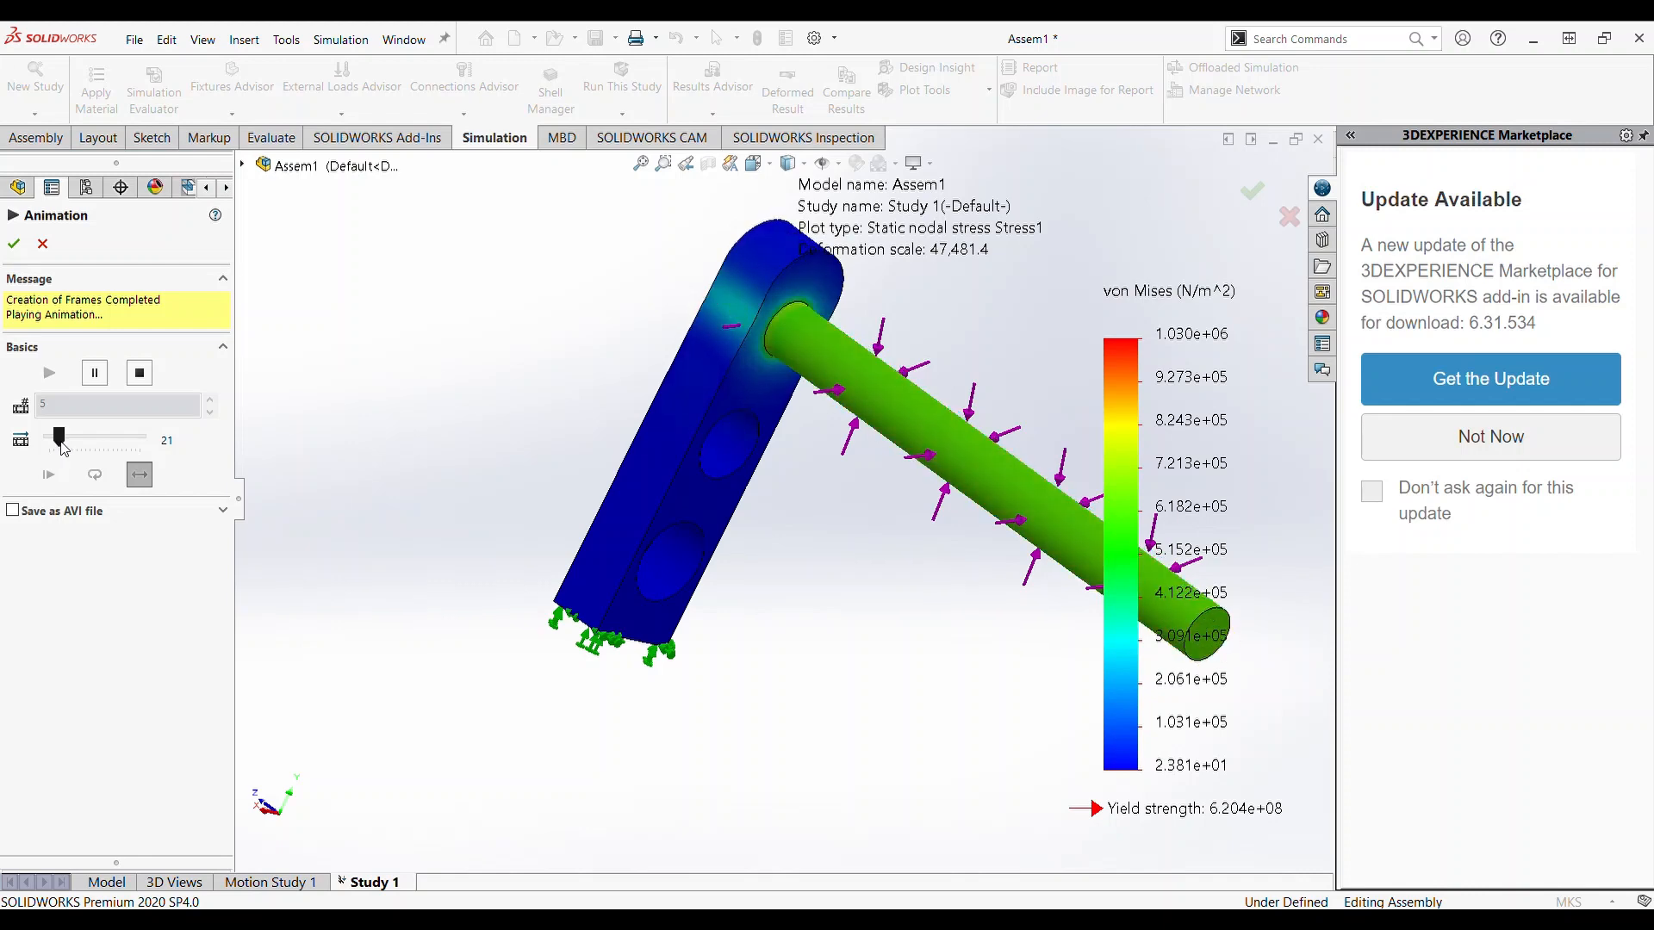
{"action": "middle_click_drag", "start_coordinate": [353, 491], "coordinate": [200, 397]}
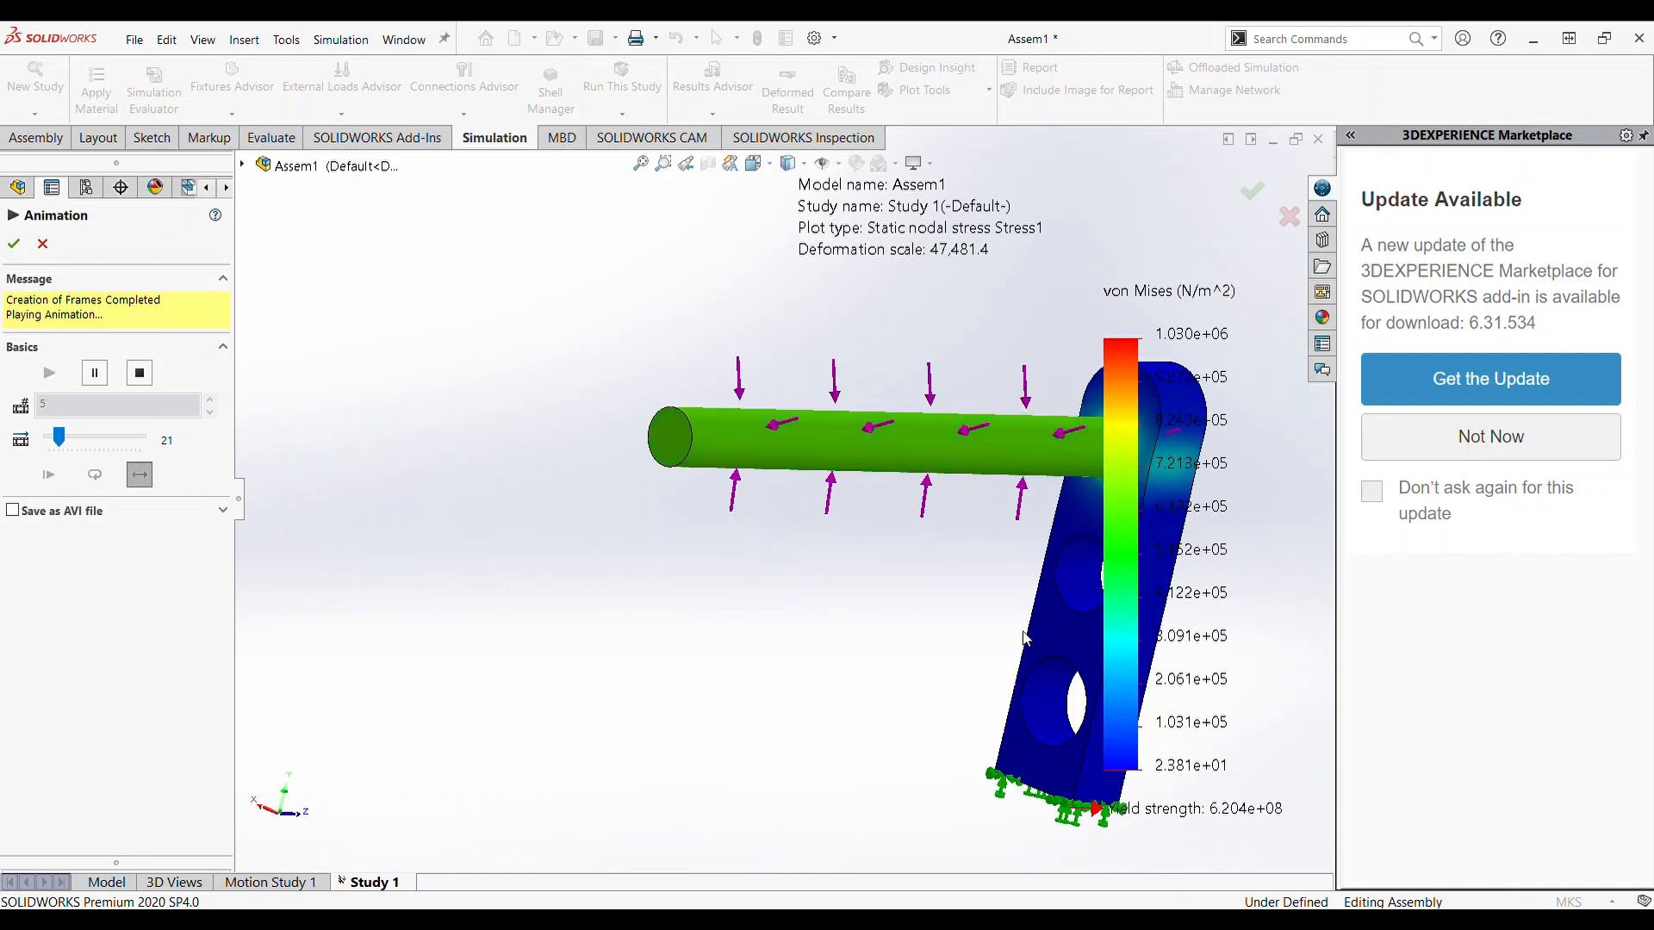
{"action": "middle_click_drag", "start_coordinate": [1045, 627], "coordinate": [968, 605]}
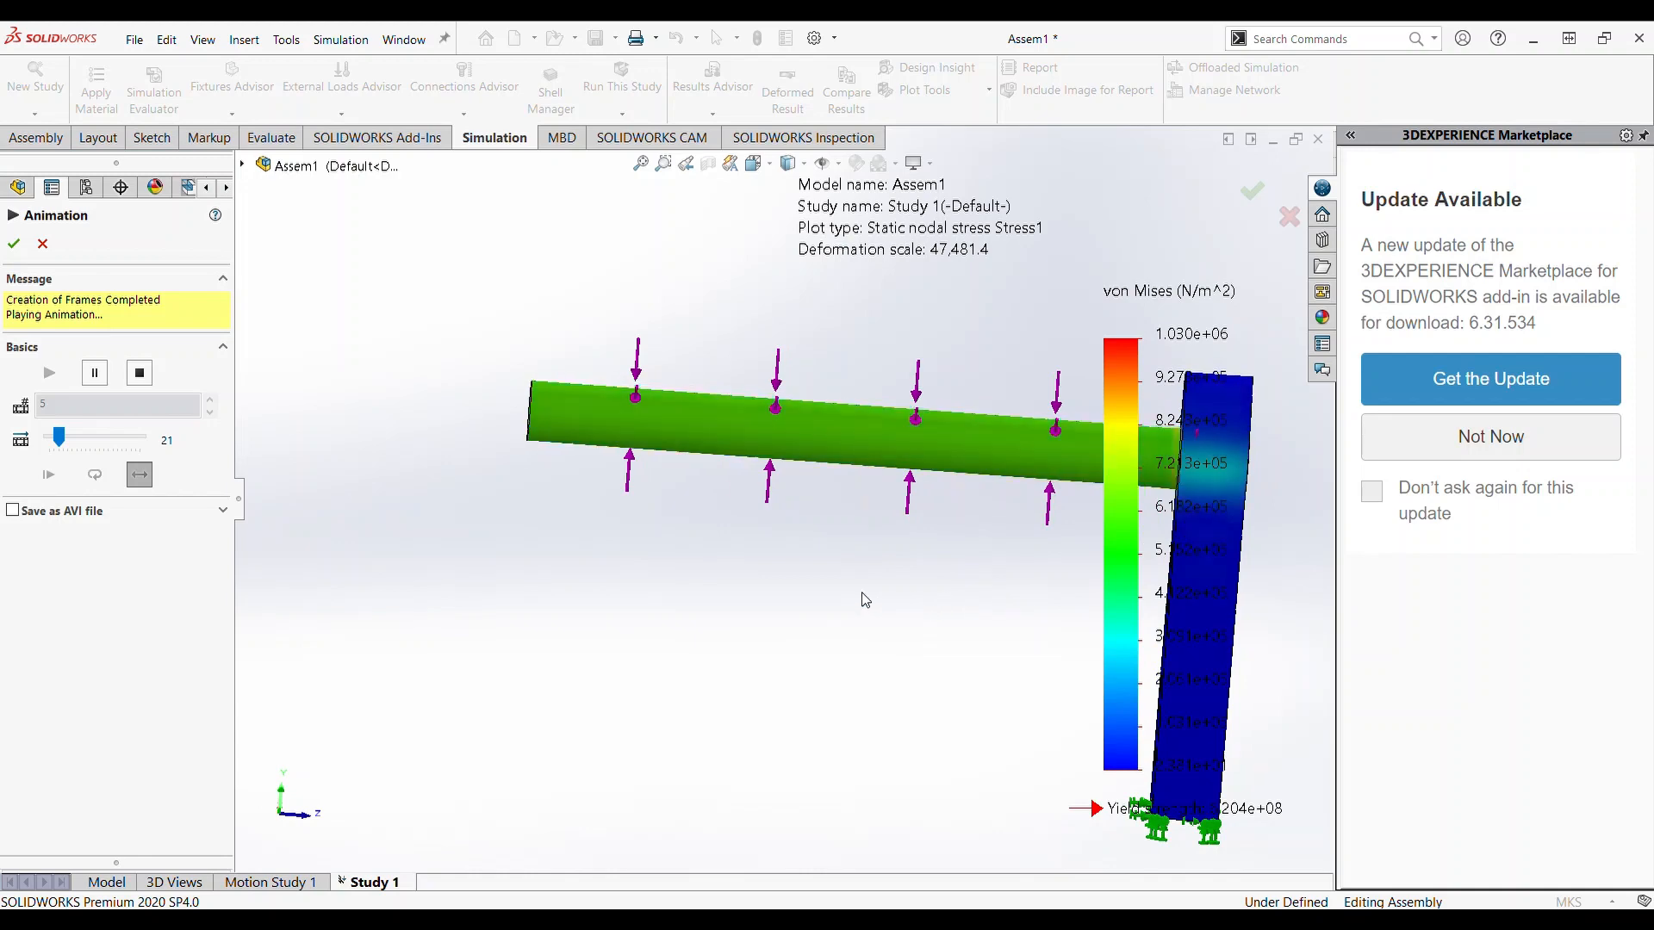
{"action": "scroll", "coordinate": [1238, 556], "scroll_direction": "up", "scroll_amount": 5}
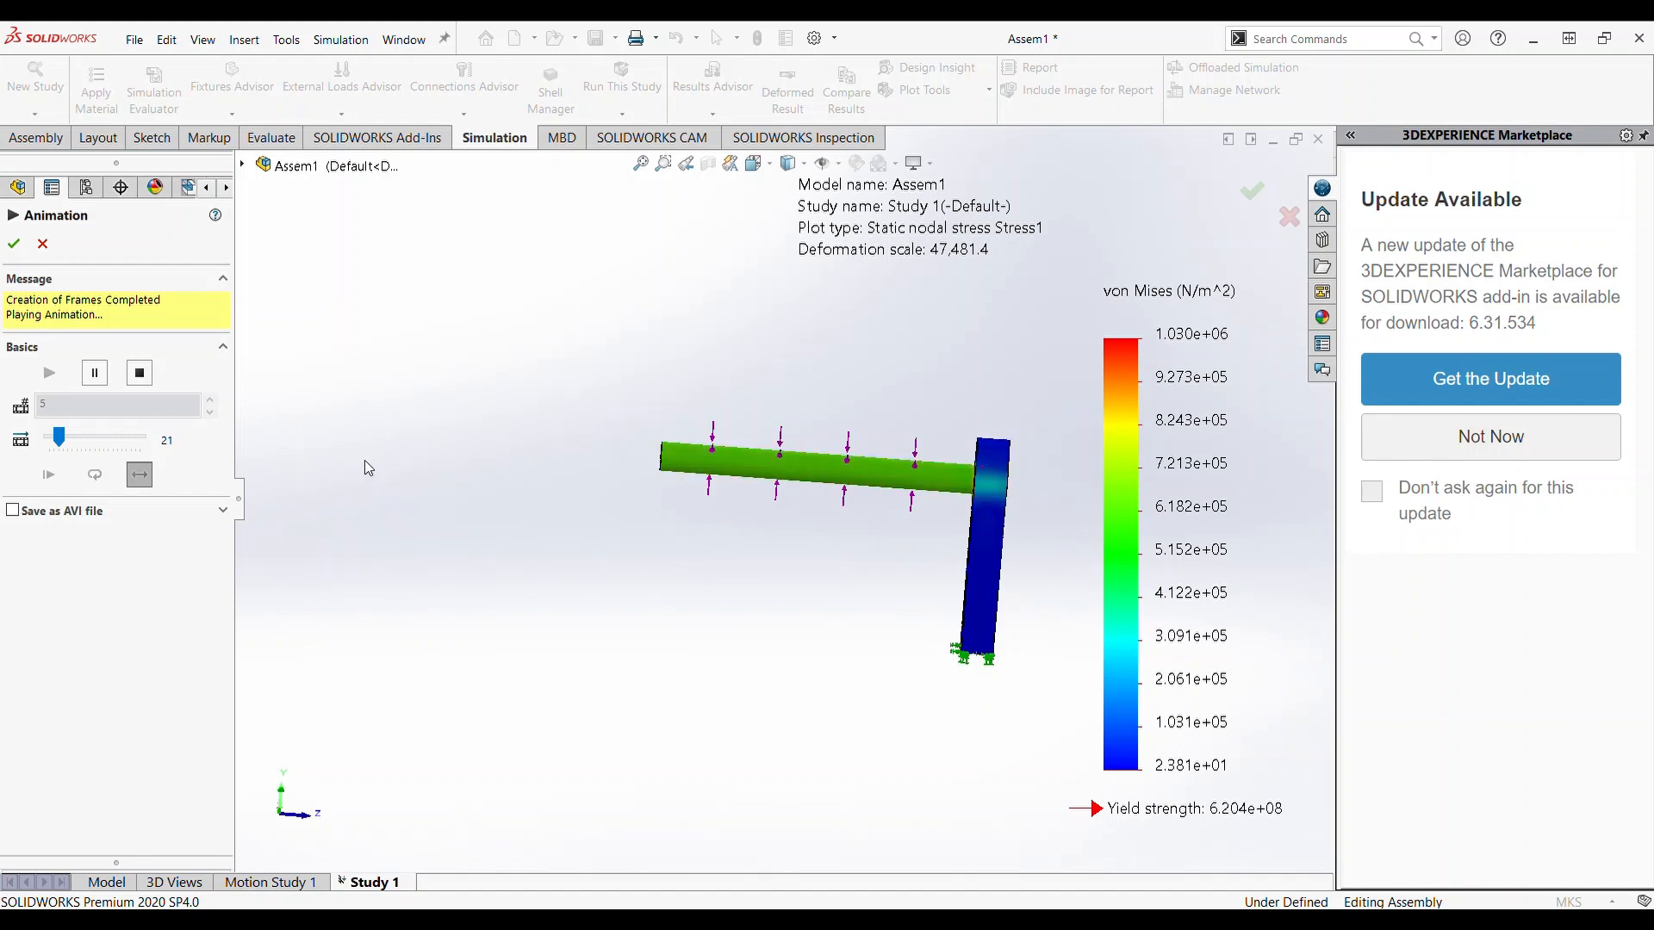
{"action": "left_click", "coordinate": [13, 246]}
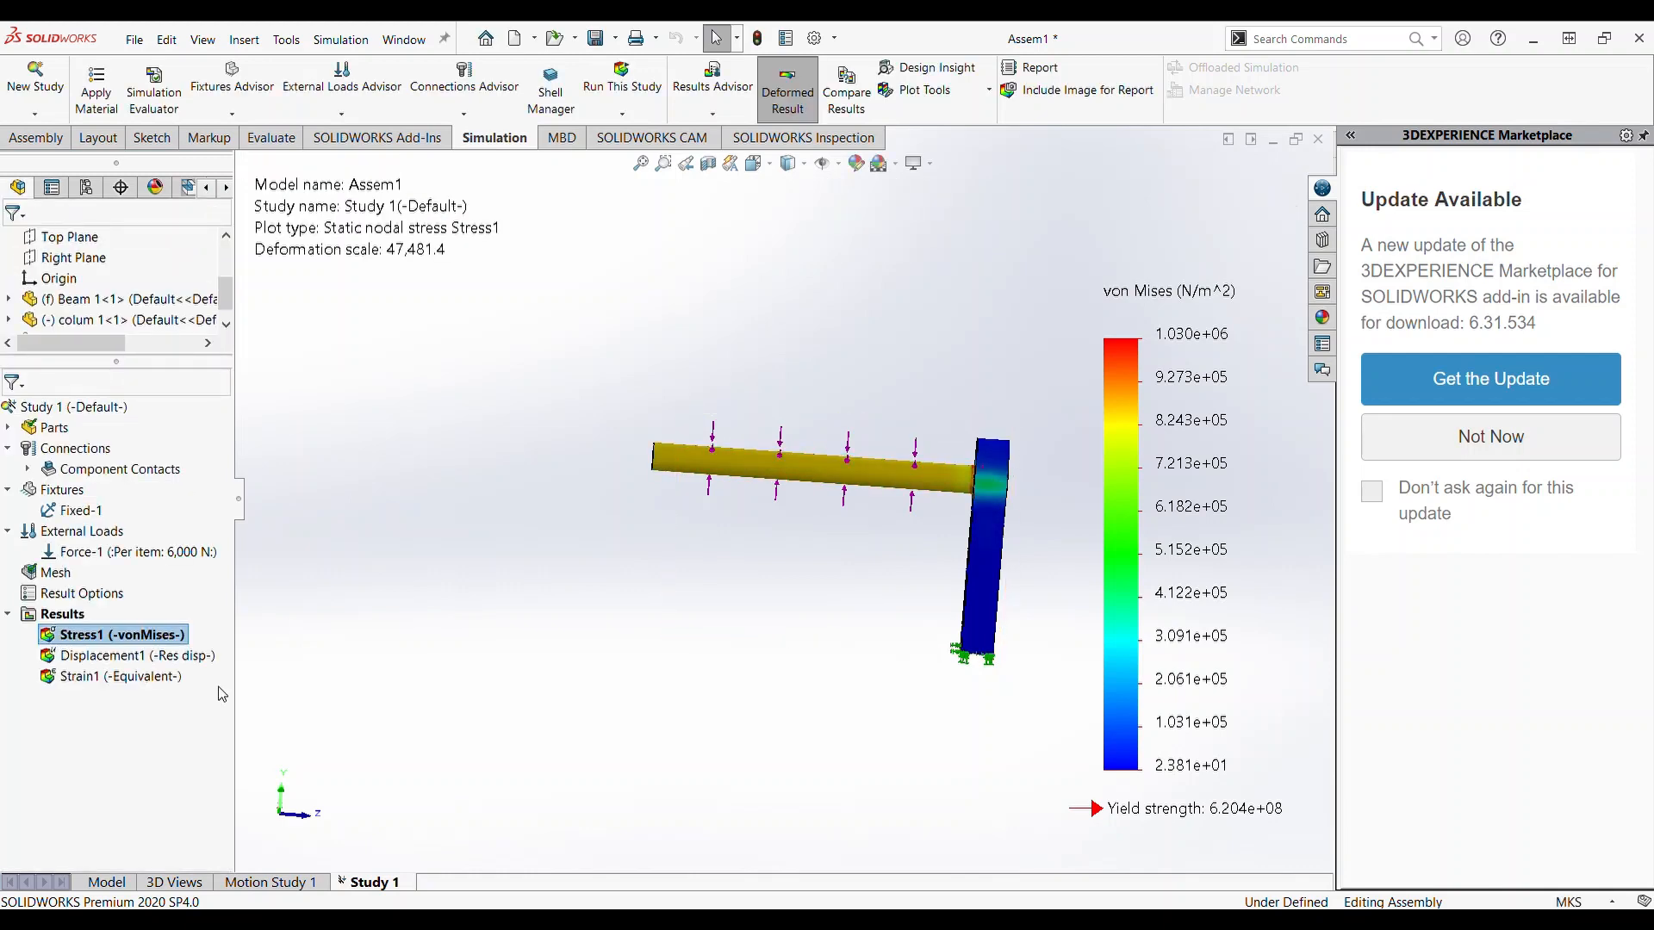
- Display and animate the resultant displacement plot and the equivalent strain plot, one after the other
{"action": "left_click", "coordinate": [97, 665]}
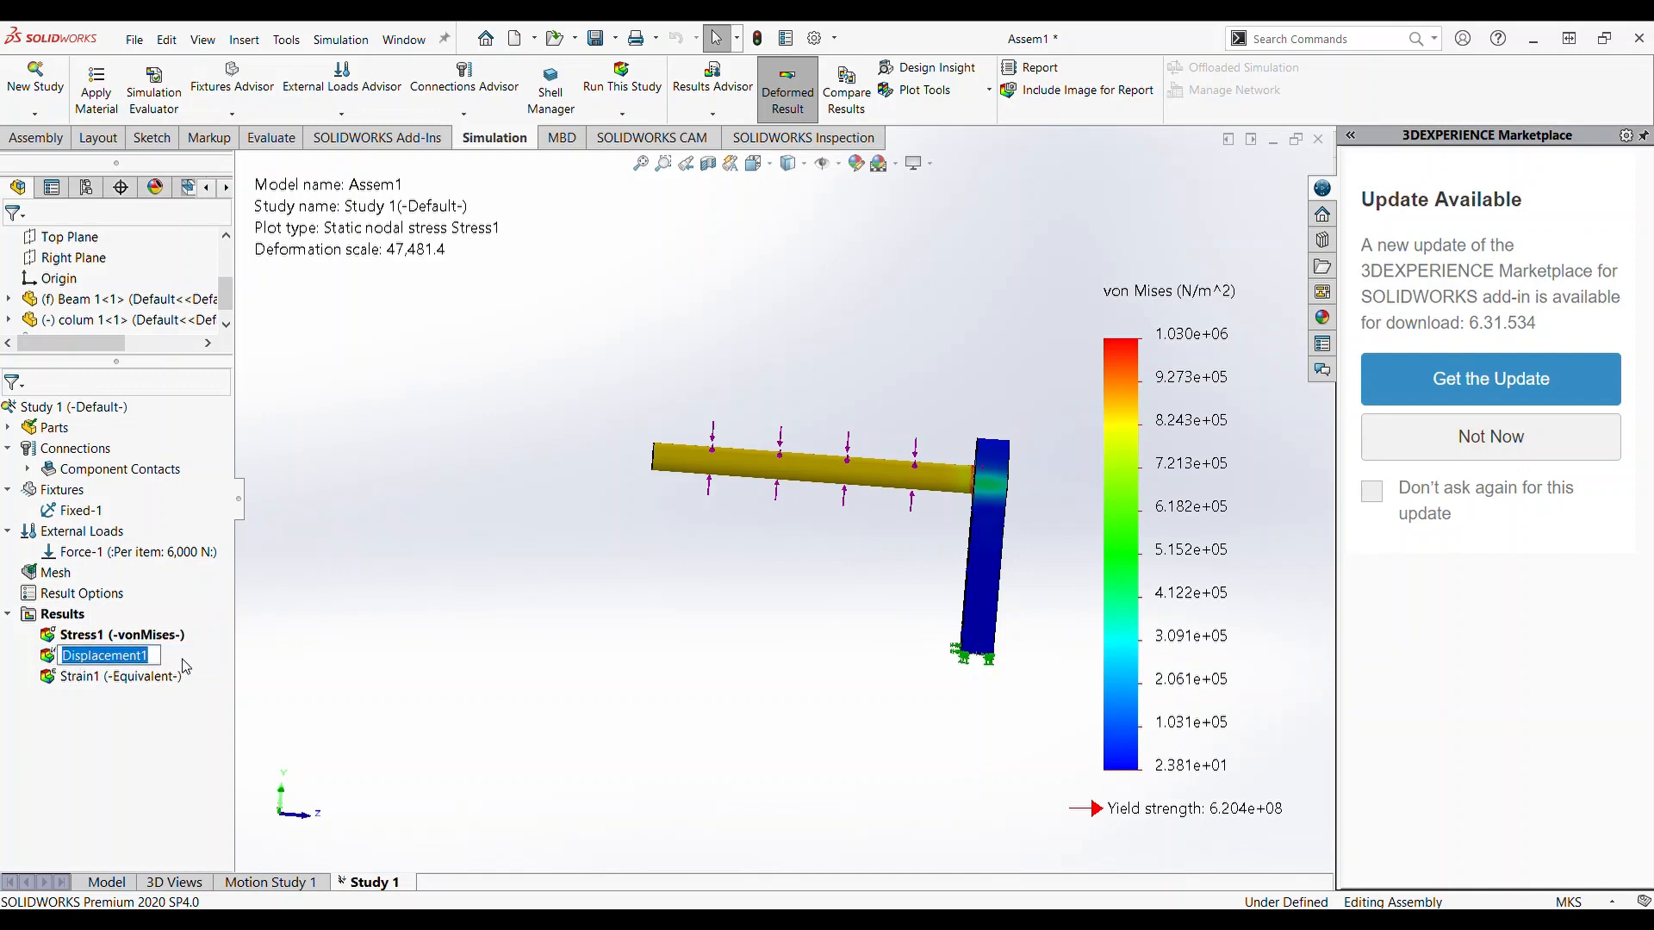
{"action": "left_click", "coordinate": [125, 659]}
{"action": "left_click", "coordinate": [47, 660]}
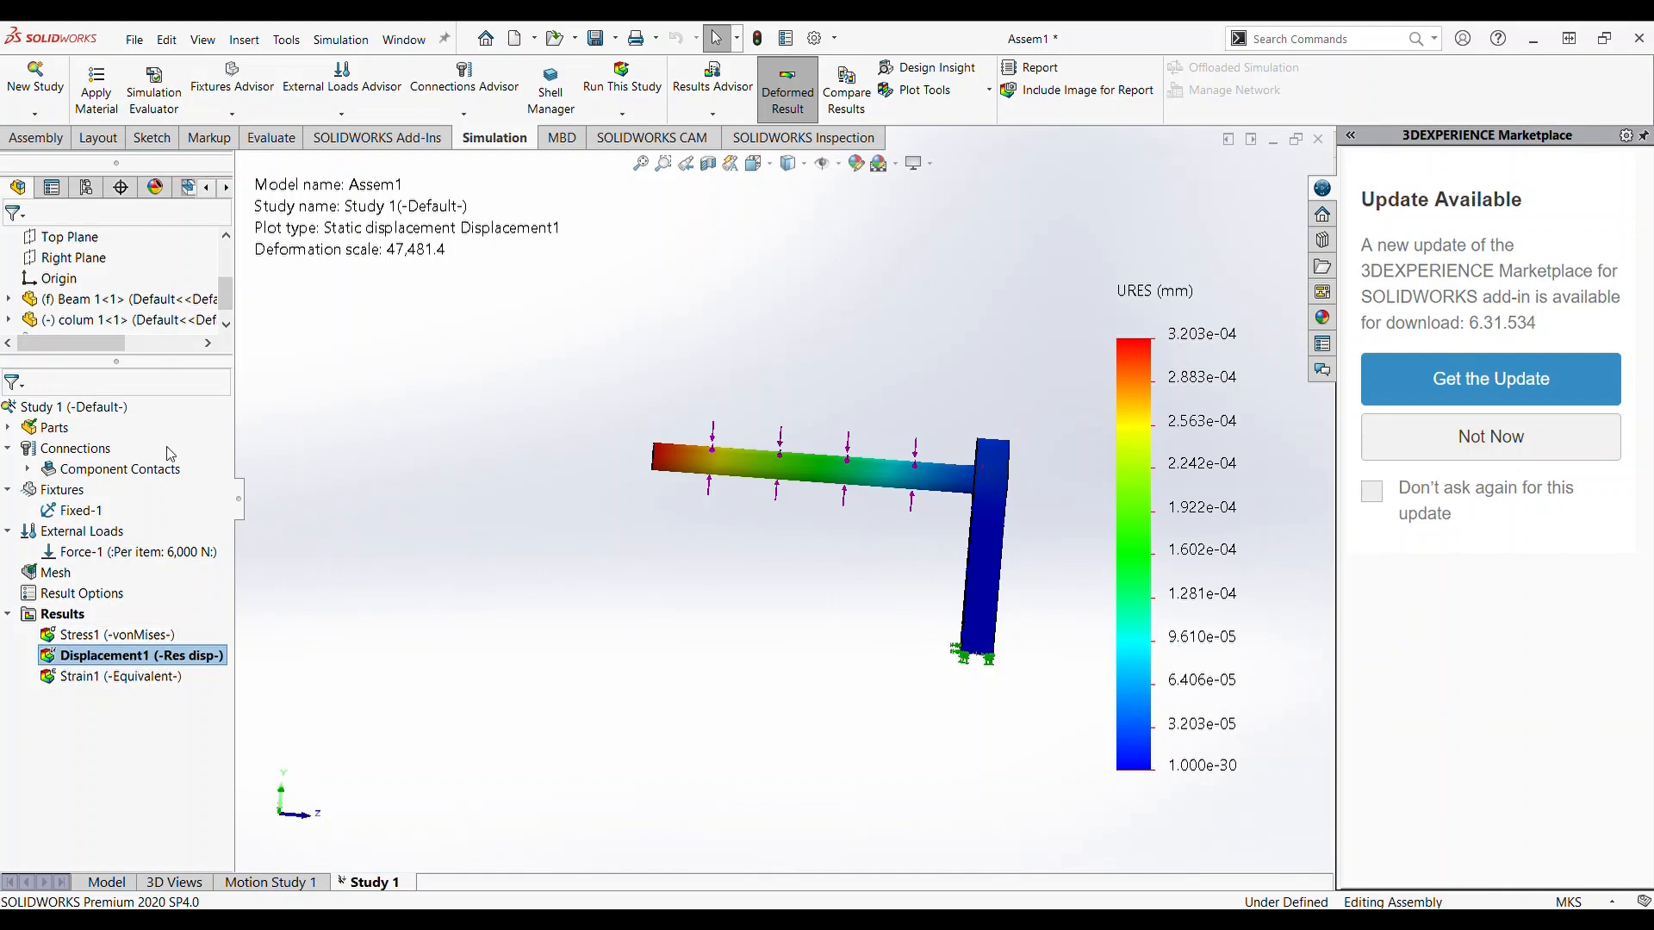
{"action": "left_click", "coordinate": [191, 369]}
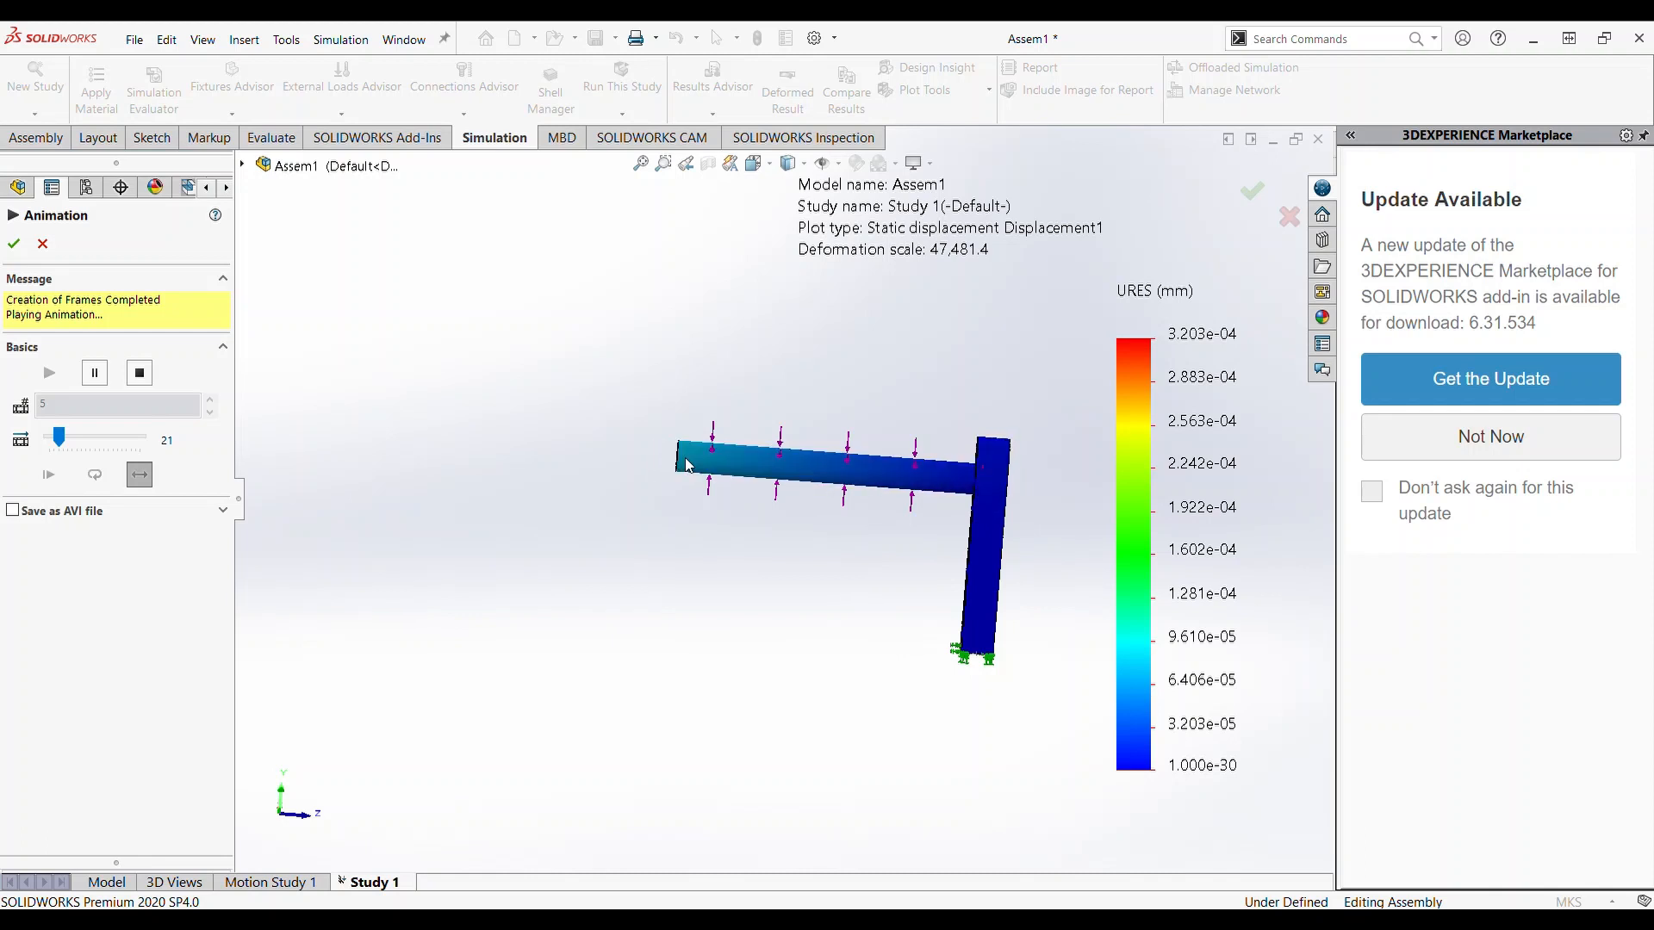
{"action": "left_click", "coordinate": [13, 247]}
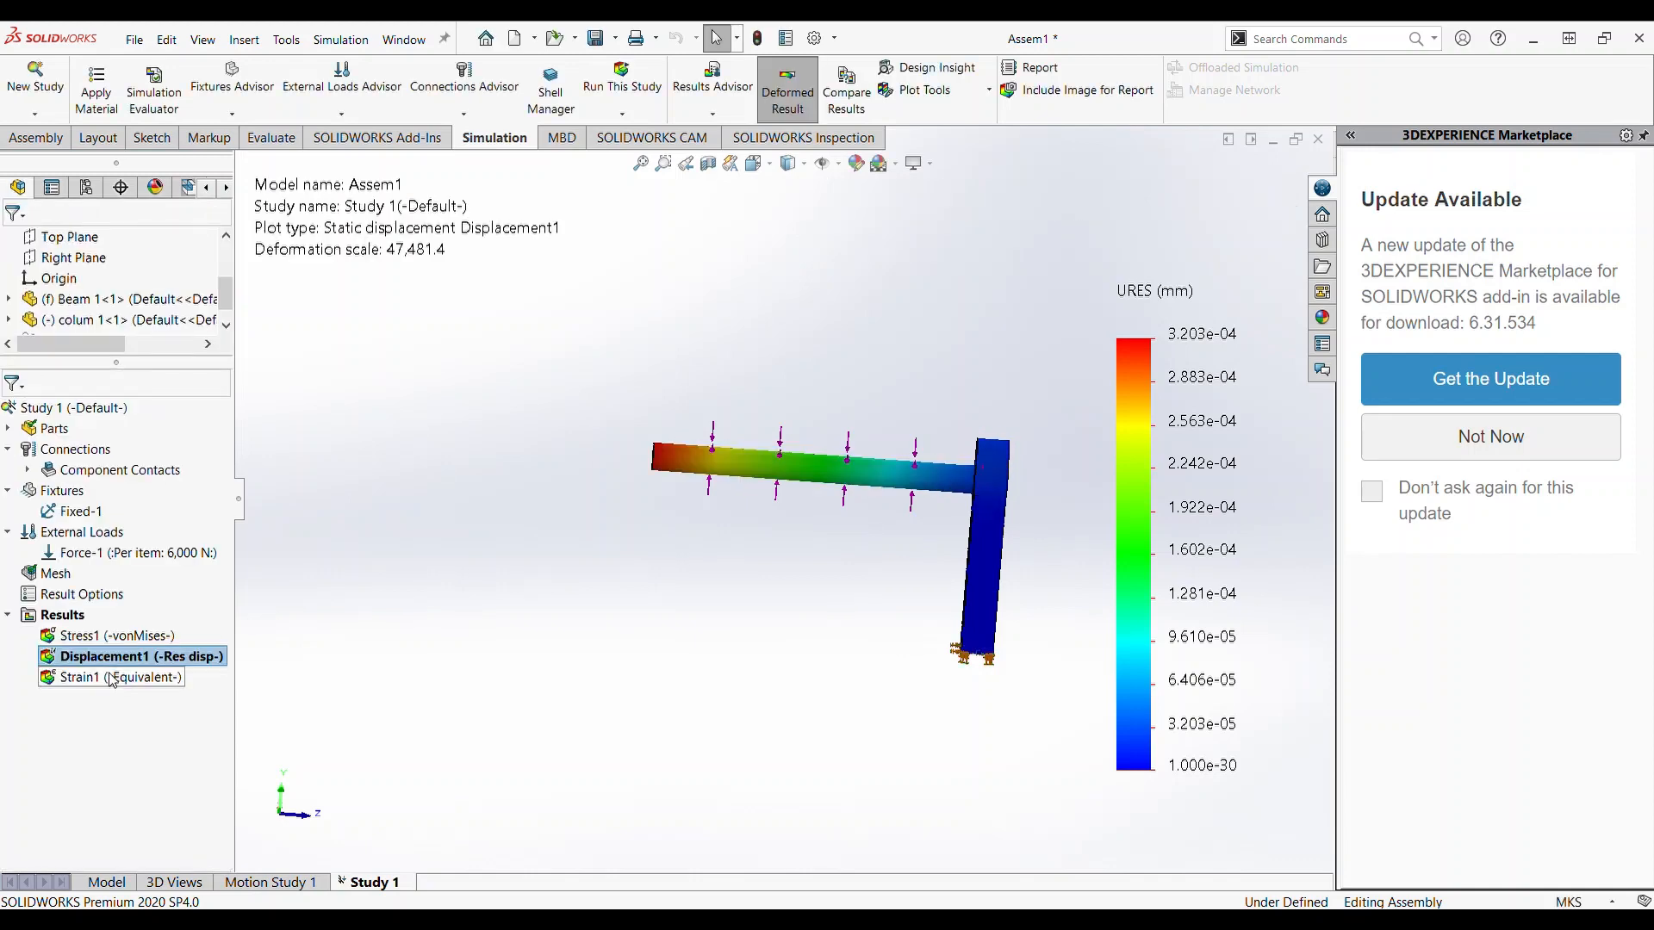
{"action": "left_click", "coordinate": [101, 681]}
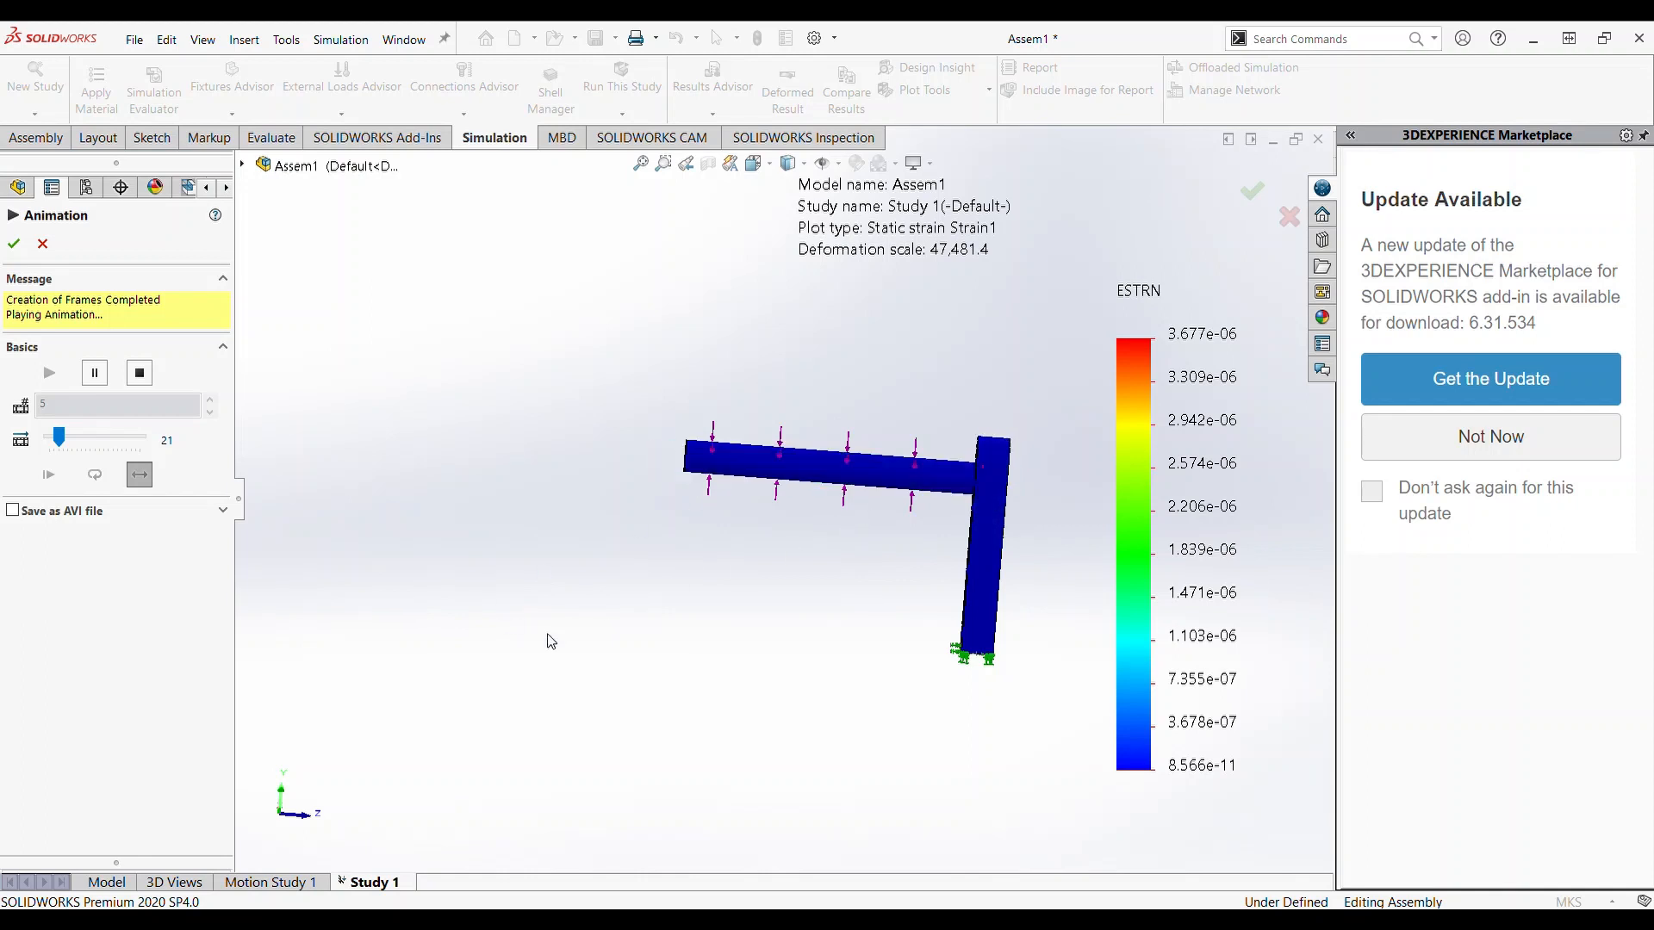
{"action": "left_click", "coordinate": [21, 248]}
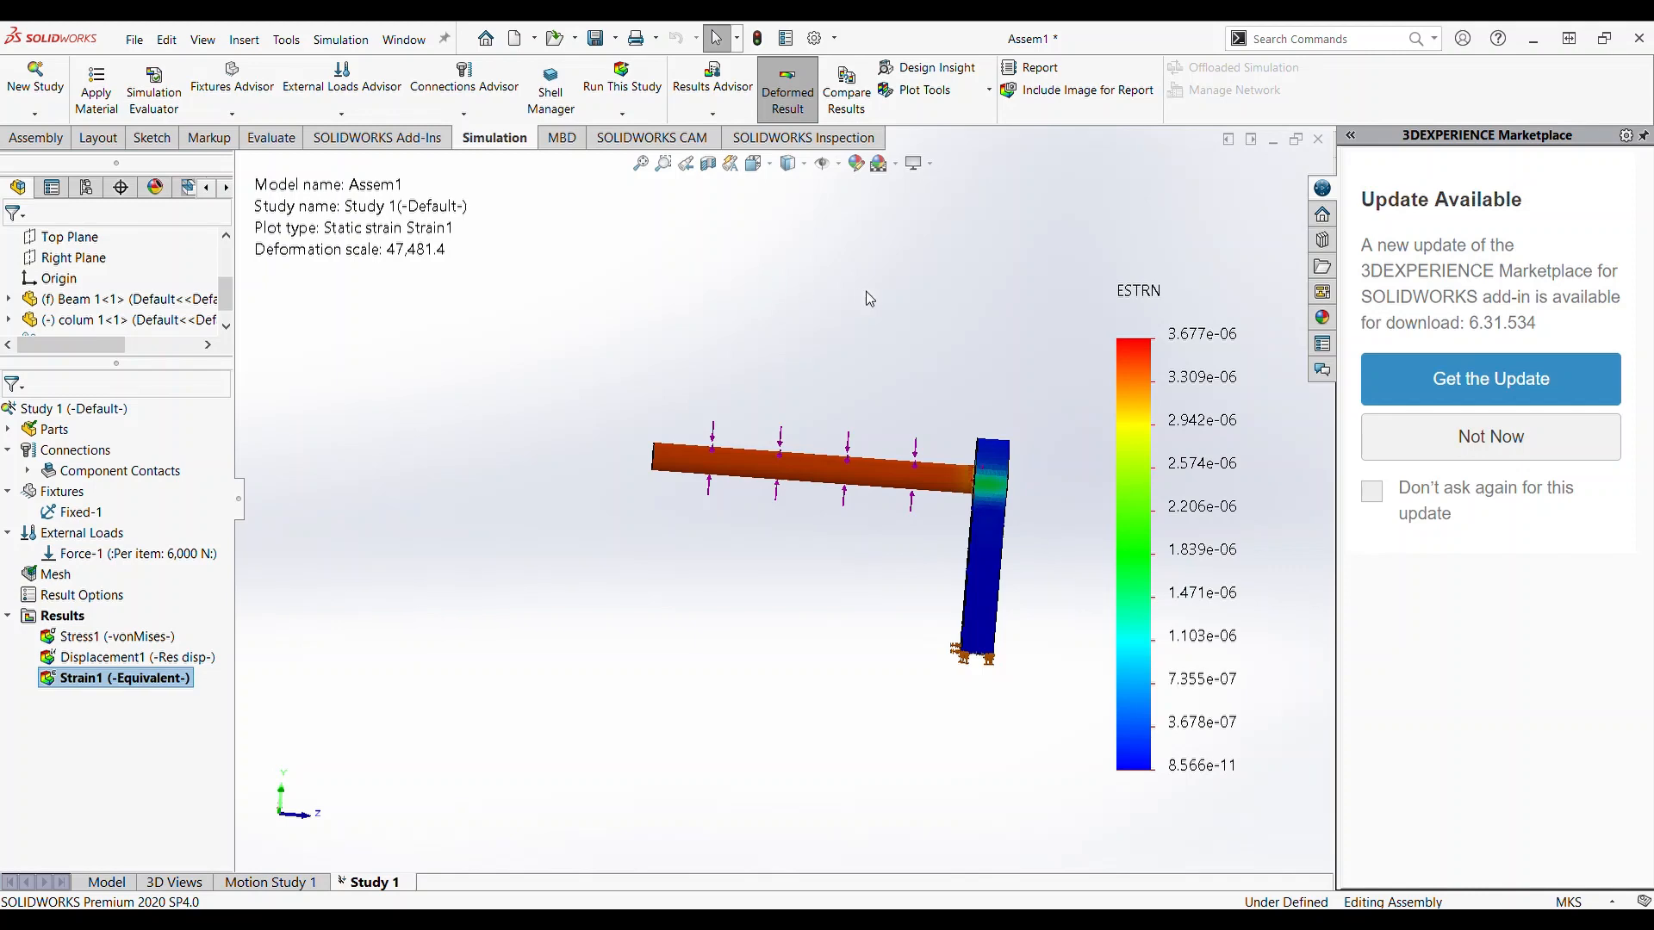
- Generate a report of the simulation study
{"action": "left_click", "coordinate": [1040, 69]}
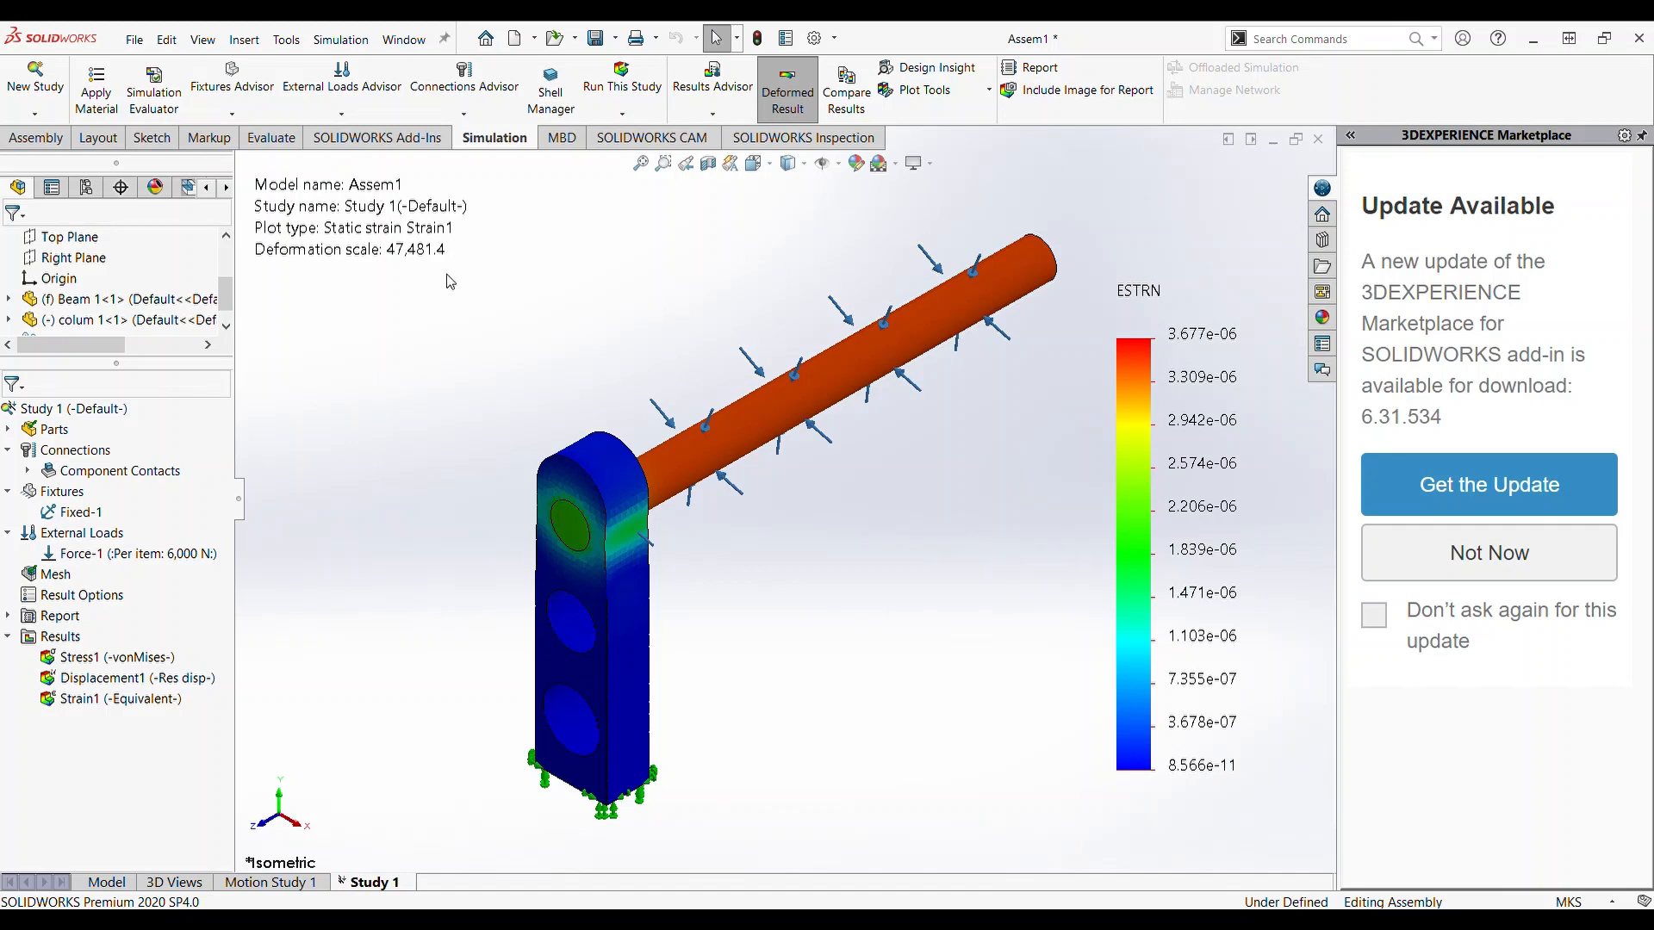
- Run a Costing estimation for the assembly's beam and column parts
{"action": "left_click", "coordinate": [274, 138]}
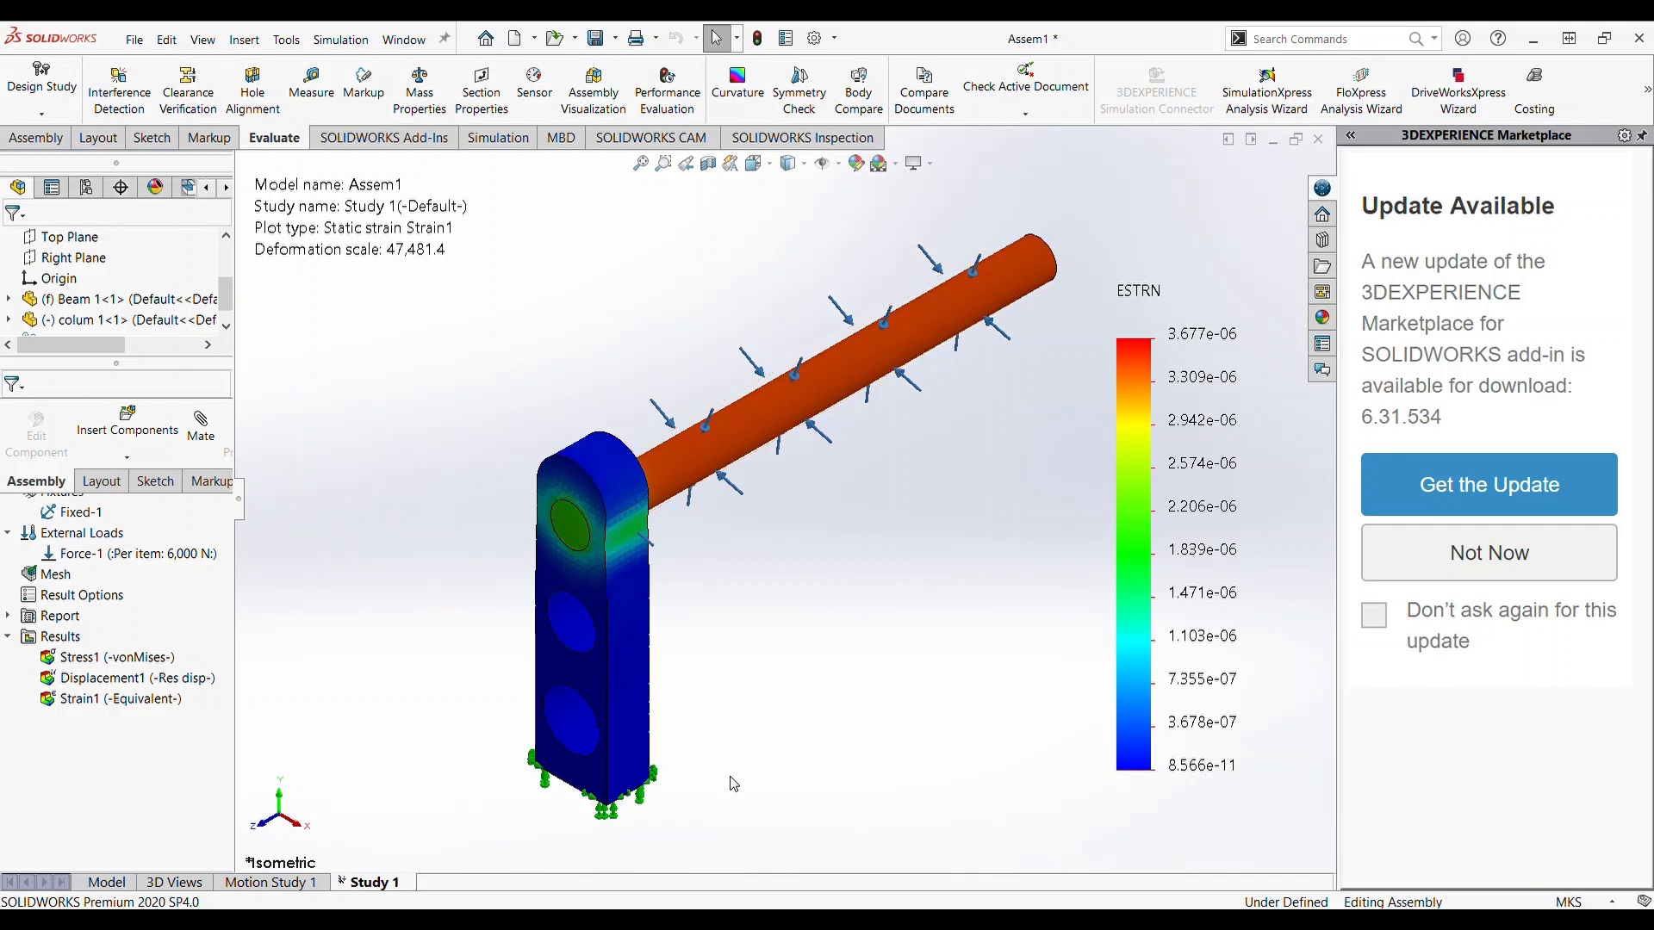
{"action": "left_click", "coordinate": [1534, 108]}
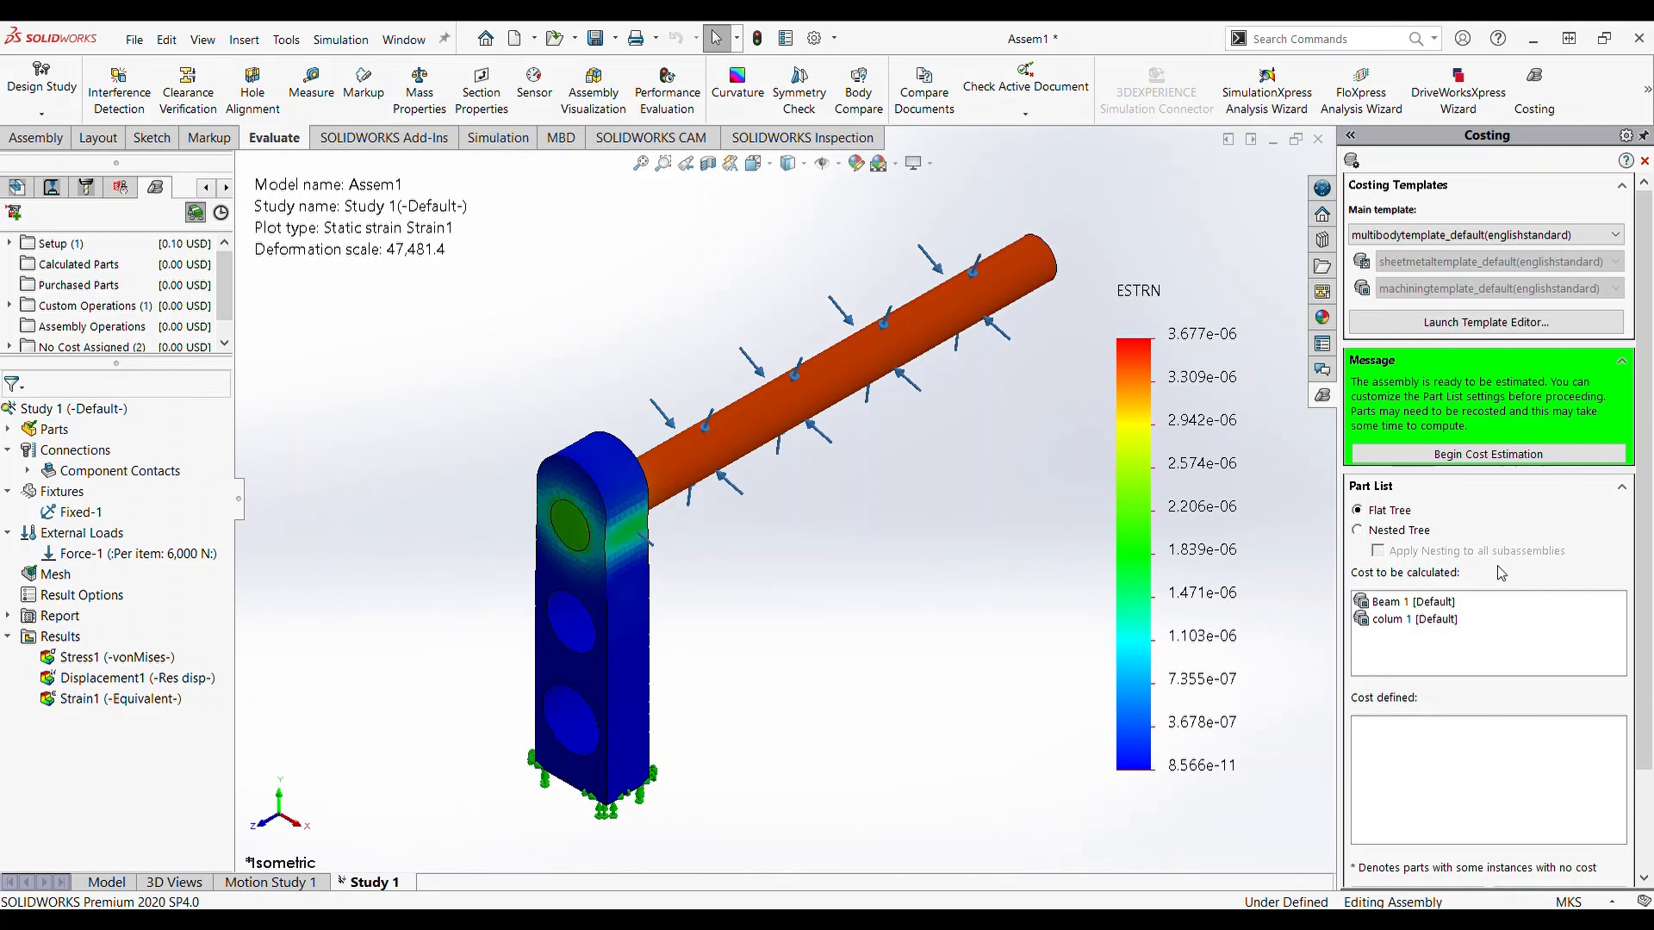
{"action": "left_click", "coordinate": [1465, 457]}
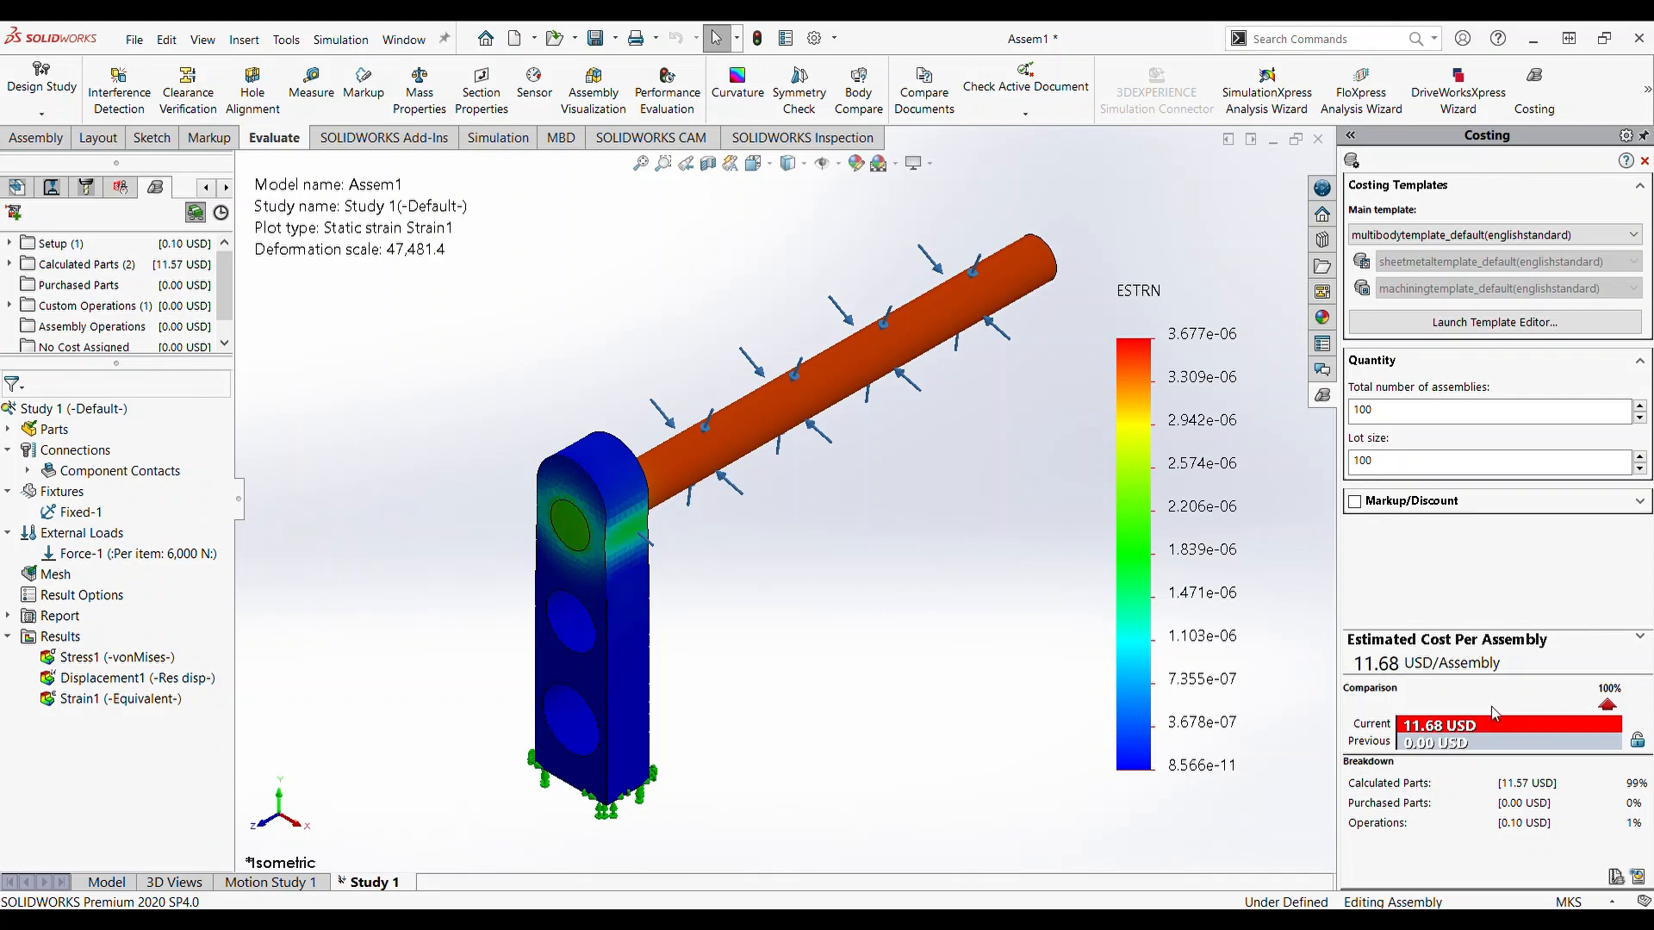
- Compare the estimated cost per assembly for total quantities of 89 and 10 assemblies
{"action": "left_click", "coordinate": [1641, 419]}
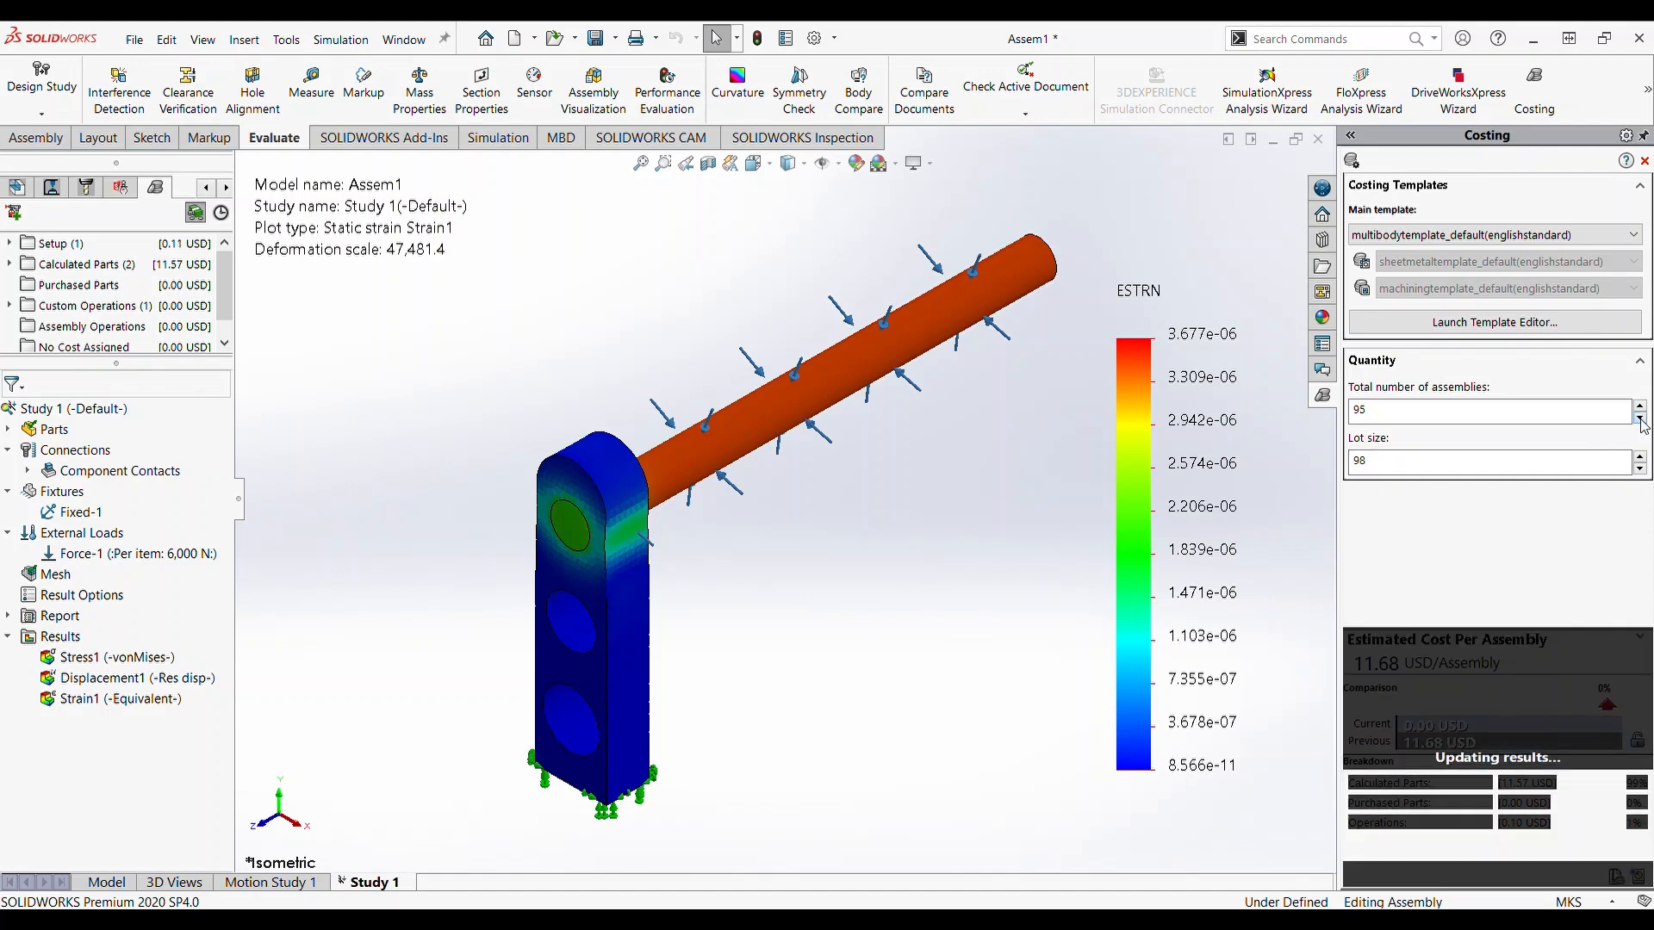
{"action": "left_click", "coordinate": [1641, 419]}
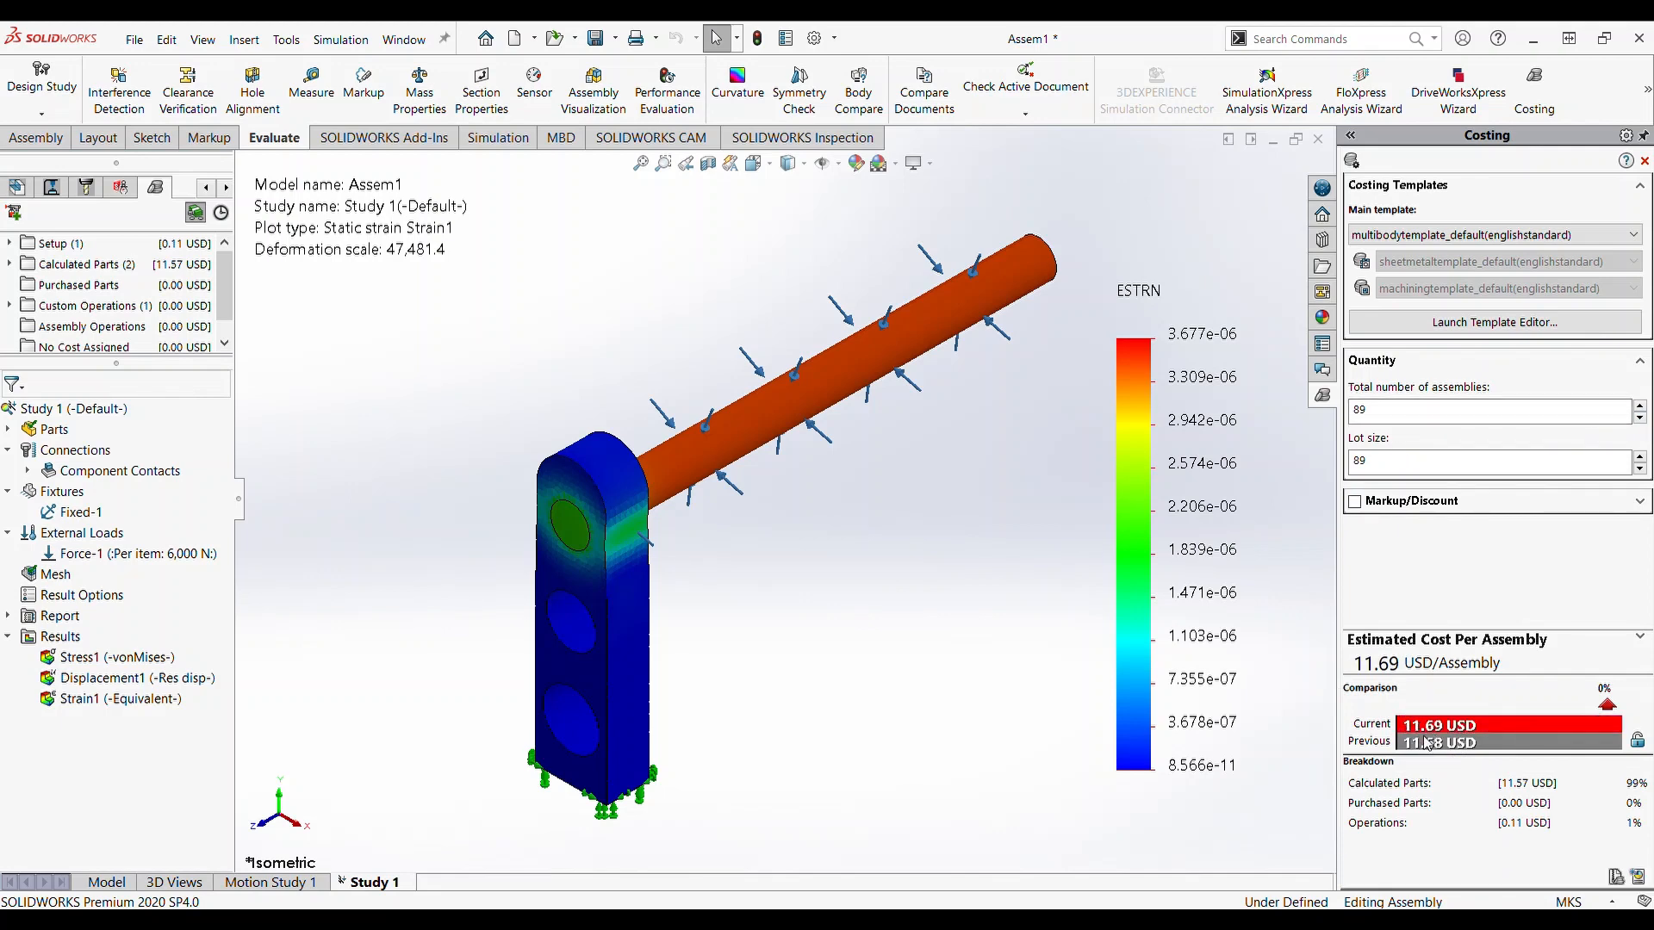
{"action": "double_click", "coordinate": [1359, 421]}
{"action": "type", "text": "10"}
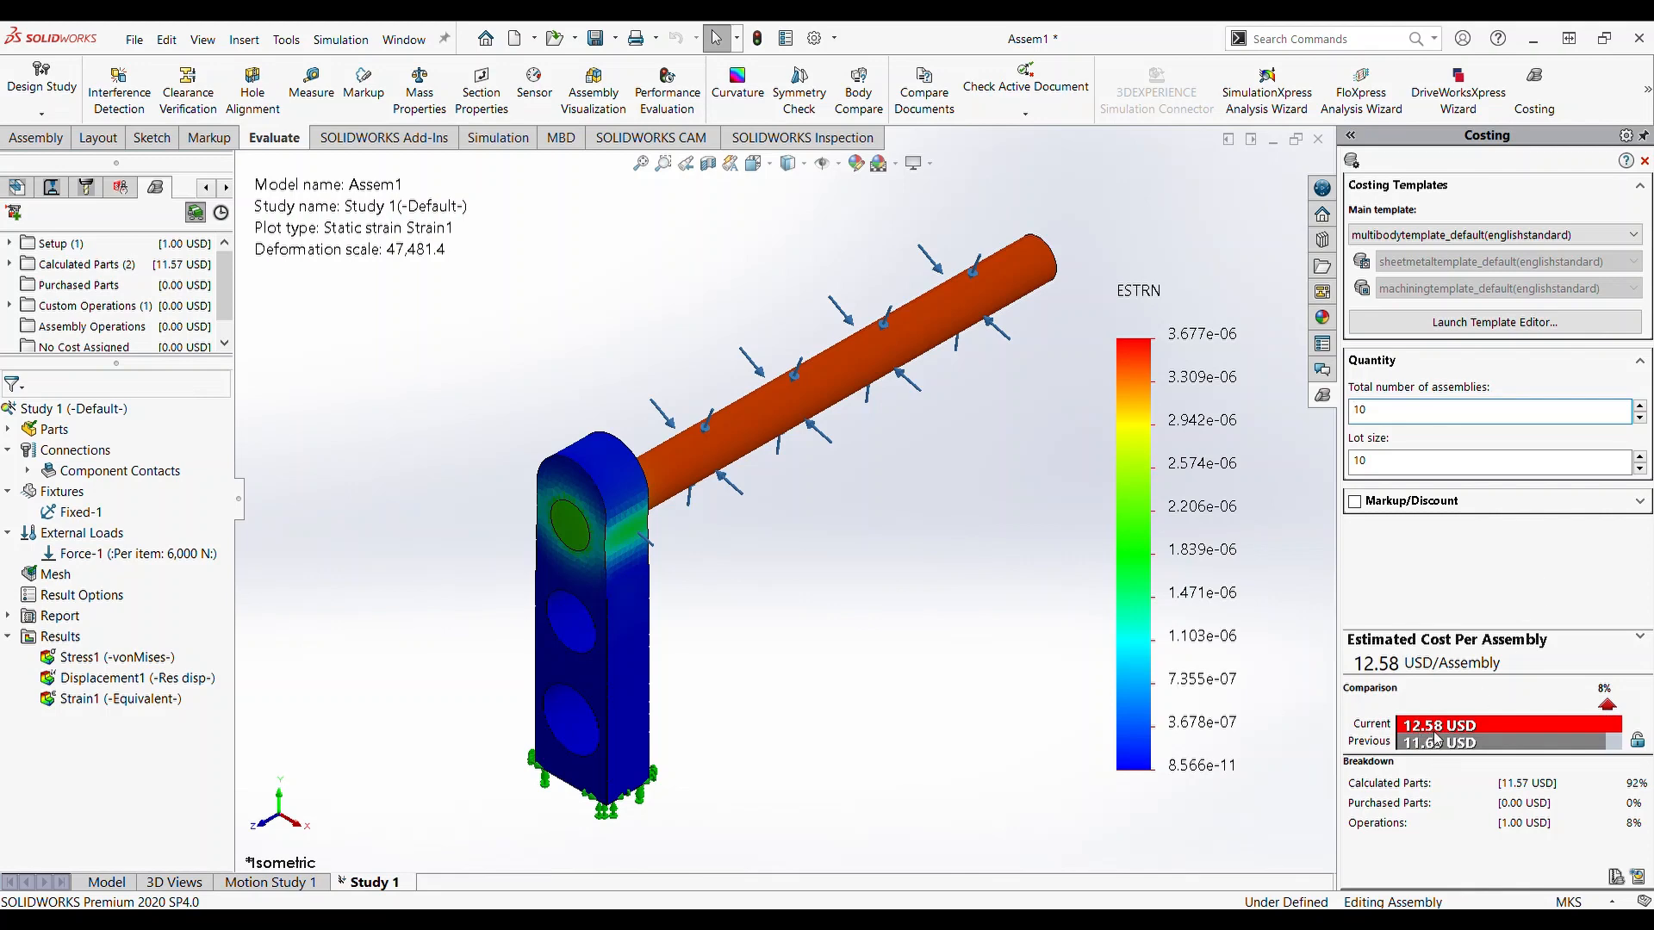
- Append zeros to the total number of assemblies to estimate the cost for a larger quantity
{"action": "left_click_drag", "start_coordinate": [1359, 410], "coordinate": [1366, 418]}
{"action": "type", "text": "000"}
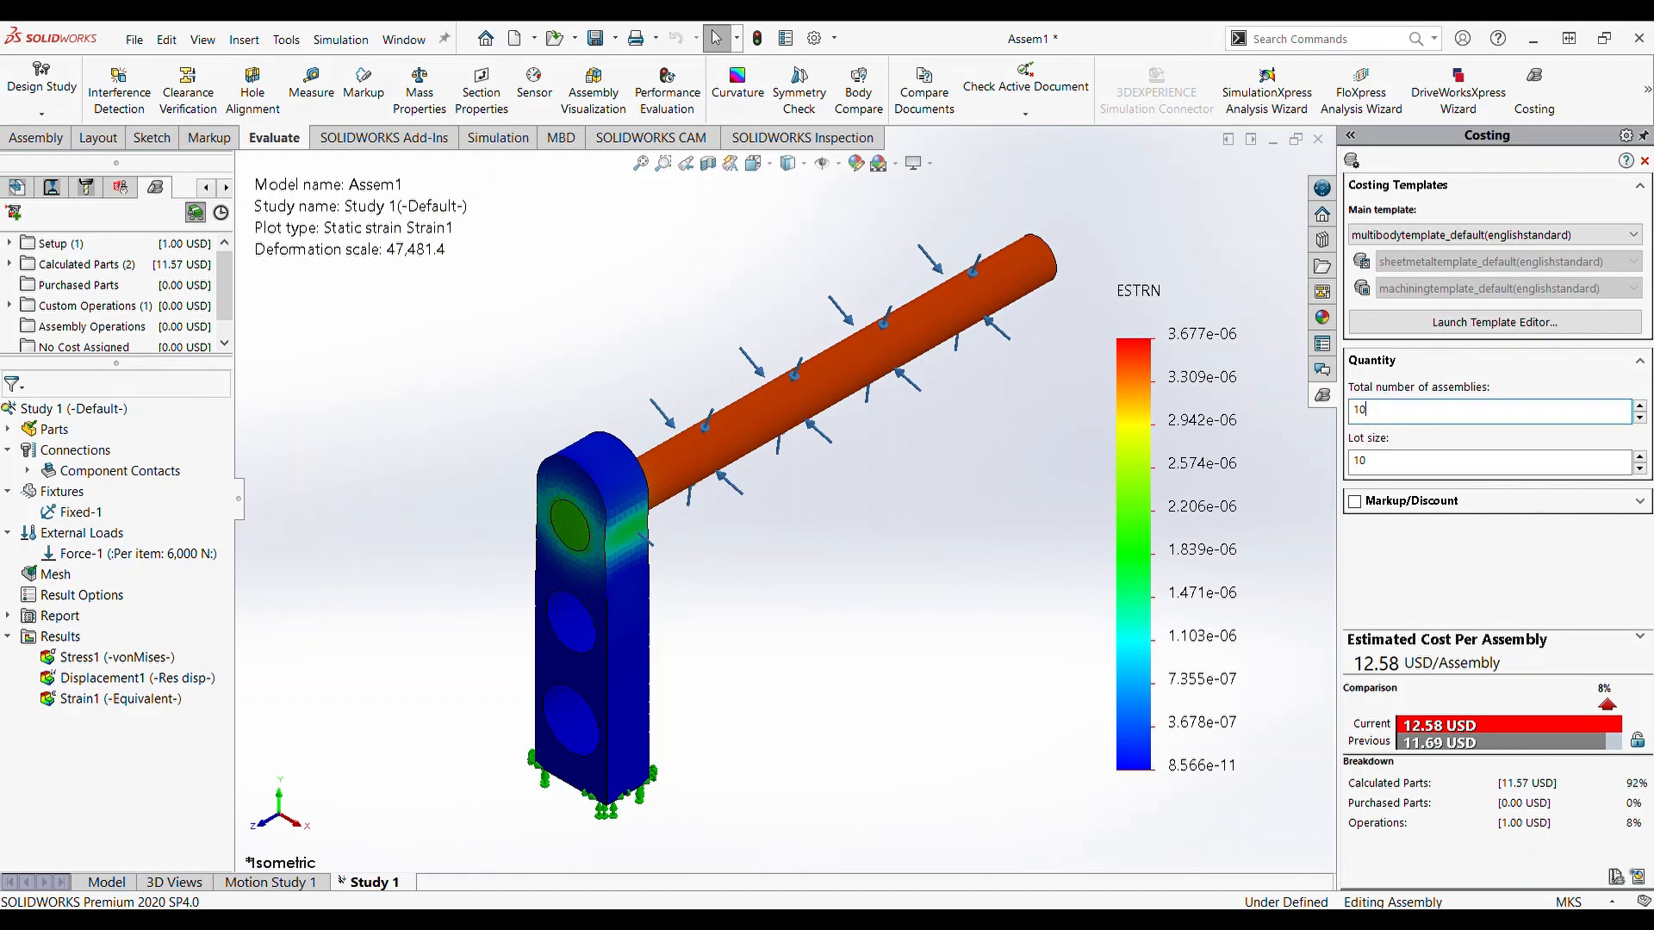